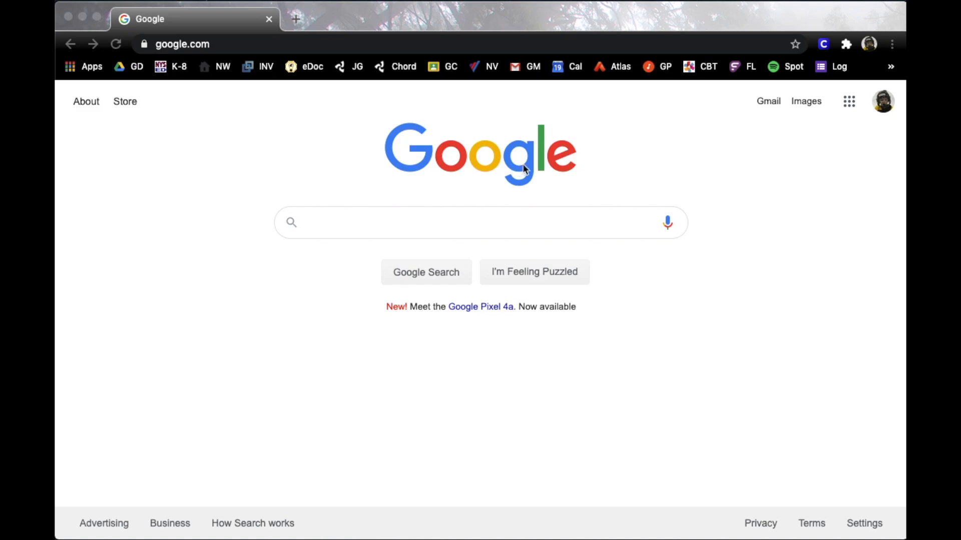
# Open Google Classroom from the Google apps grid on the Google Search page
pyautogui.click(851, 99)
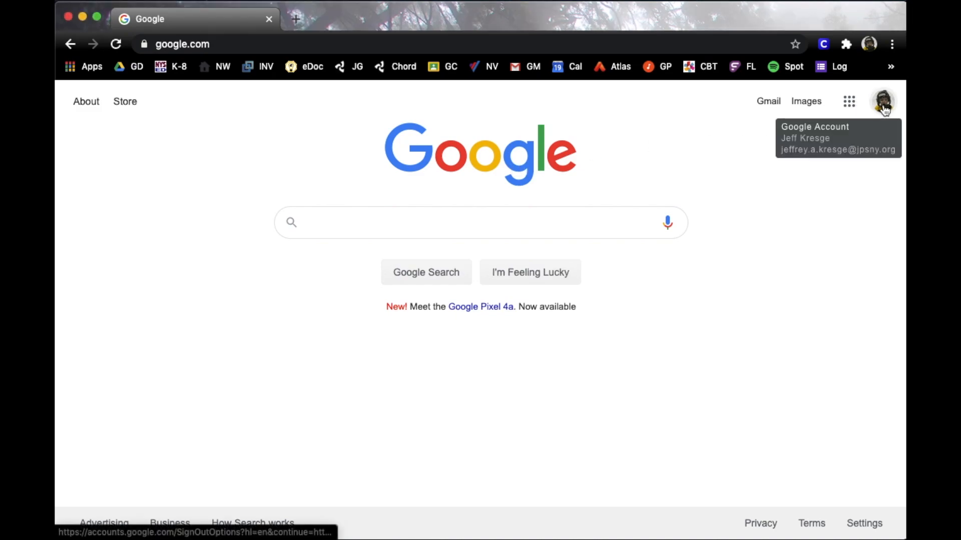
pyautogui.click(849, 101)
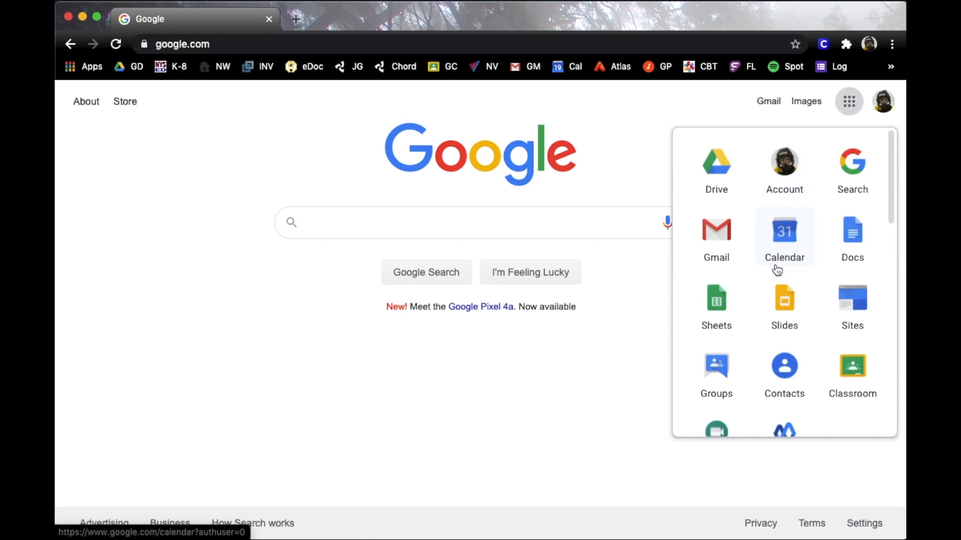
pyautogui.click(853, 369)
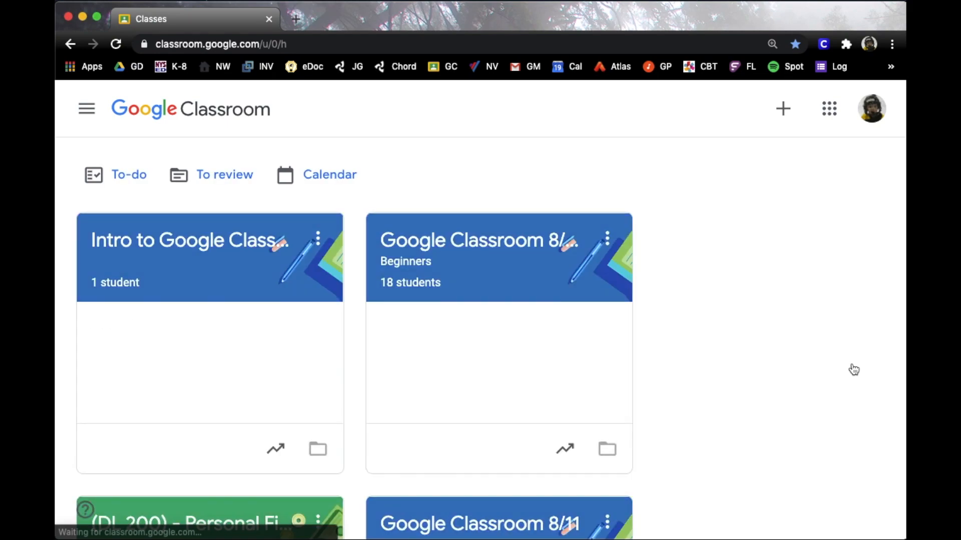
# Browse the class cards, then open account Settings from the main menu drawer
pyautogui.scroll(-6, 705, 306)
pyautogui.scroll(-20, 706, 304)
pyautogui.scroll(20, 705, 305)
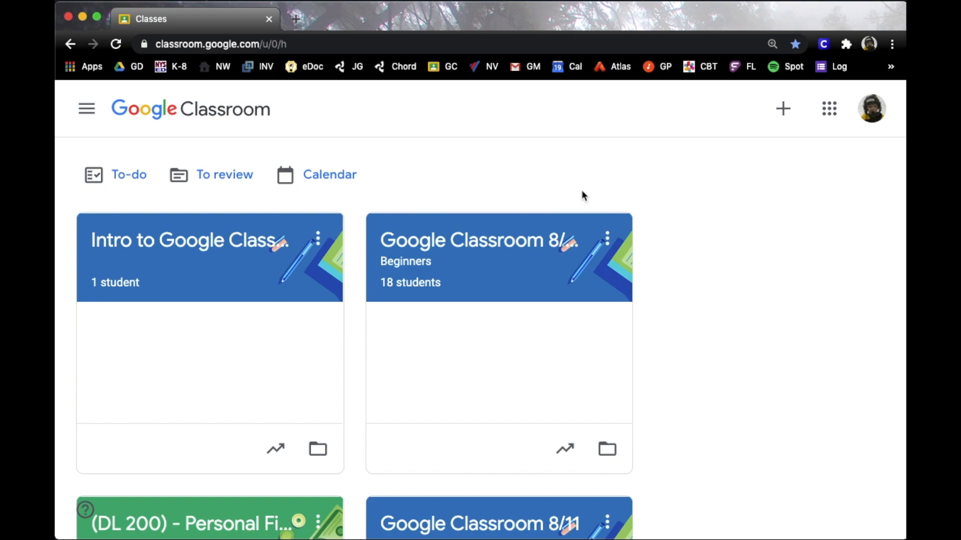
pyautogui.click(88, 112)
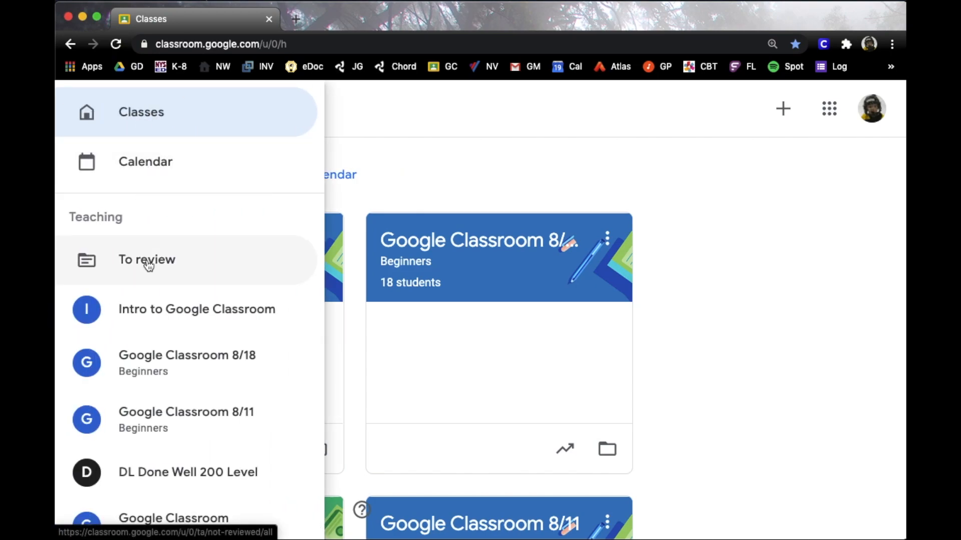
pyautogui.scroll(-5, 181, 302)
pyautogui.scroll(-20, 183, 302)
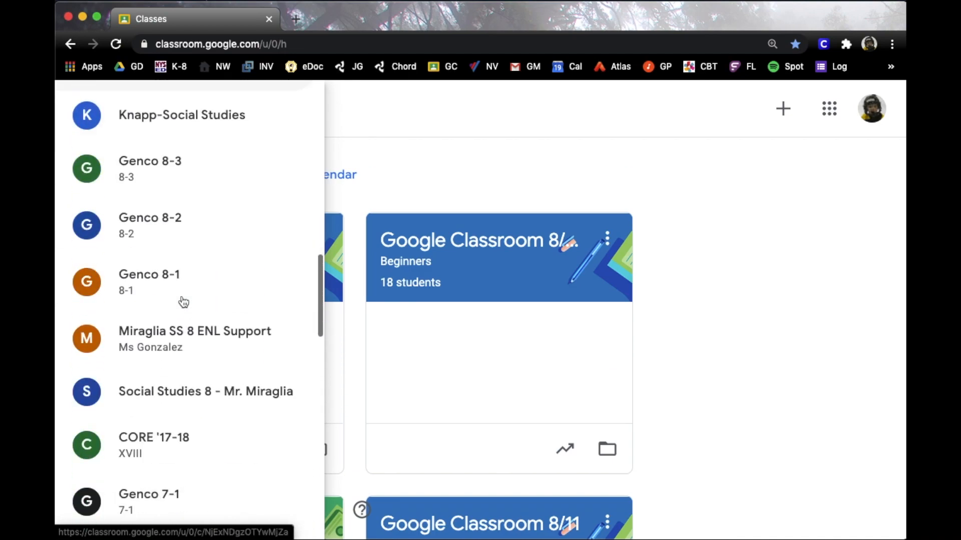
pyautogui.scroll(-5, 183, 302)
pyautogui.scroll(-2, 575, 242)
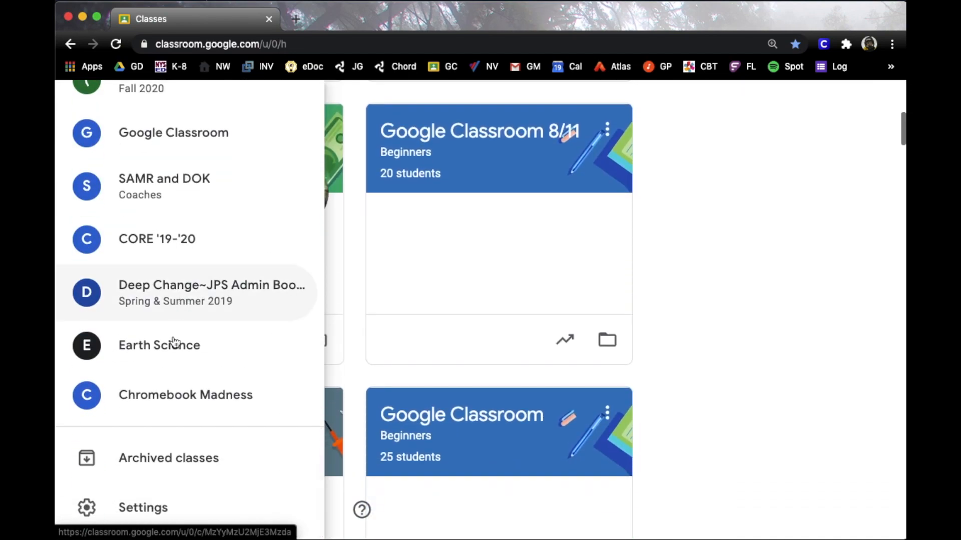
pyautogui.click(148, 513)
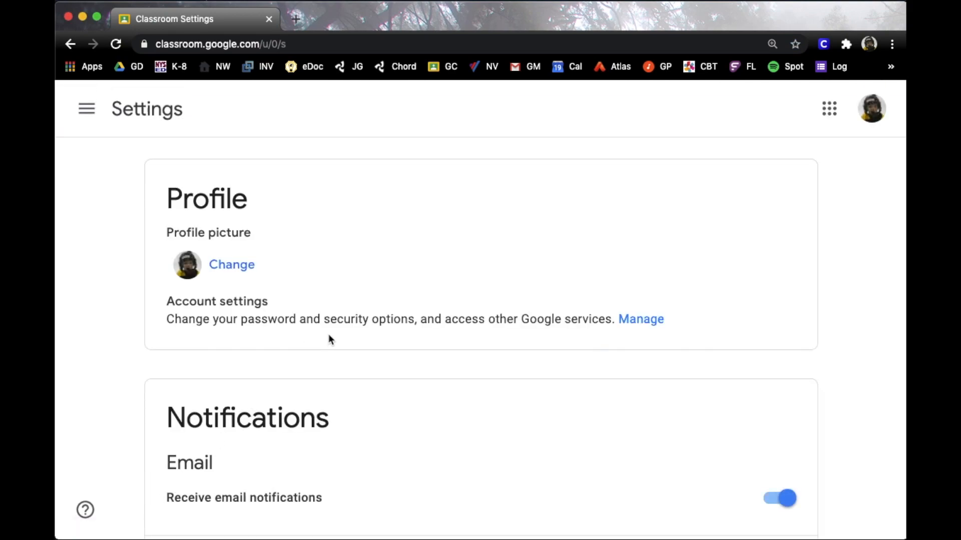
pyautogui.scroll(-5, 362, 270)
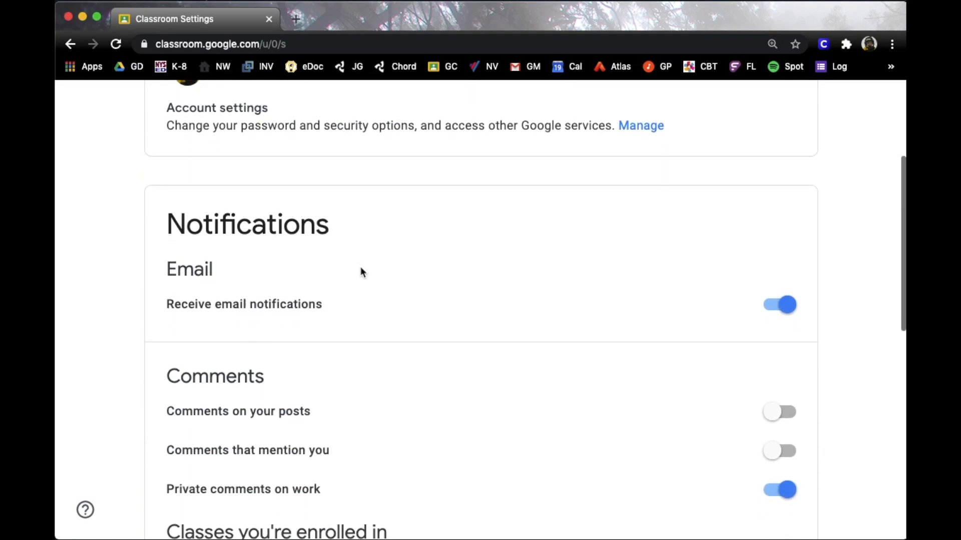
pyautogui.scroll(-3, 593, 310)
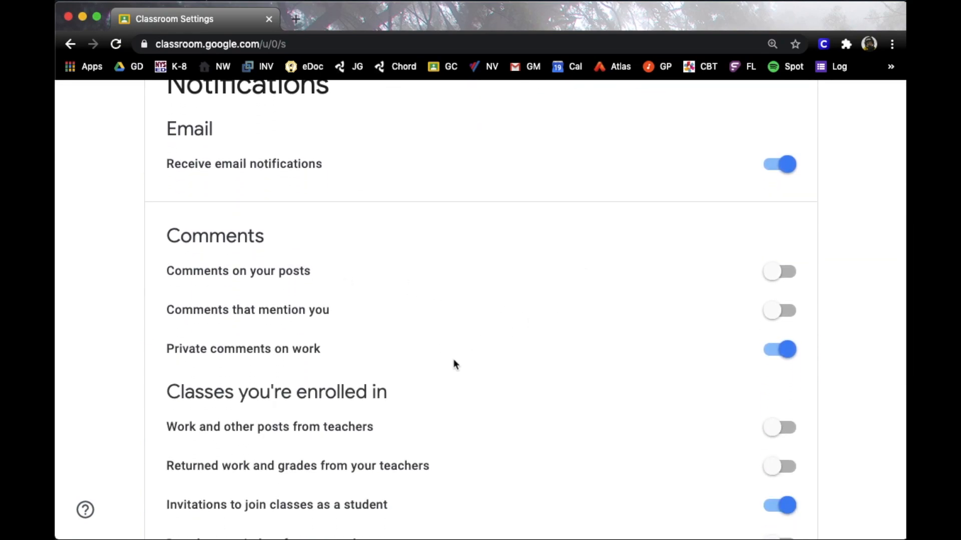
pyautogui.scroll(-8, 419, 413)
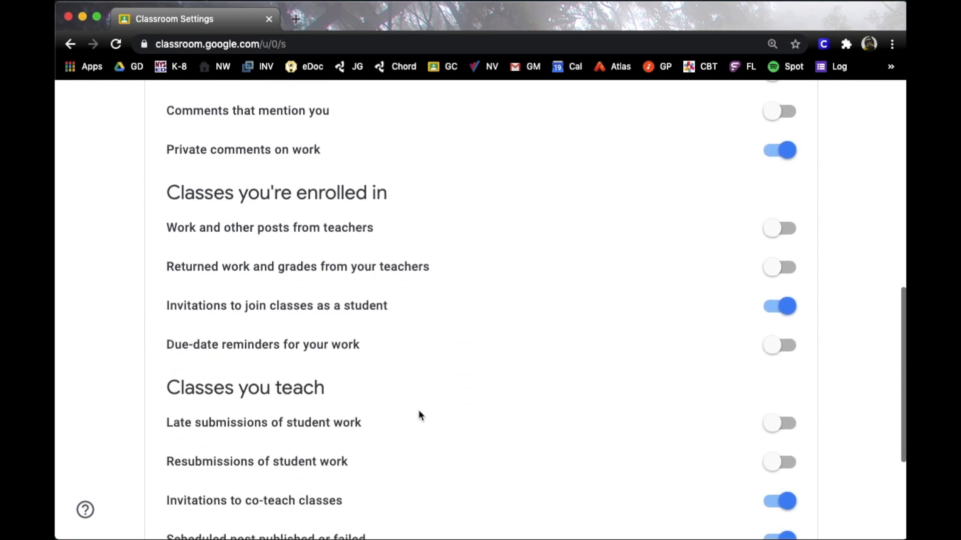
pyautogui.scroll(15, 419, 416)
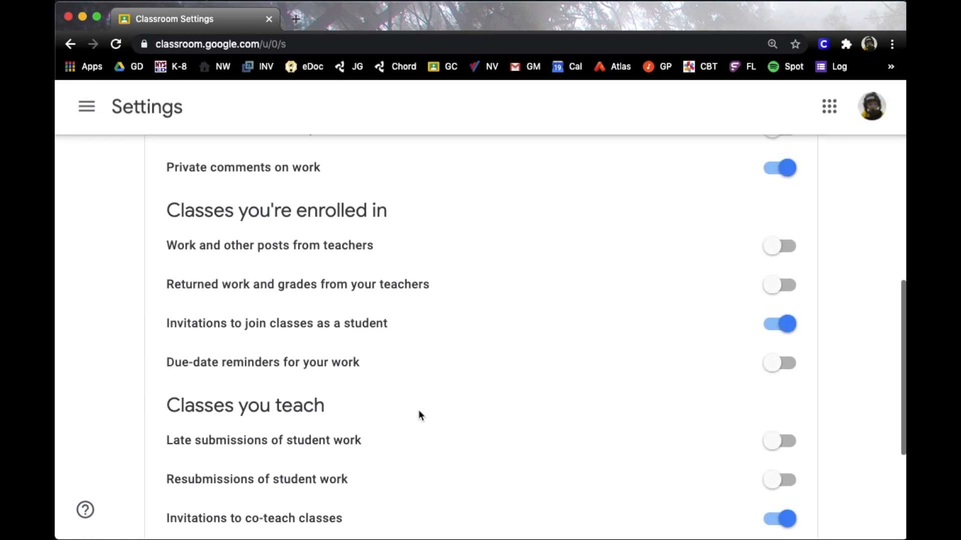
pyautogui.click(100, 110)
# Go back to Classes and create a new class named 'Introduction To GC'
pyautogui.click(112, 116)
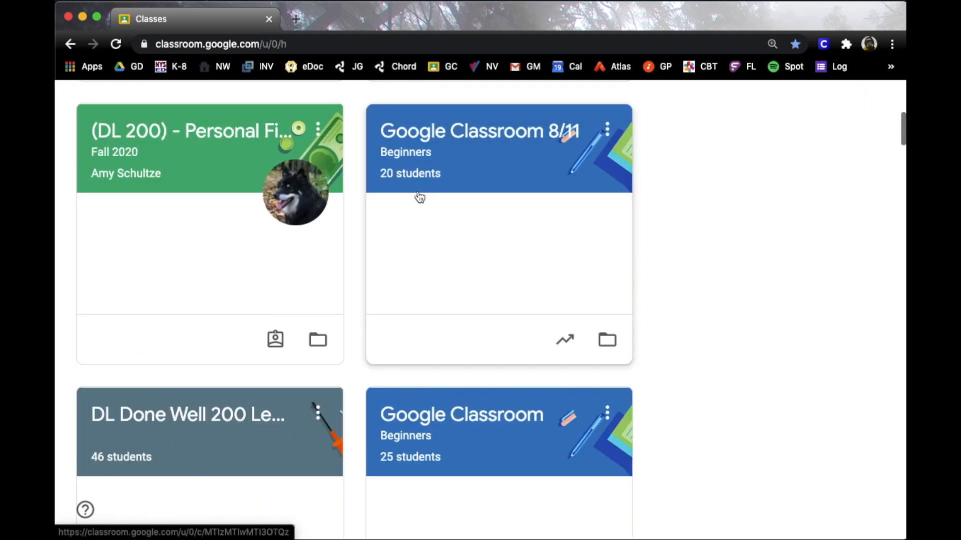
pyautogui.scroll(5, 468, 237)
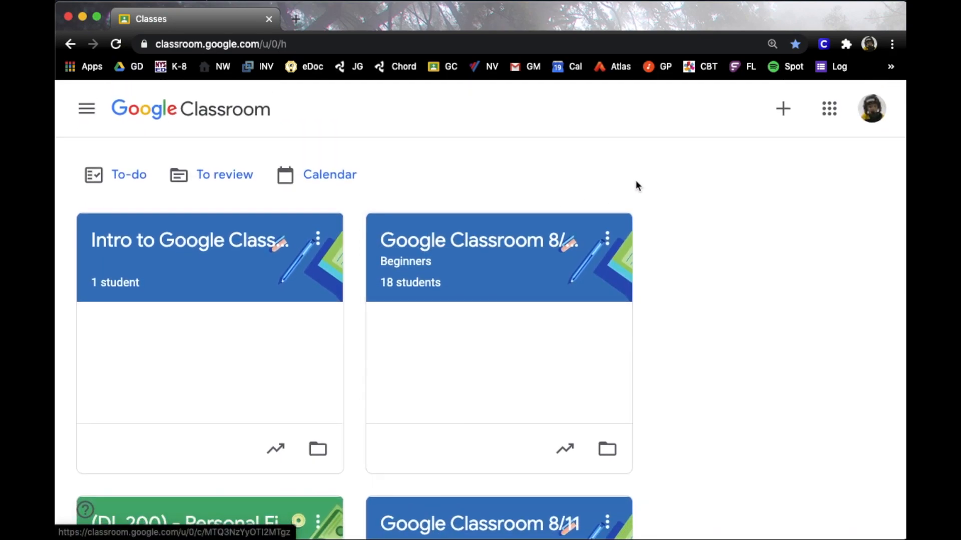
pyautogui.click(782, 110)
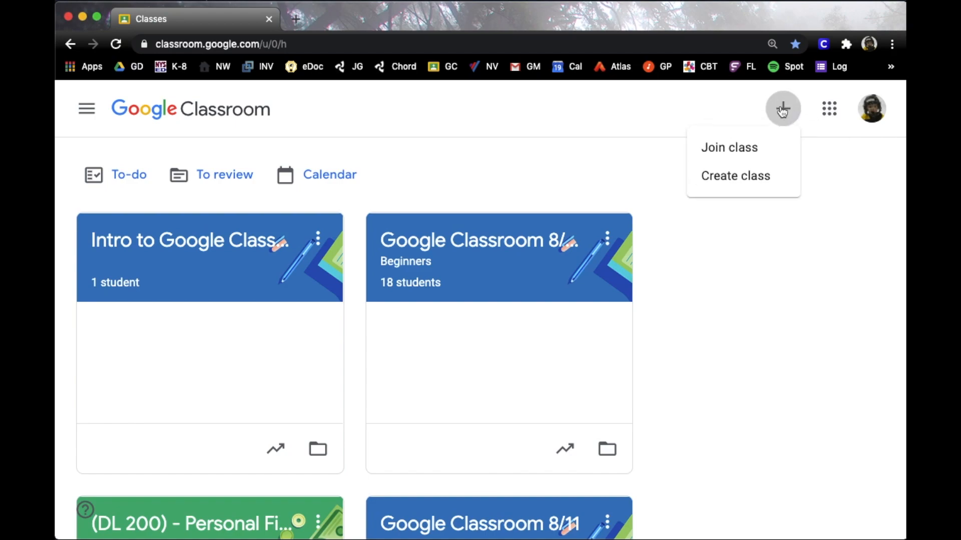
pyautogui.click(741, 178)
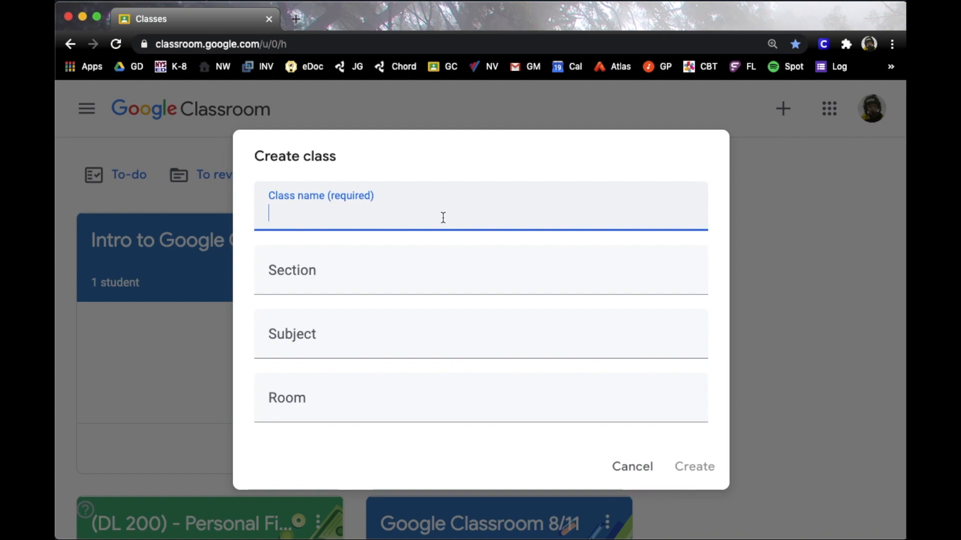
pyautogui.write('Introduction ')
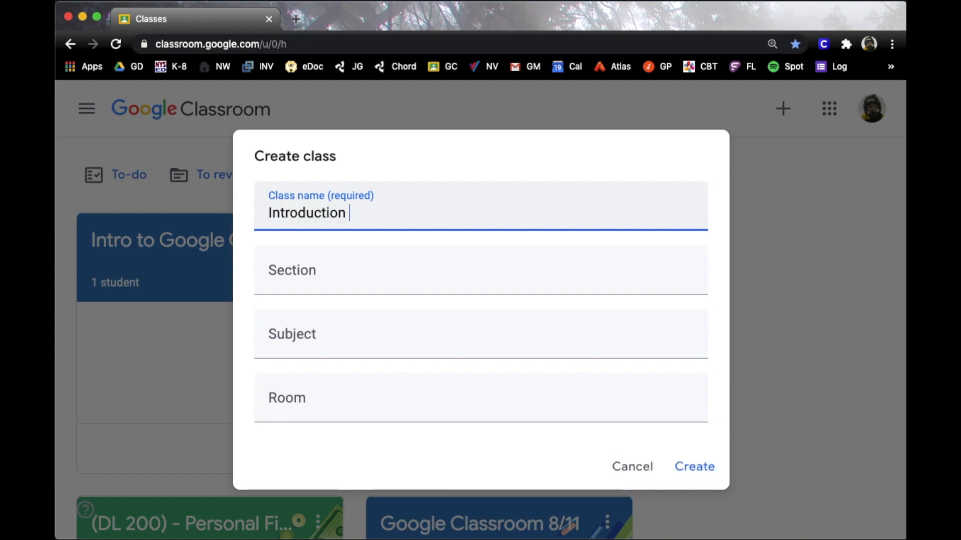
pyautogui.write('TOGC')
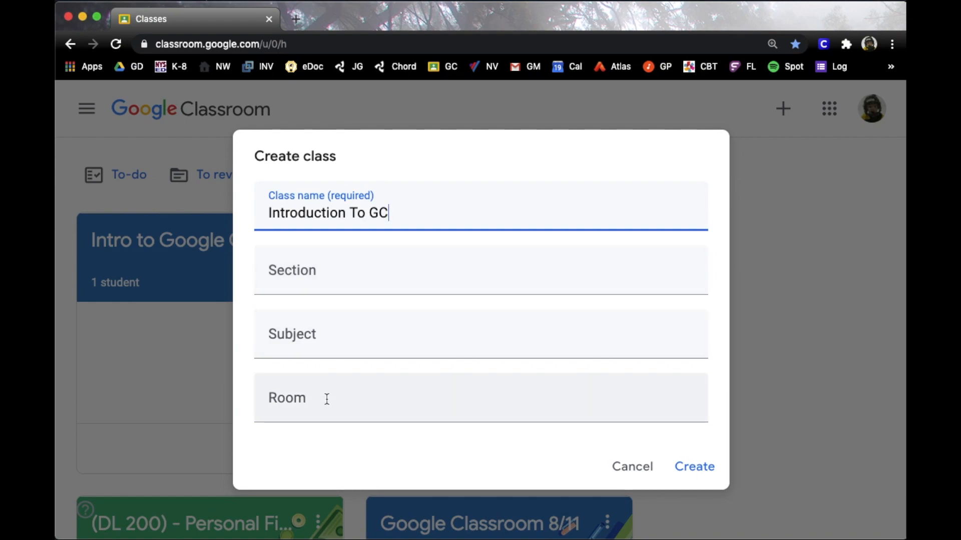
pyautogui.click(690, 468)
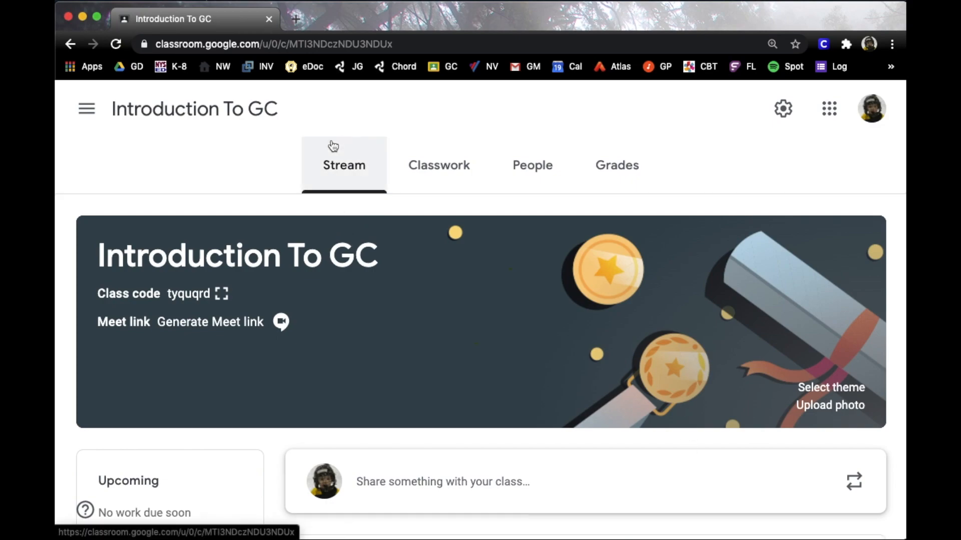
# Scroll the Introduction To GC Stream page to review its class code and empty stream
pyautogui.scroll(-2, 264, 233)
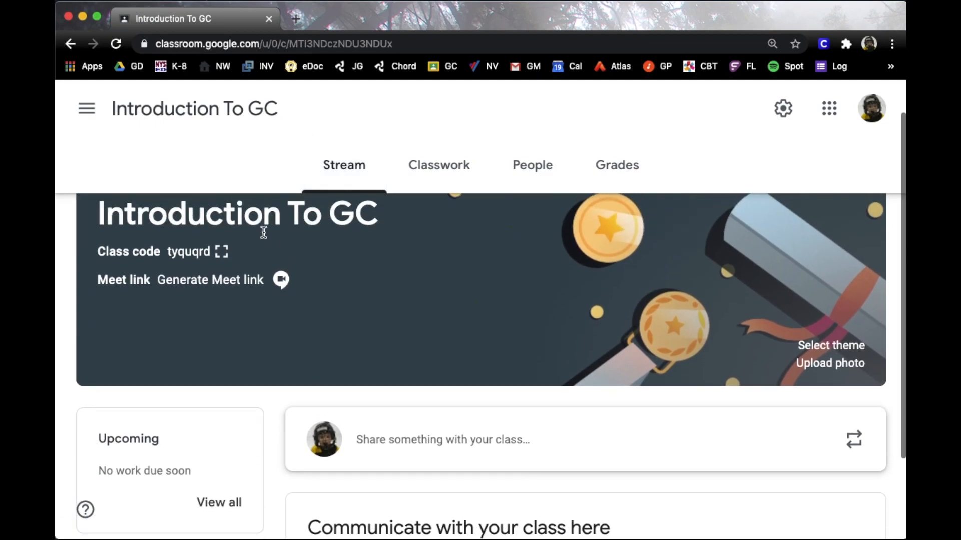
pyautogui.scroll(2, 264, 233)
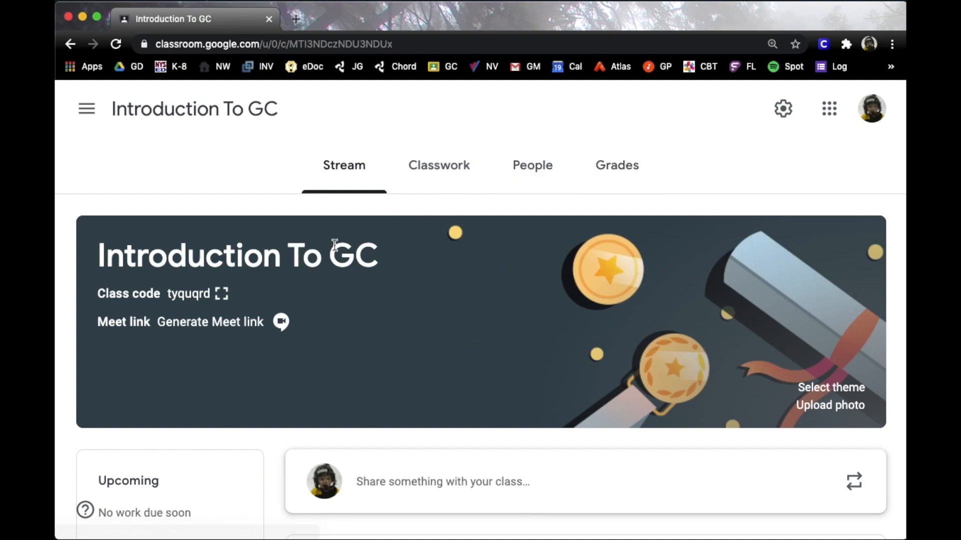
pyautogui.scroll(-1, 245, 299)
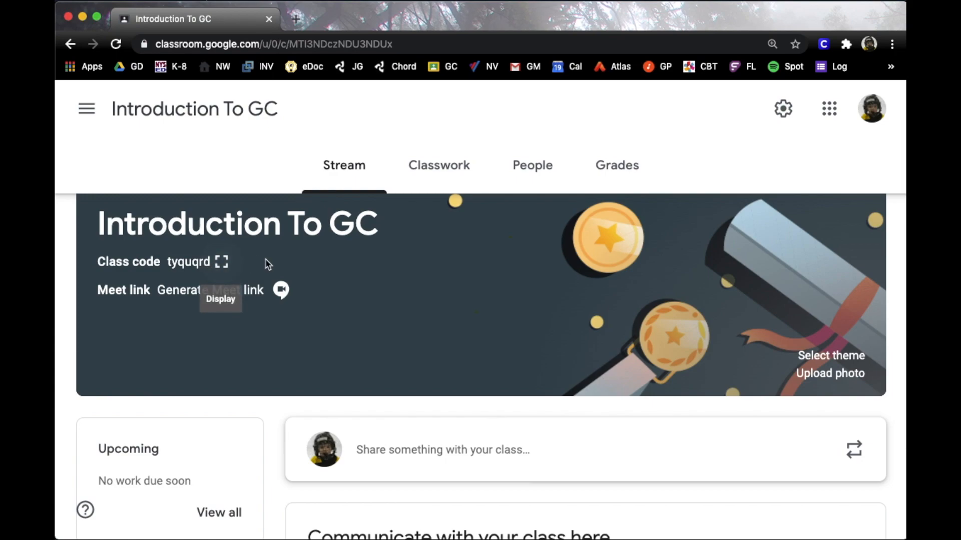
pyautogui.scroll(1, 263, 263)
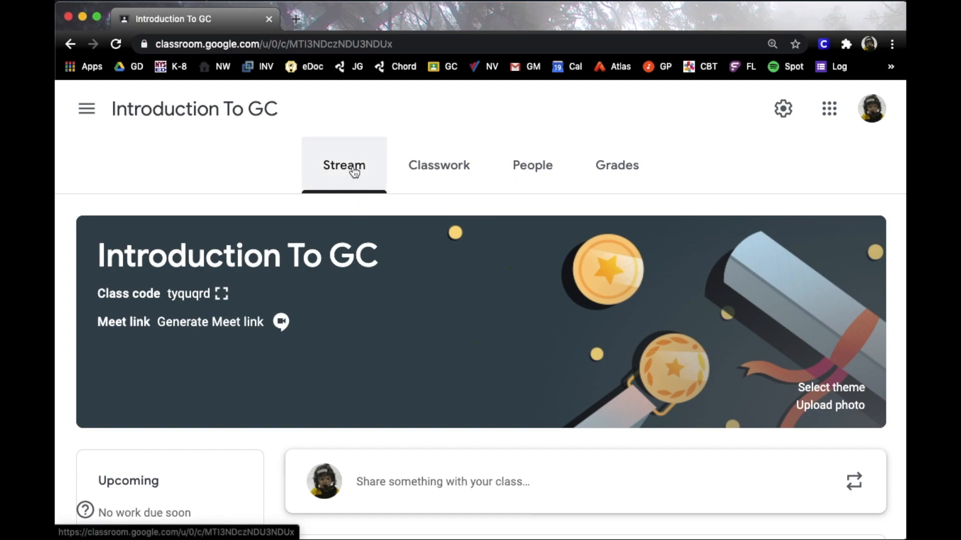
pyautogui.scroll(-3, 489, 445)
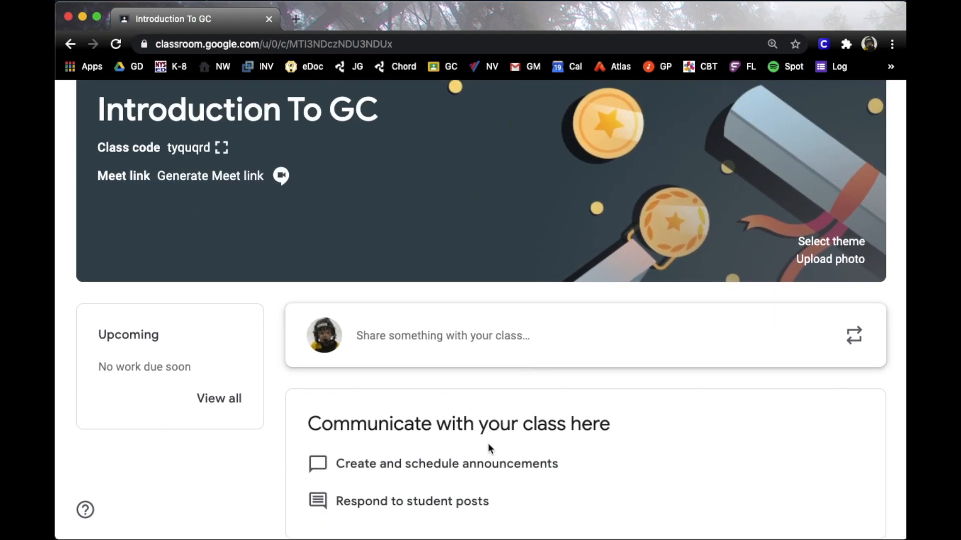
pyautogui.scroll(3, 444, 431)
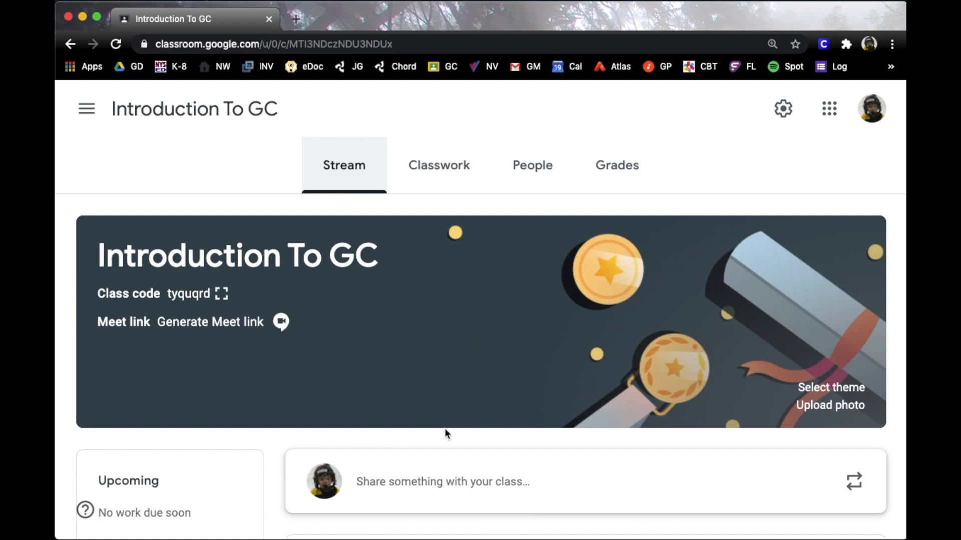
pyautogui.scroll(-3, 430, 420)
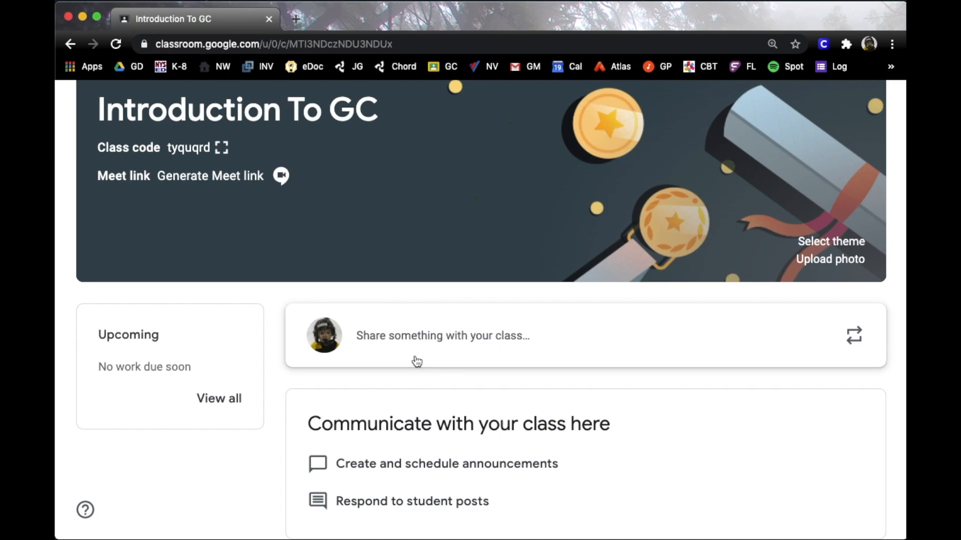
pyautogui.scroll(2, 416, 361)
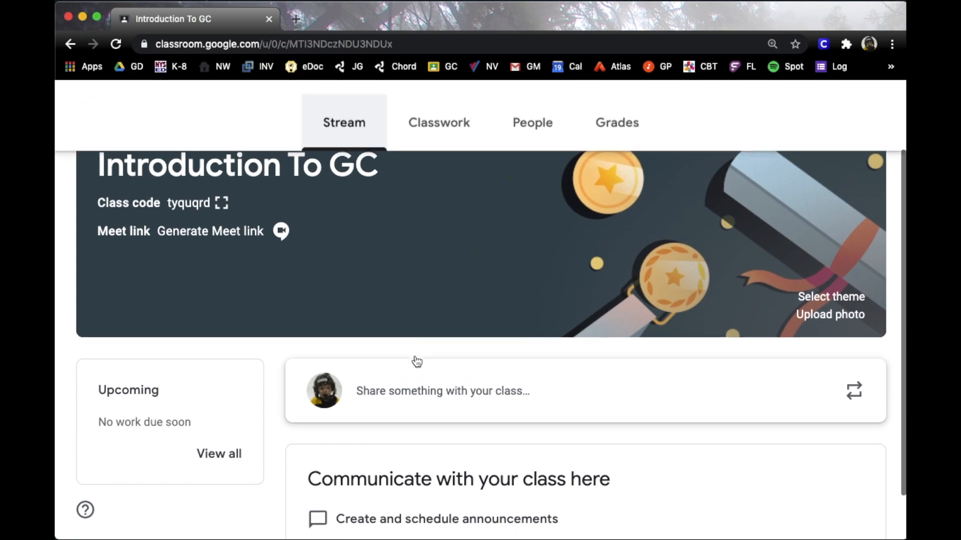
# Leave the stream and condensed classwork-notification settings unchanged, then begin a class announcement
pyautogui.click(783, 109)
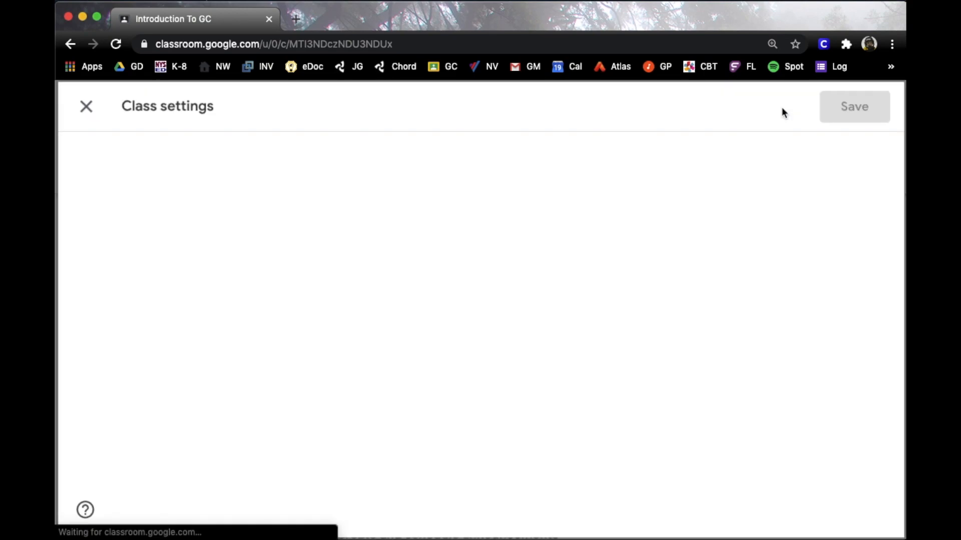
pyautogui.scroll(-10, 530, 245)
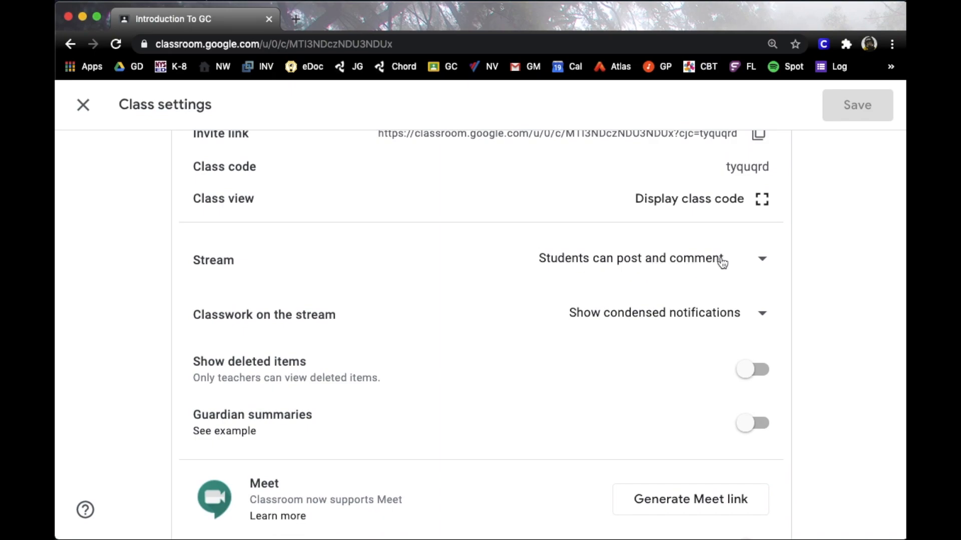
pyautogui.click(763, 260)
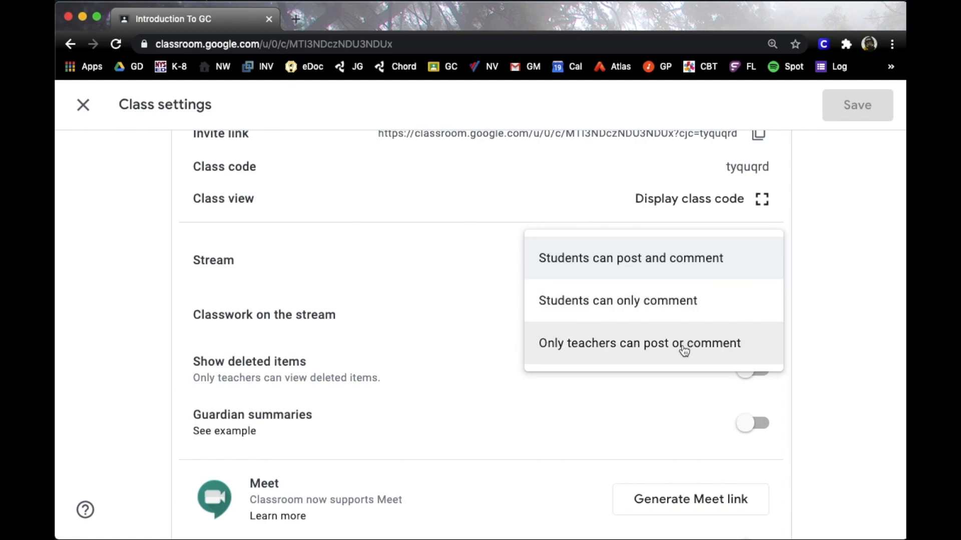
pyautogui.click(414, 318)
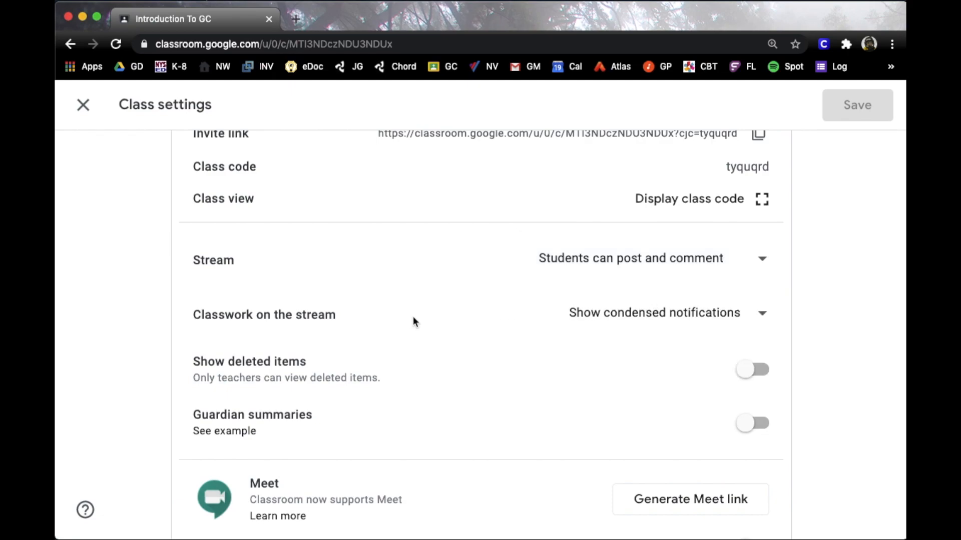
pyautogui.click(628, 316)
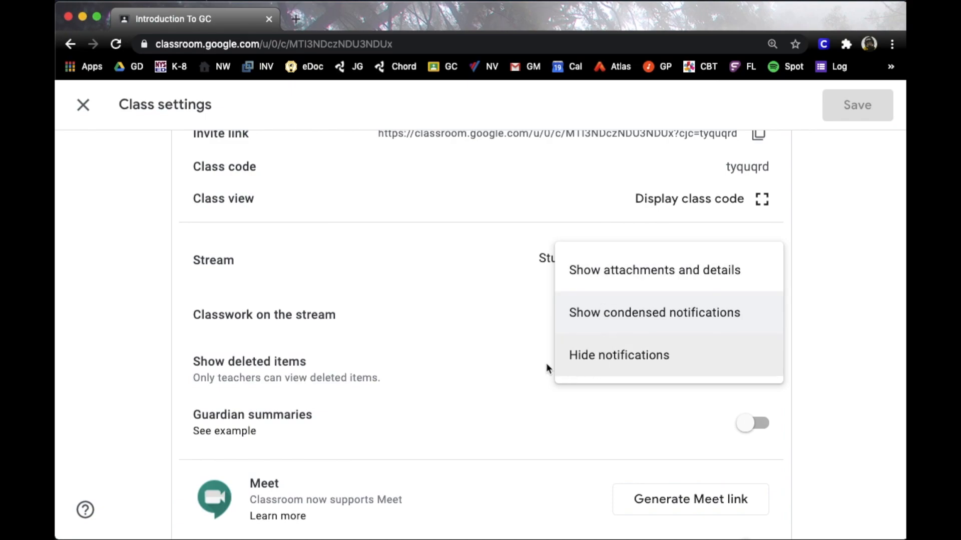
pyautogui.click(506, 399)
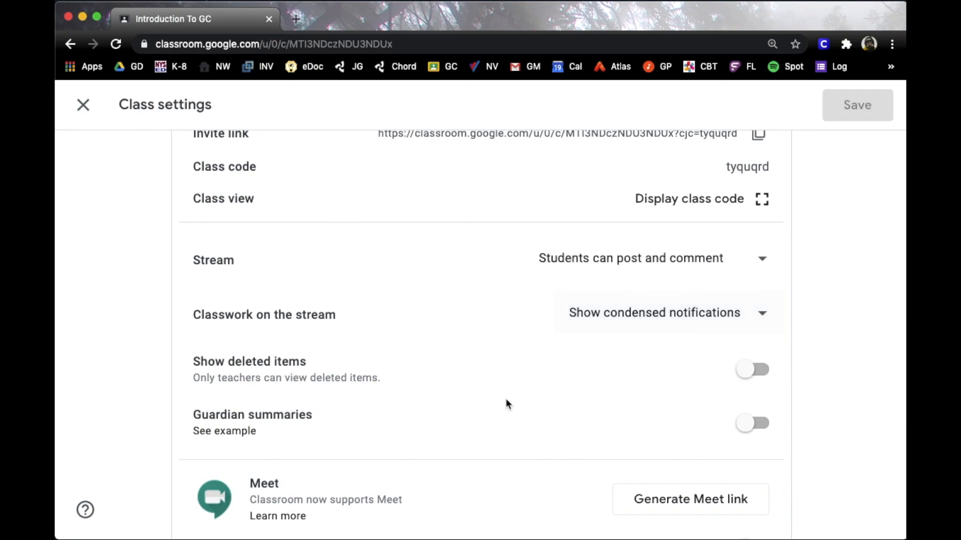
pyautogui.click(447, 377)
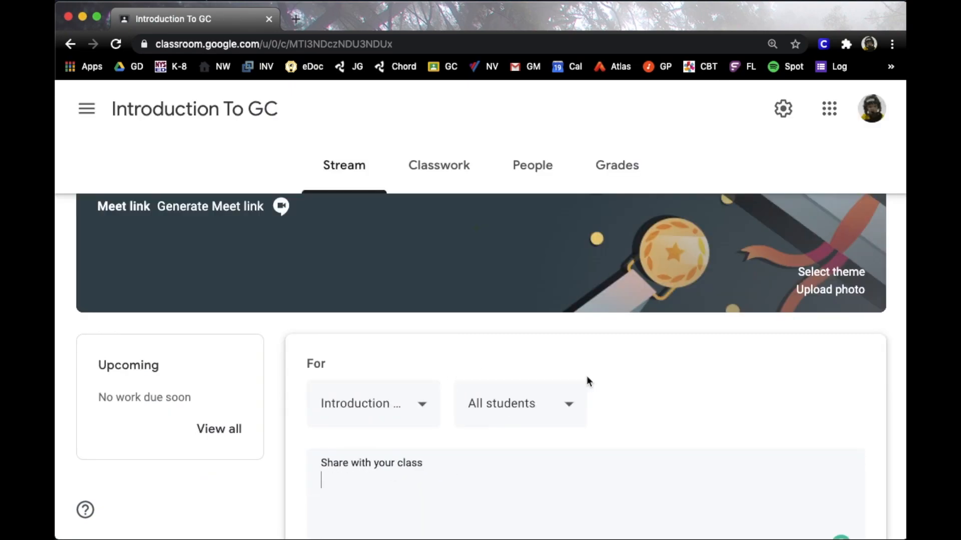
# Write 'Hello!' in the announcement, checking attachment options without adding any
pyautogui.scroll(-3, 587, 377)
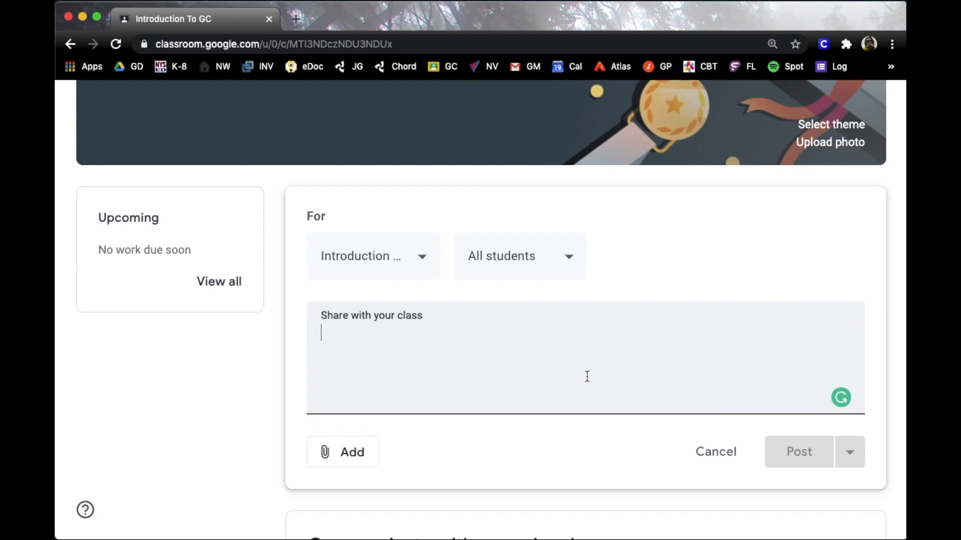
pyautogui.write('Hello!')
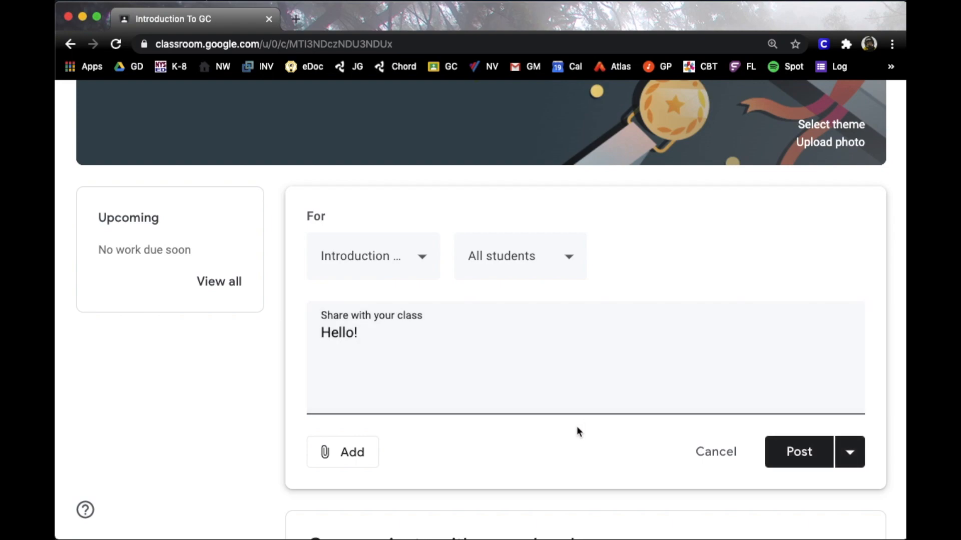
pyautogui.click(346, 455)
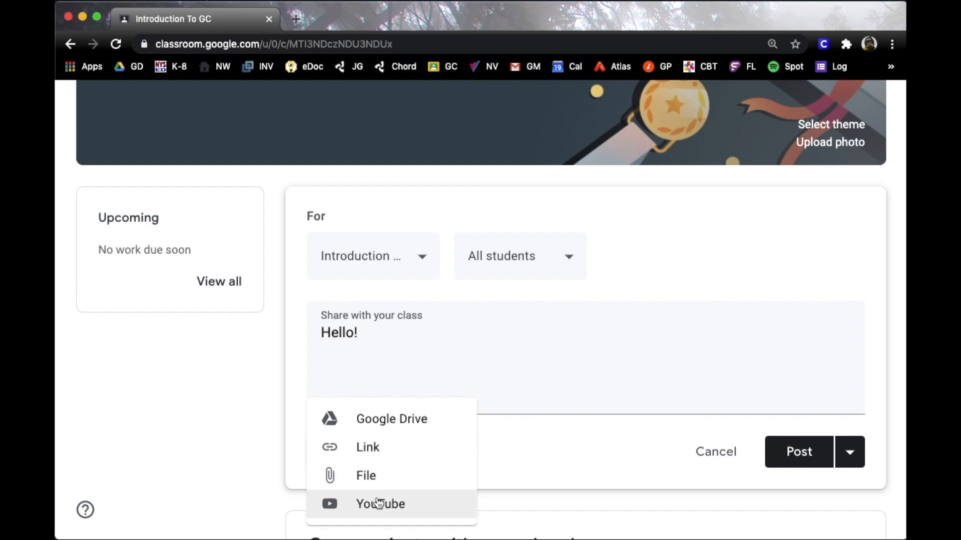
pyautogui.click(591, 457)
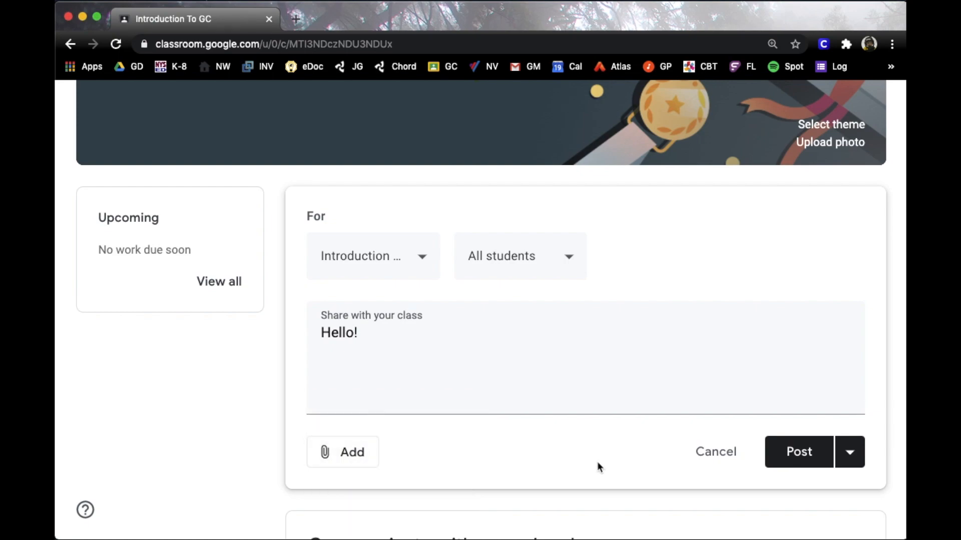
# Try scheduling it for October 7, 2020, cancel, and post it immediately instead
pyautogui.click(851, 452)
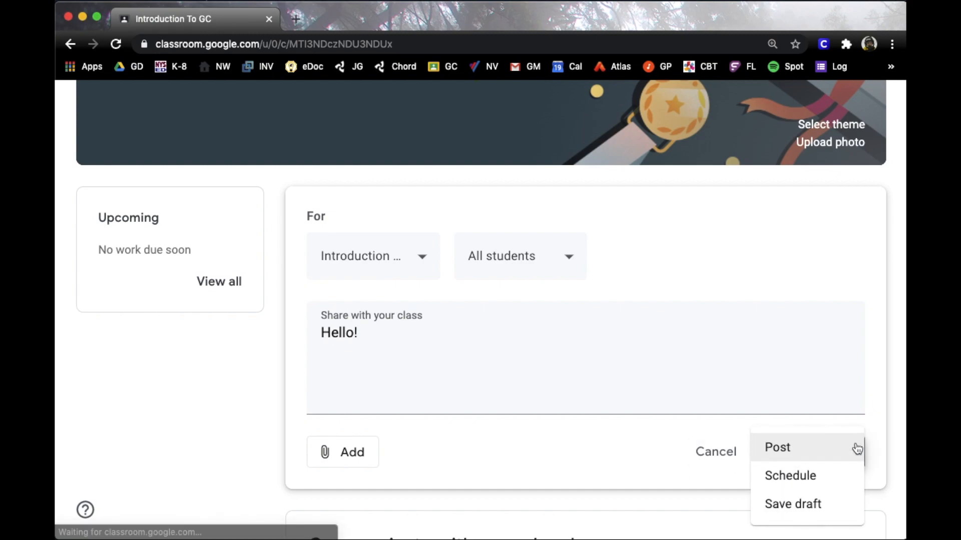
pyautogui.click(791, 480)
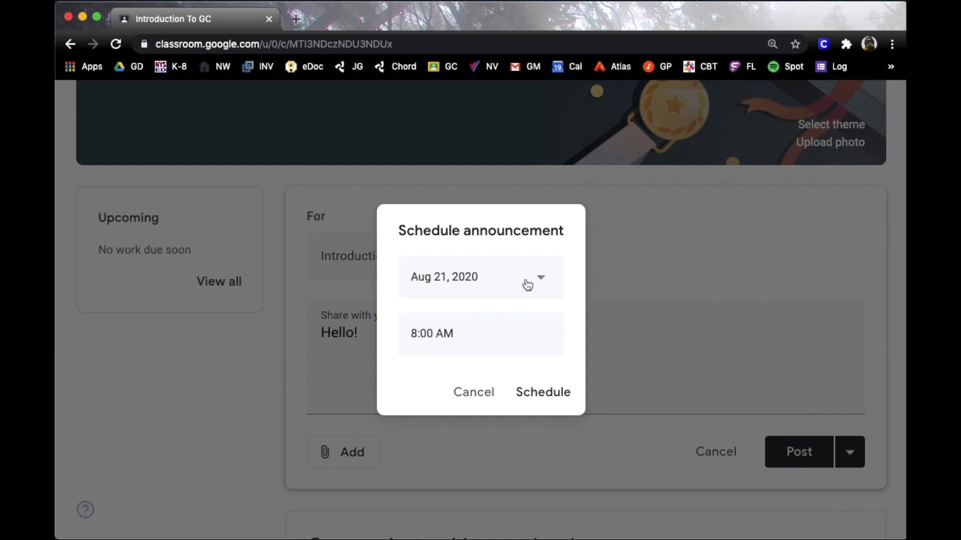
pyautogui.click(543, 278)
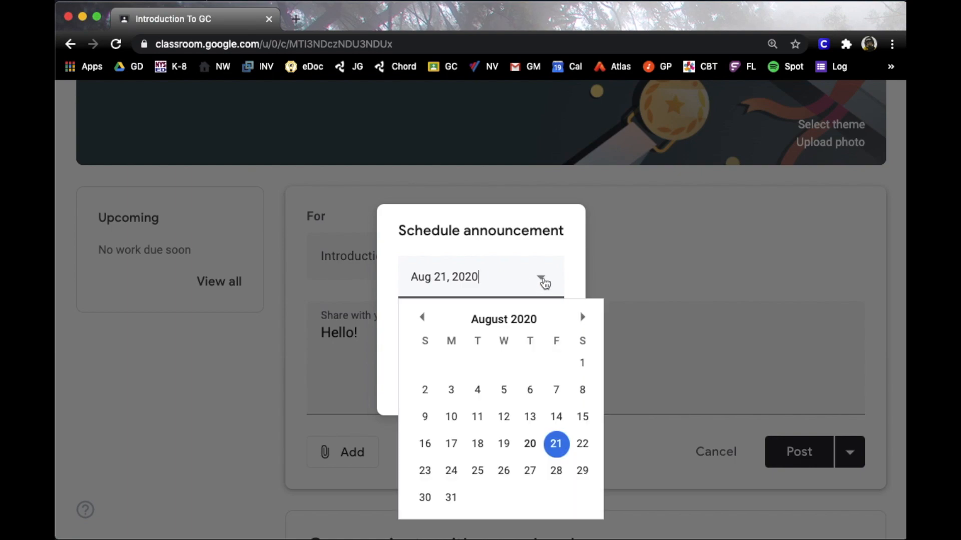
pyautogui.click(583, 317)
pyautogui.click(582, 317)
pyautogui.click(504, 391)
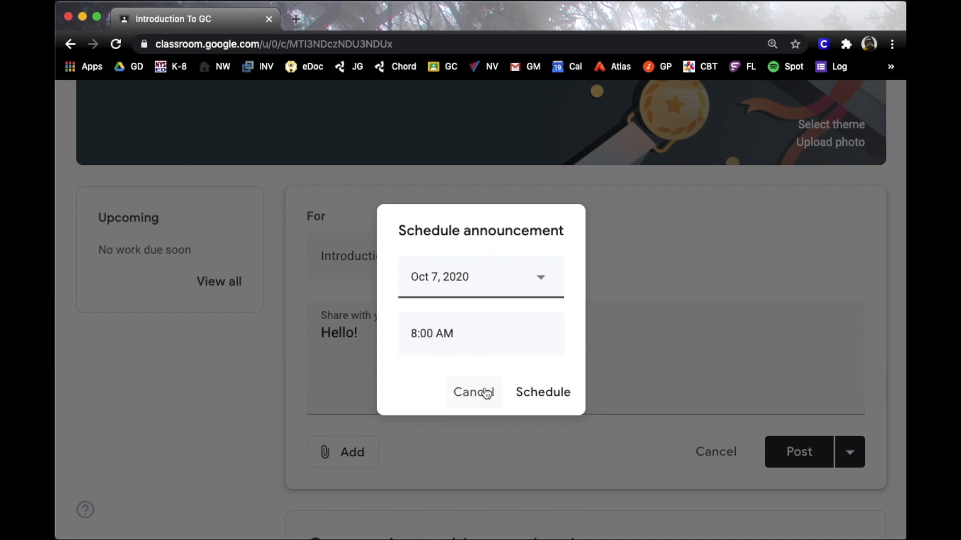
pyautogui.click(485, 392)
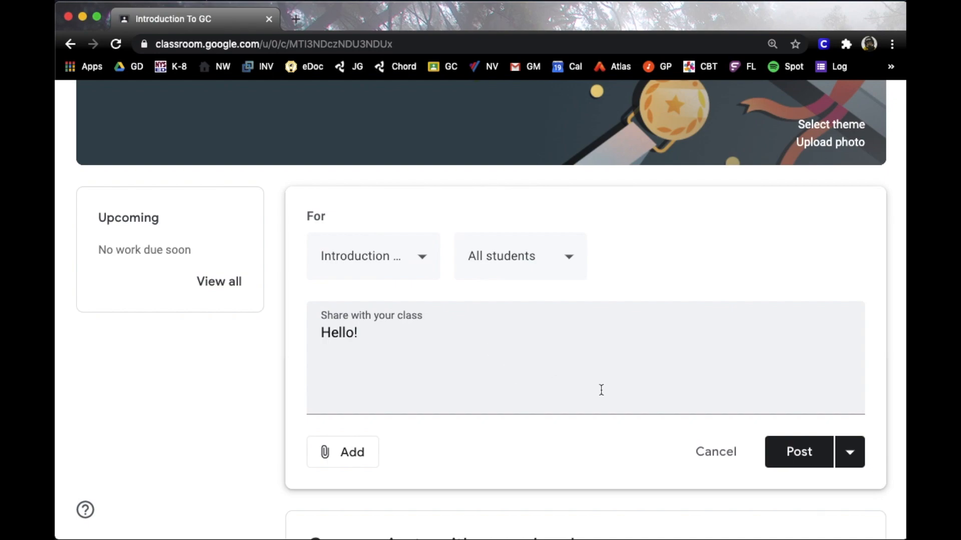
pyautogui.click(793, 453)
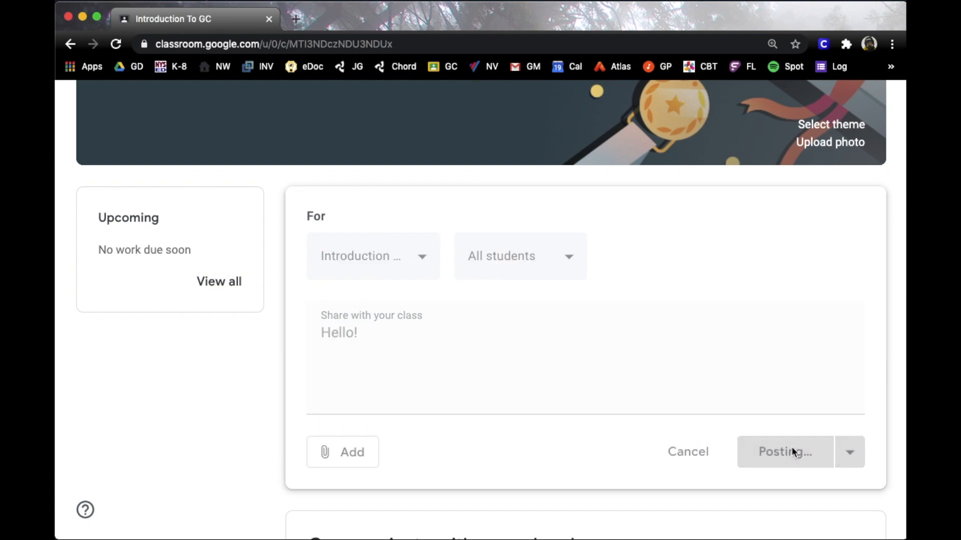
pyautogui.scroll(-2, 720, 381)
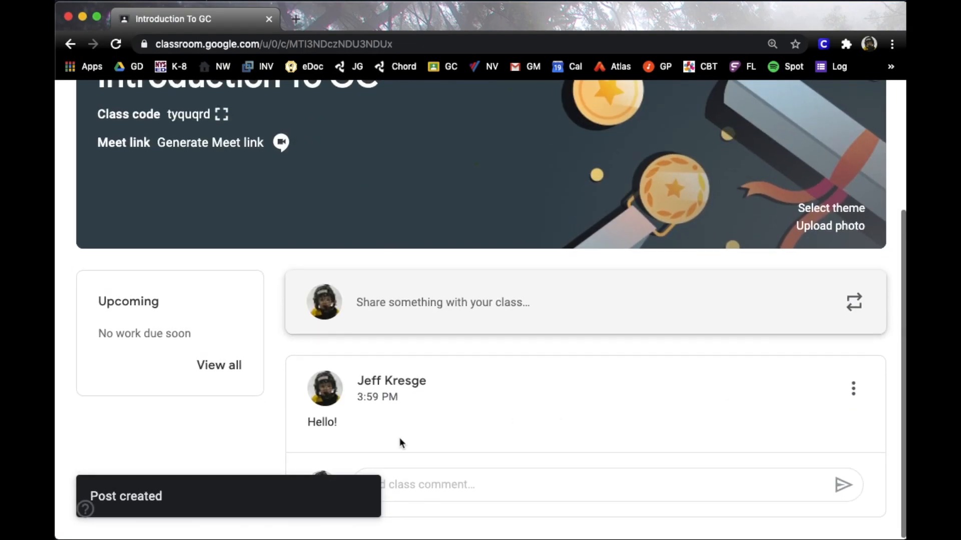
pyautogui.click(852, 392)
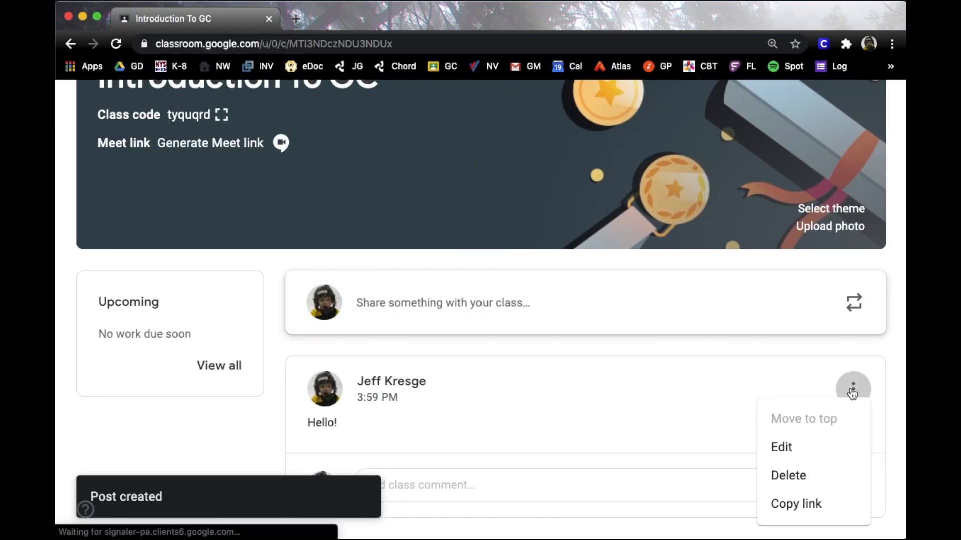
pyautogui.click(807, 454)
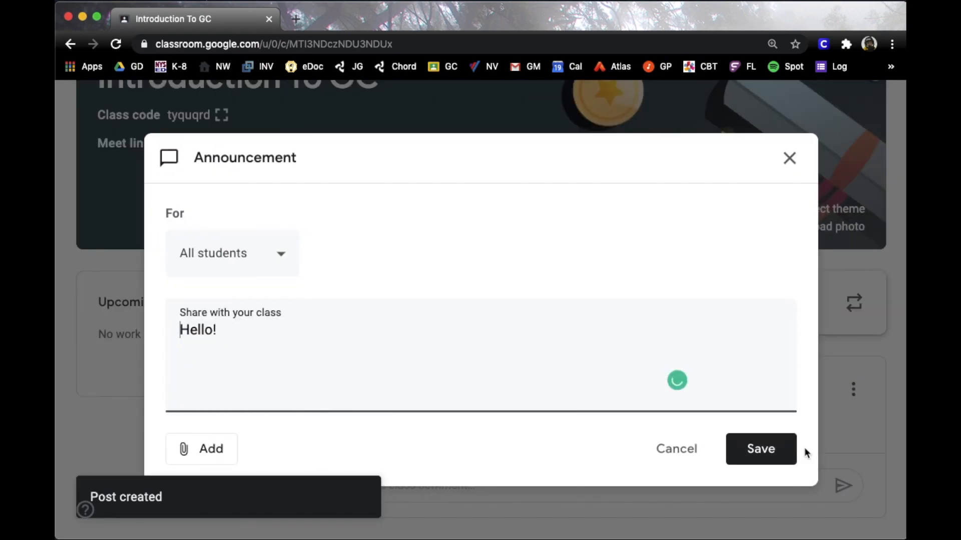
pyautogui.click(281, 265)
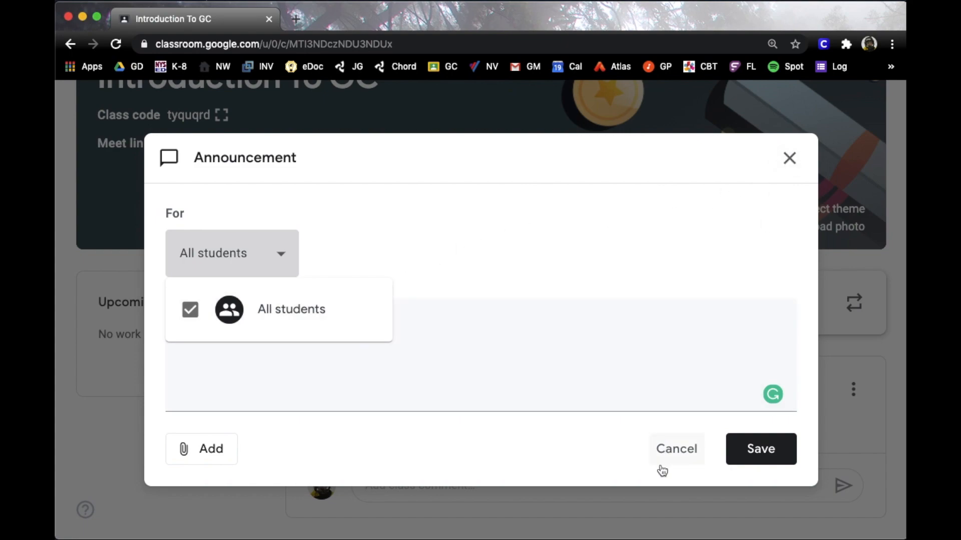
pyautogui.click(669, 453)
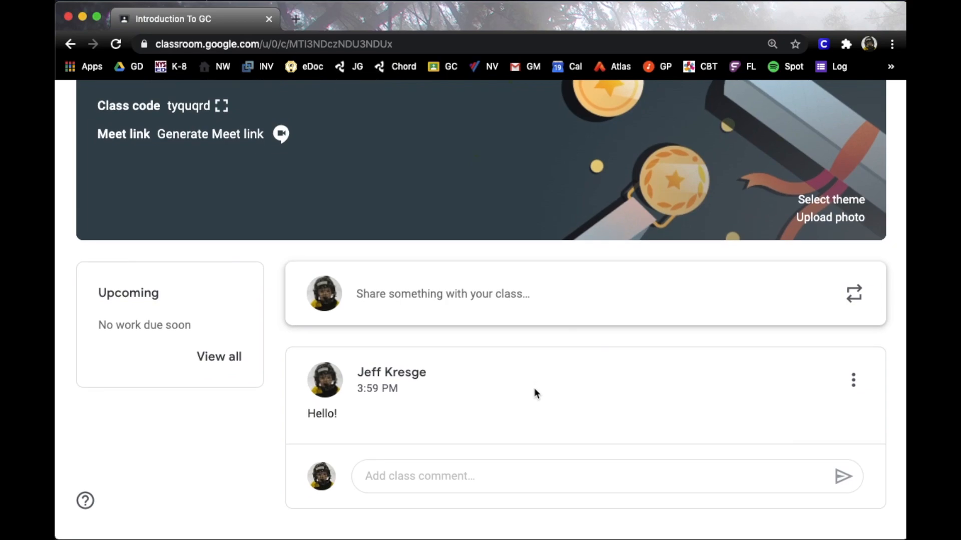
pyautogui.scroll(3, 529, 435)
pyautogui.scroll(-2, 527, 434)
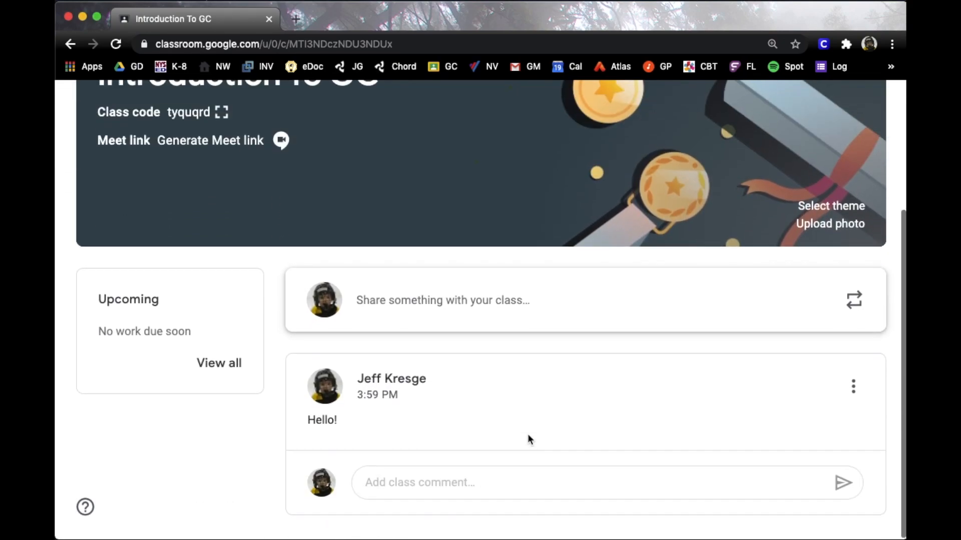
pyautogui.scroll(4, 527, 434)
# On the Classwork page, create the topics 'Unit One' and 'American Rev'
pyautogui.click(430, 184)
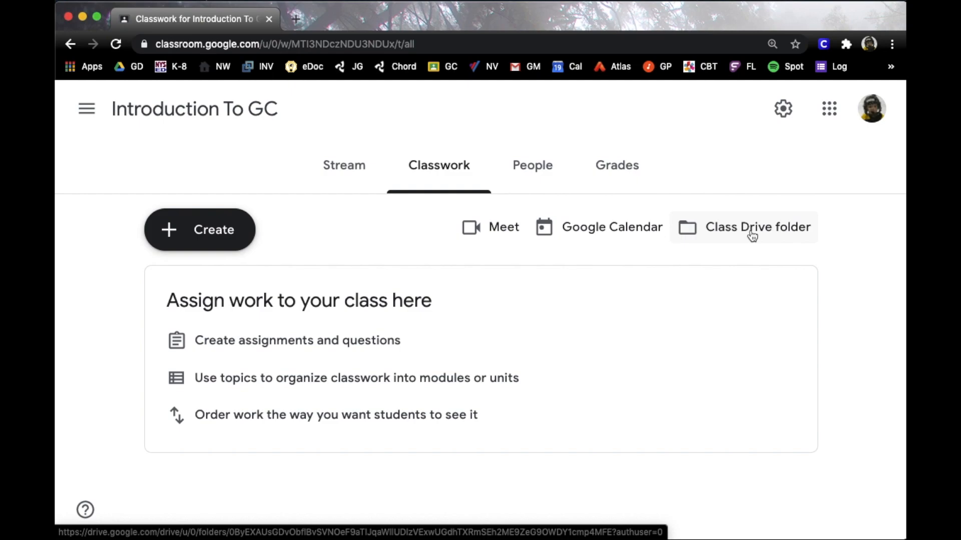
pyautogui.click(199, 229)
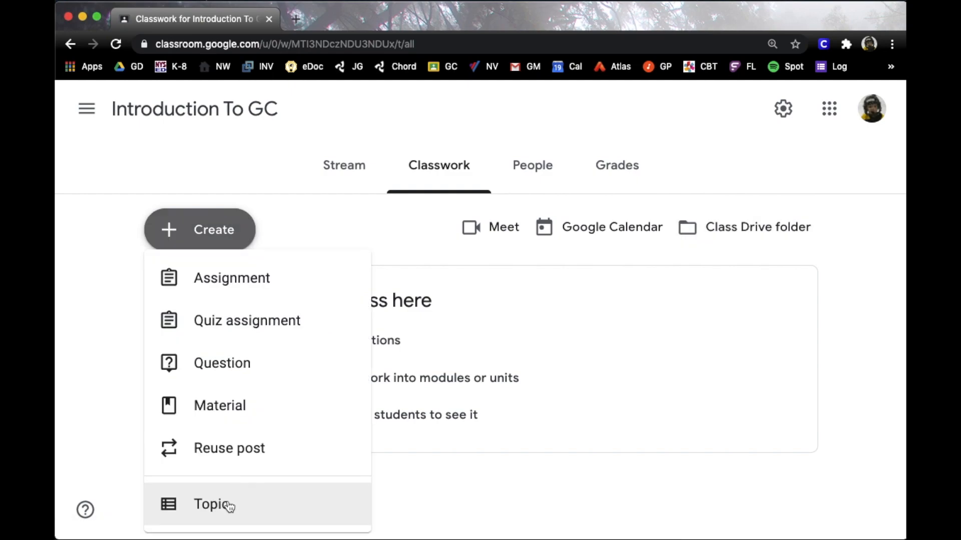
pyautogui.click(229, 506)
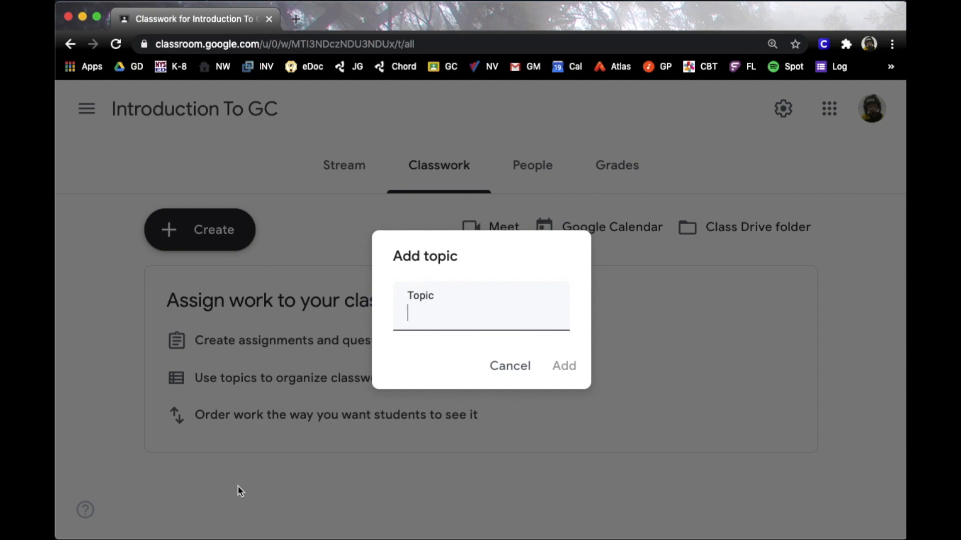
pyautogui.write('Unit One')
pyautogui.click(566, 362)
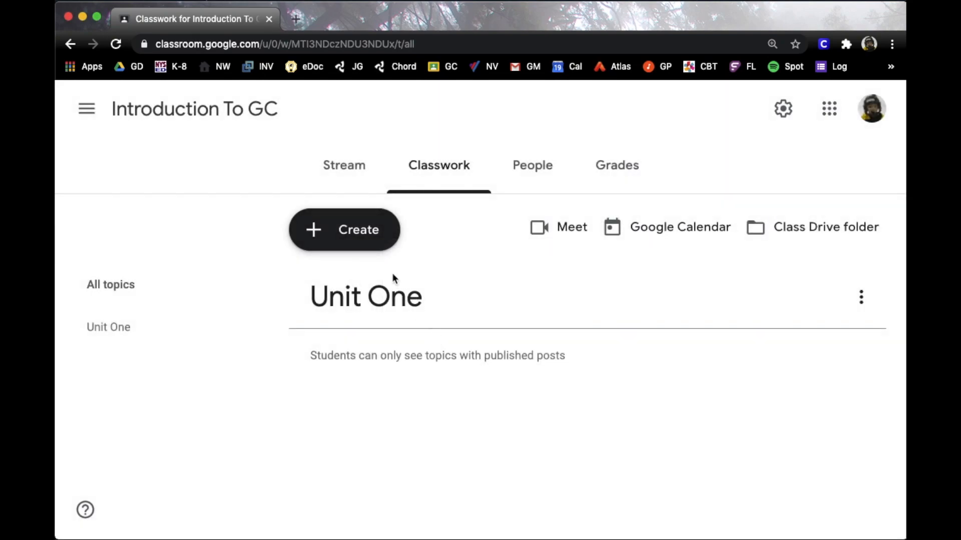
pyautogui.click(382, 231)
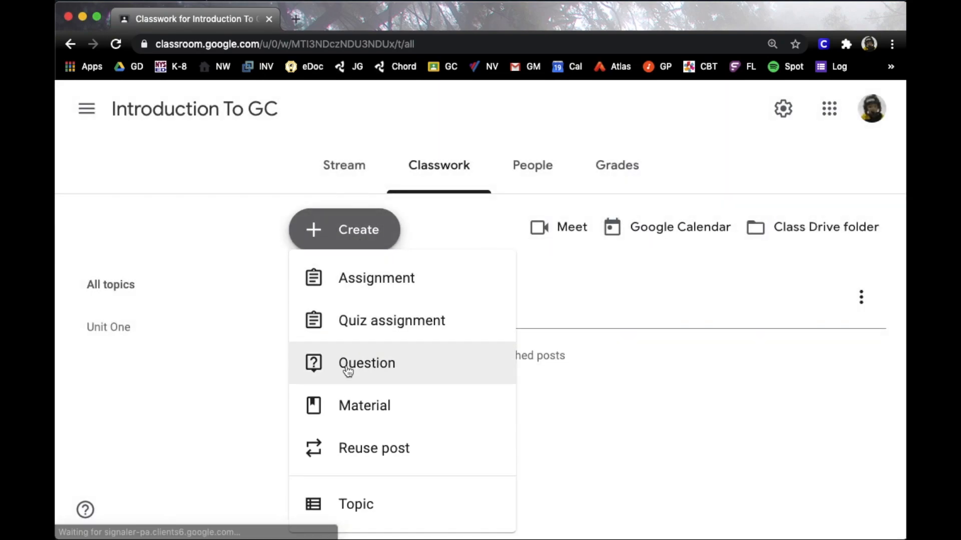
pyautogui.click(359, 506)
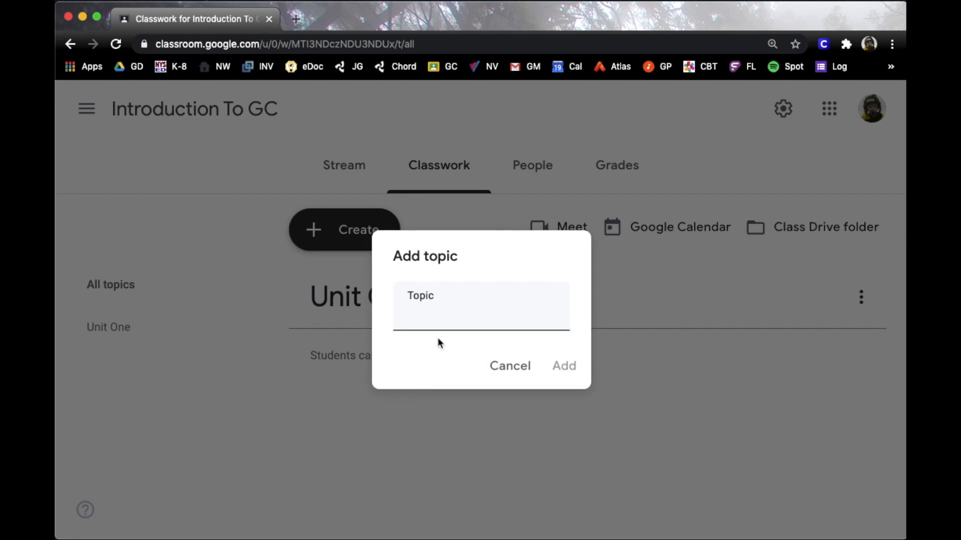
pyautogui.write('Americ')
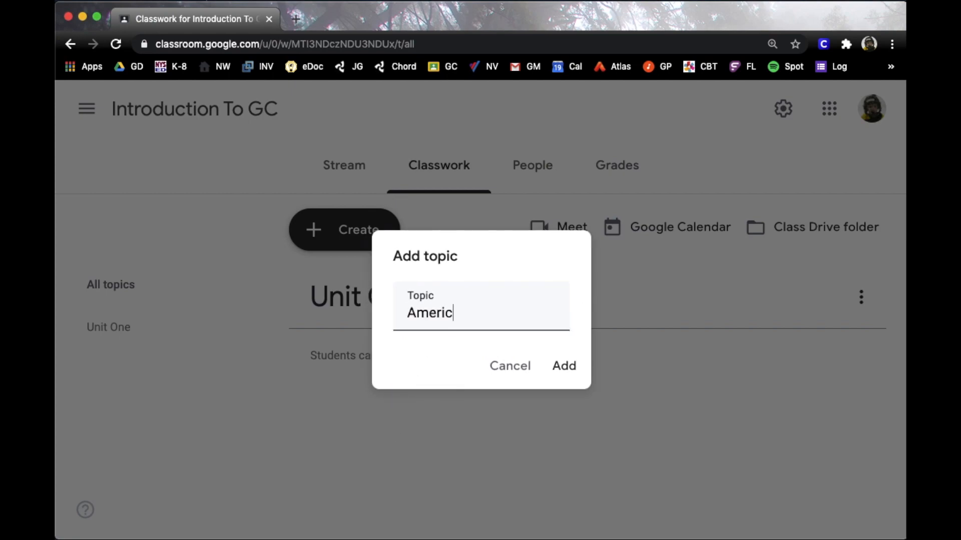
pyautogui.write('an Rev')
pyautogui.click(569, 369)
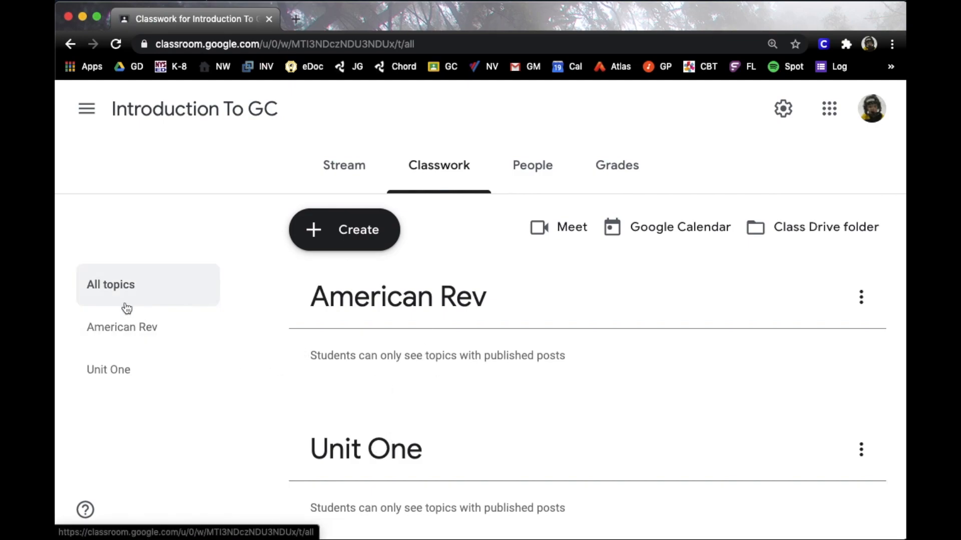
# Filter Classwork to the American Rev topic, then return to all topics
pyautogui.click(120, 325)
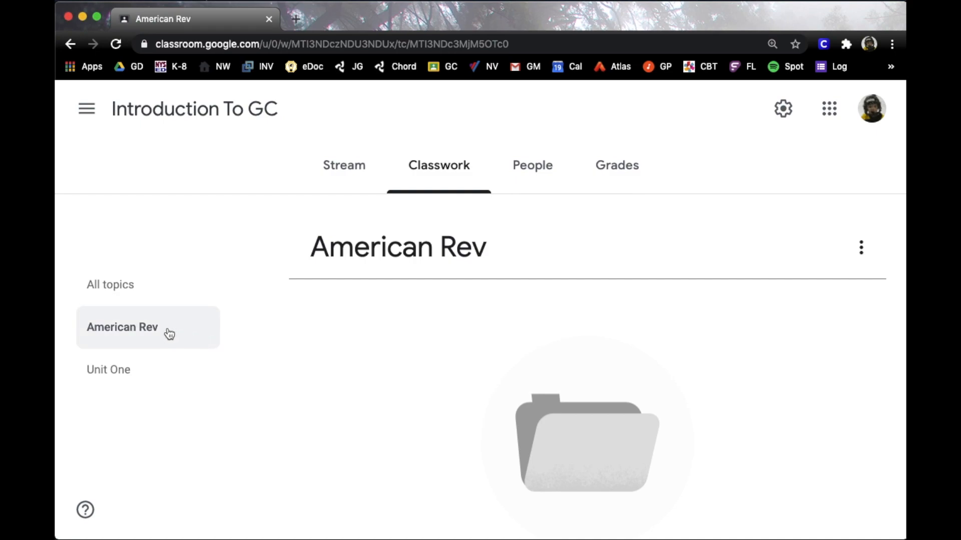
pyautogui.scroll(-2, 470, 295)
pyautogui.scroll(2, 470, 295)
pyautogui.click(141, 295)
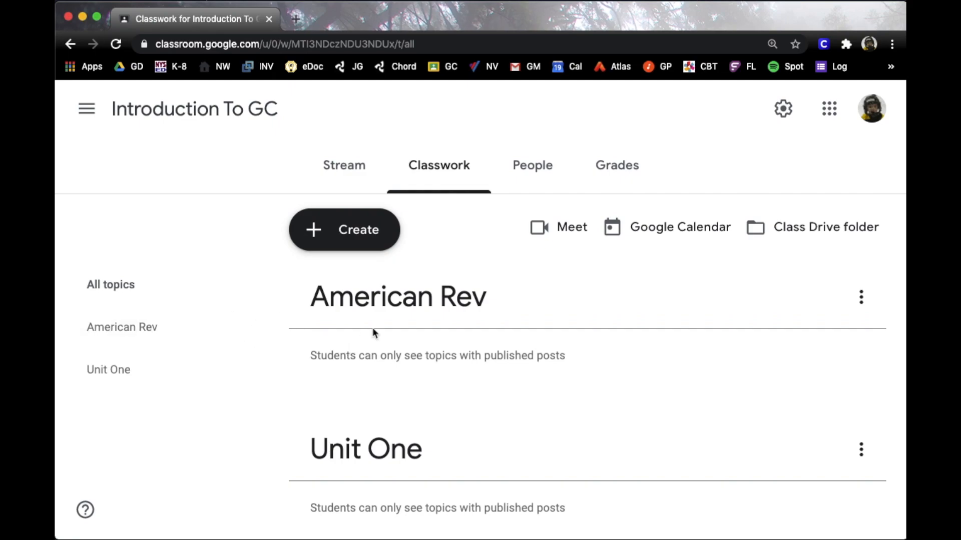
# Drag the topic cards until American Rev sits above Unit One
pyautogui.scroll(-1, 374, 331)
pyautogui.moveTo(375, 419); pyautogui.dragTo(380, 275)
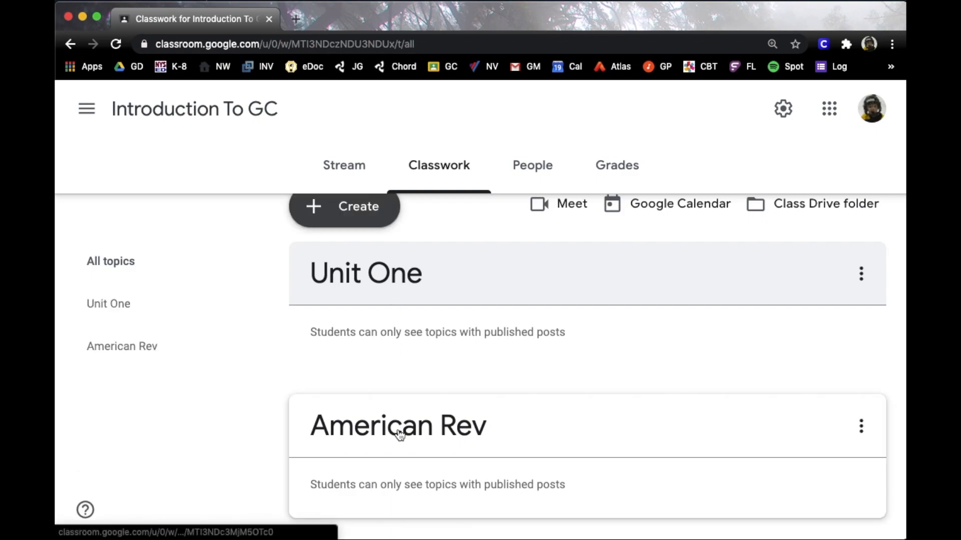
pyautogui.moveTo(401, 429); pyautogui.dragTo(389, 274)
pyautogui.moveTo(394, 402); pyautogui.dragTo(403, 242)
pyautogui.moveTo(408, 223); pyautogui.dragTo(412, 403)
pyautogui.scroll(1, 380, 320)
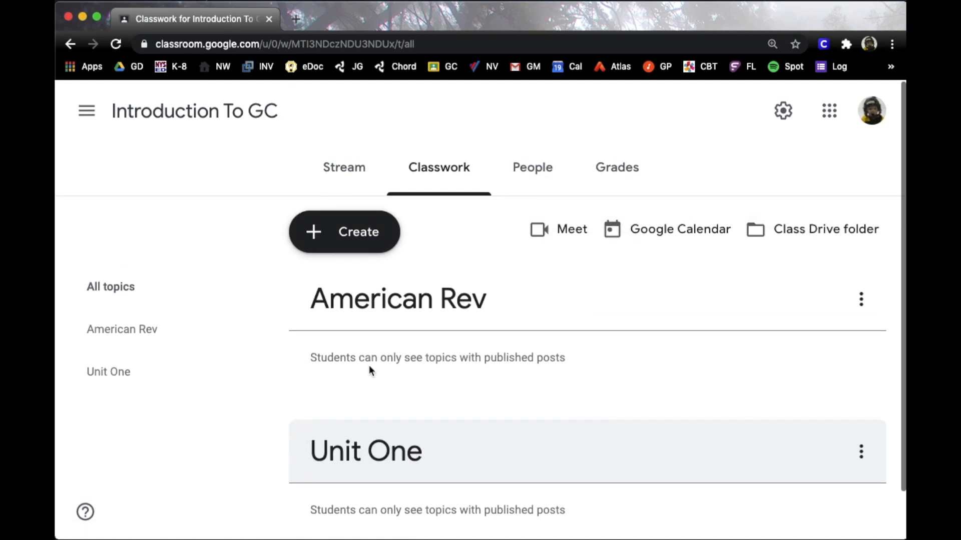
# Start a new assignment titled 'Task One', fixing the title's capitalisation, and begin its instructions
pyautogui.click(357, 242)
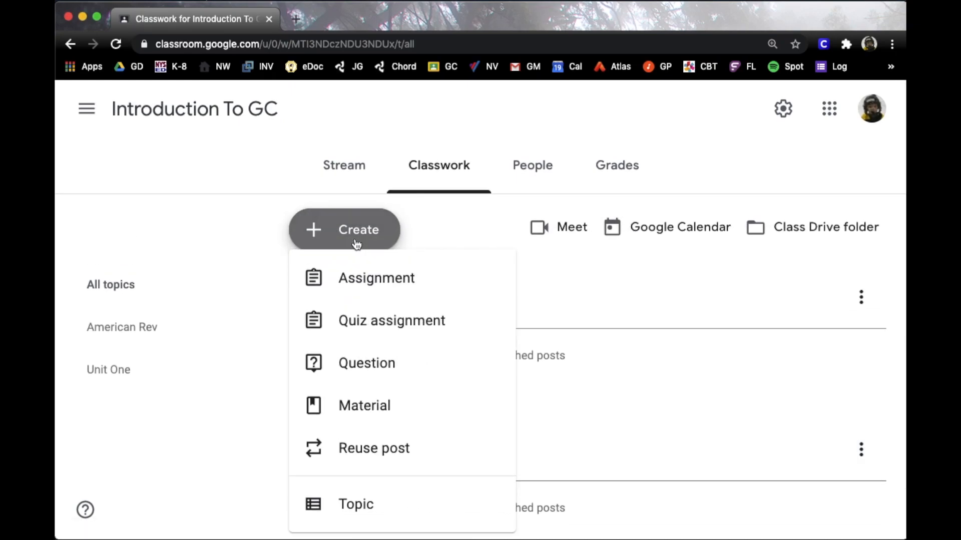
pyautogui.click(356, 276)
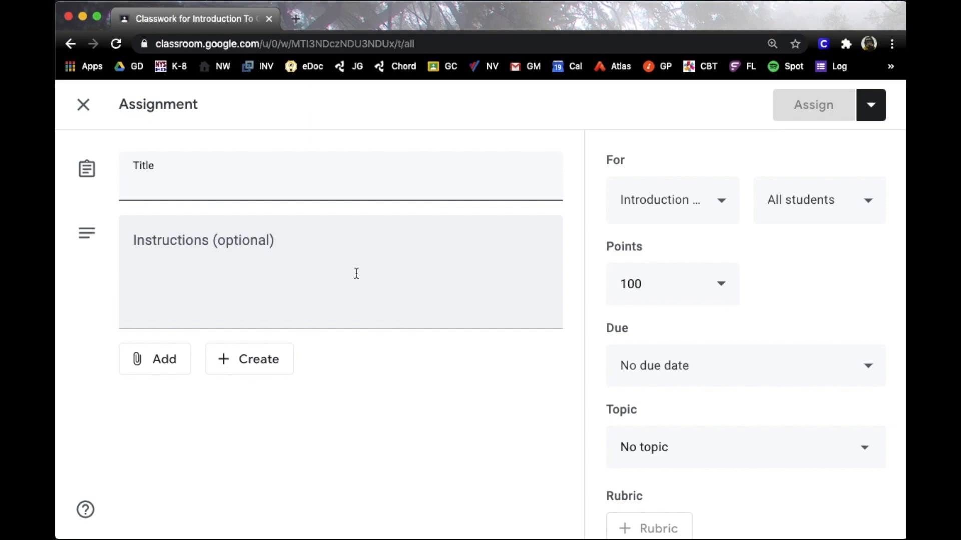
pyautogui.write('Task ONe')
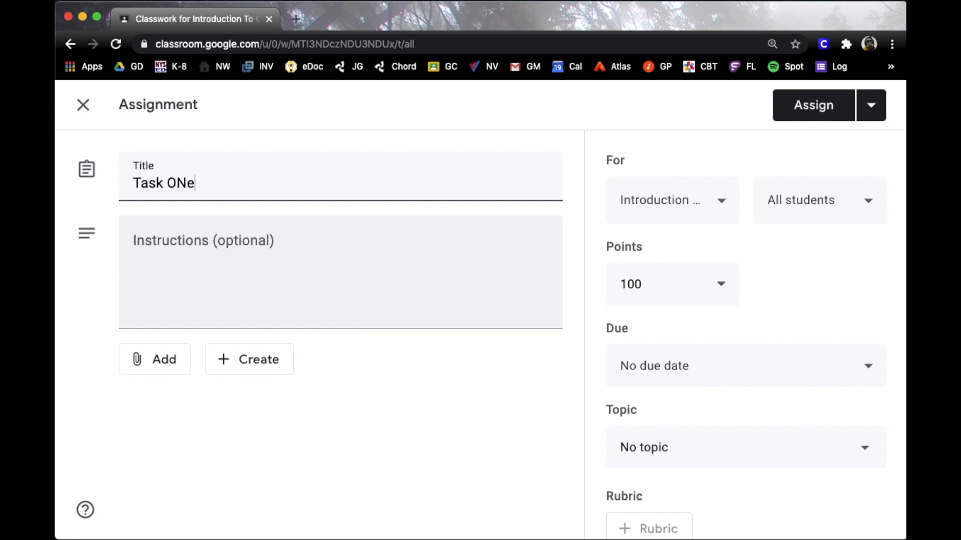
pyautogui.click(188, 183)
pyautogui.press('BackSpace')
pyautogui.write('n')
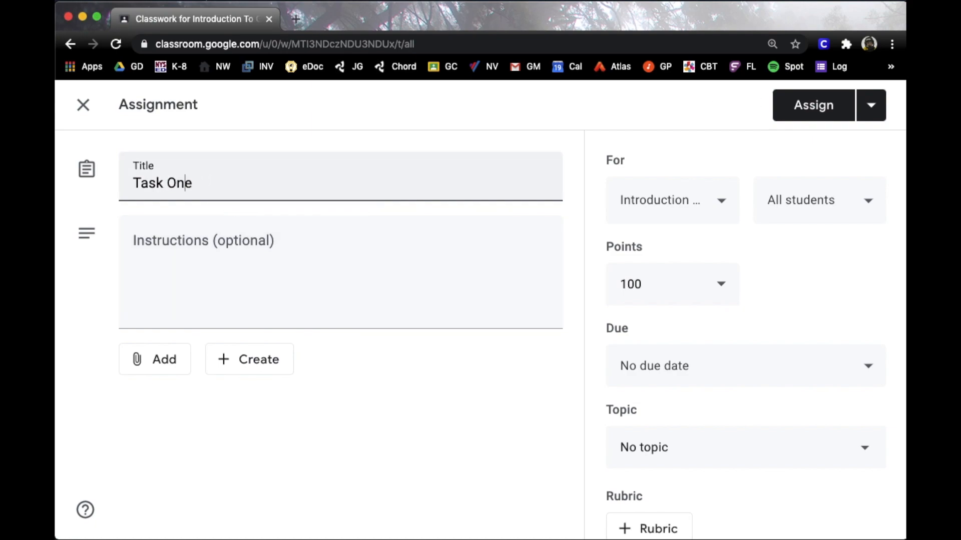
pyautogui.click(195, 248)
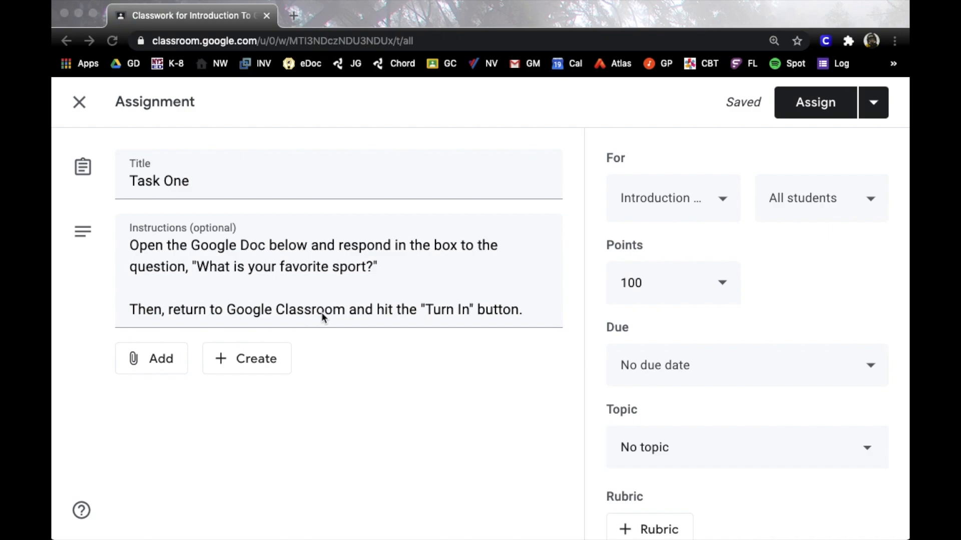
# Attach the favorite-sport Google Doc from Drive, keeping 'Students can view file'
pyautogui.click(167, 363)
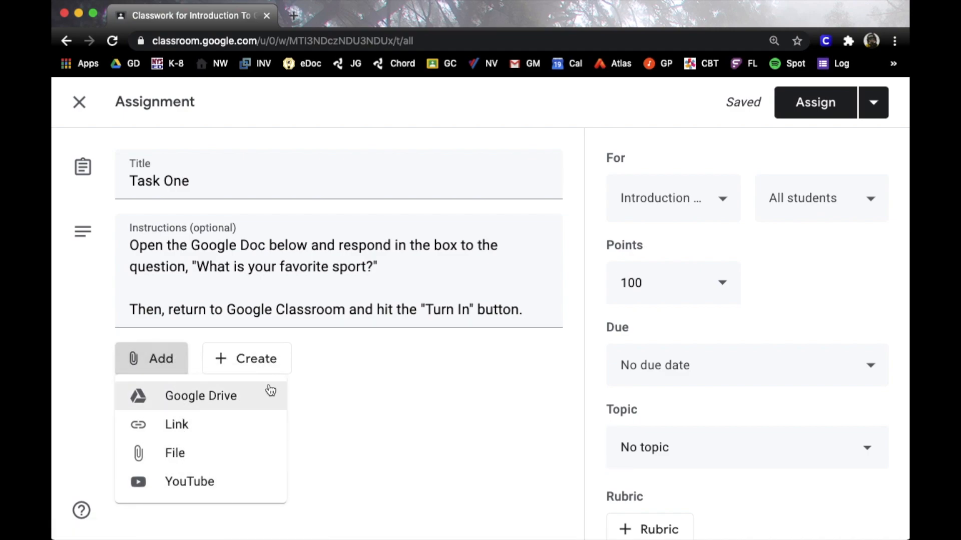
pyautogui.click(348, 370)
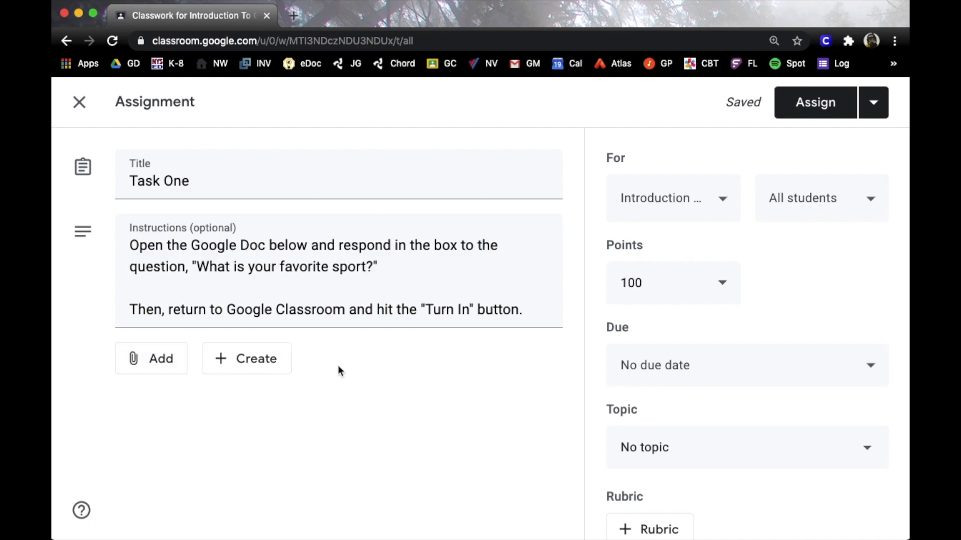
pyautogui.click(265, 366)
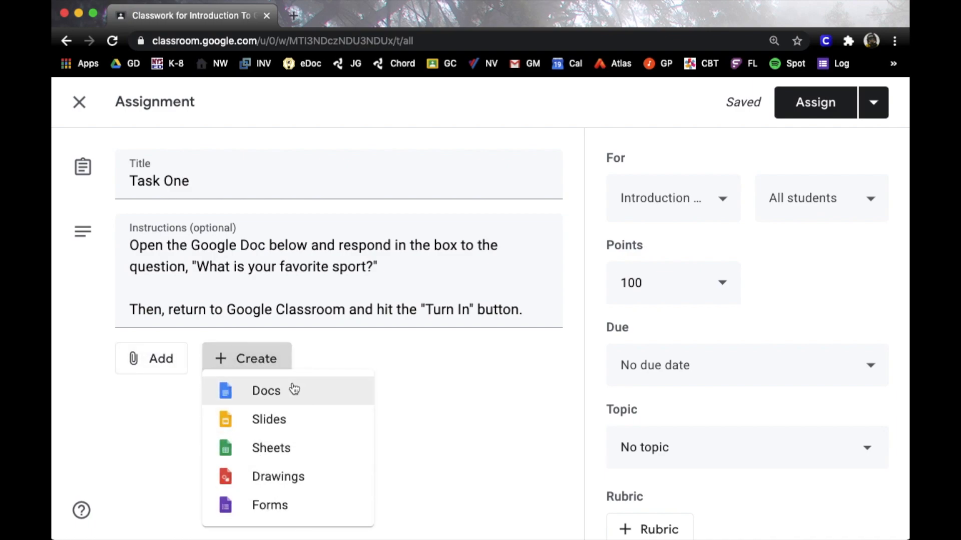
pyautogui.click(156, 371)
pyautogui.click(157, 373)
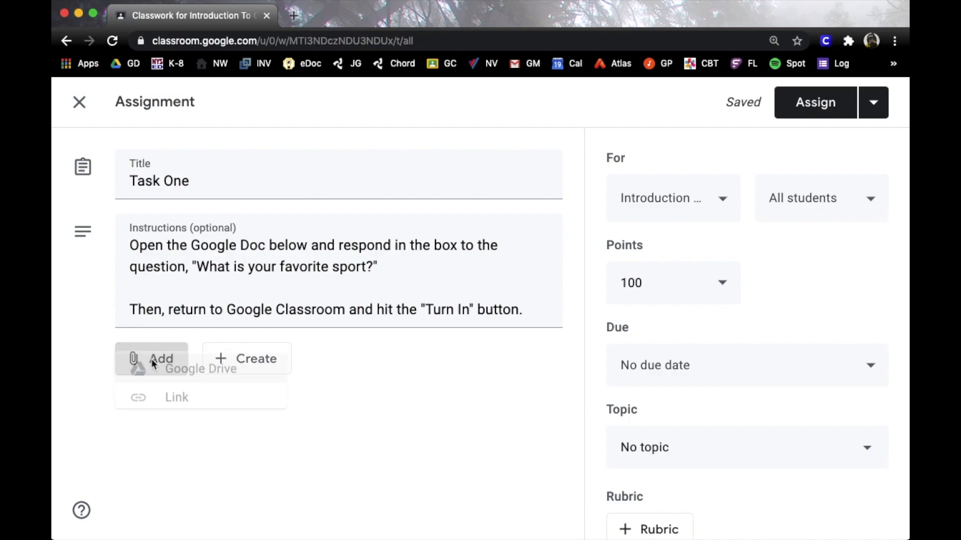
pyautogui.click(176, 394)
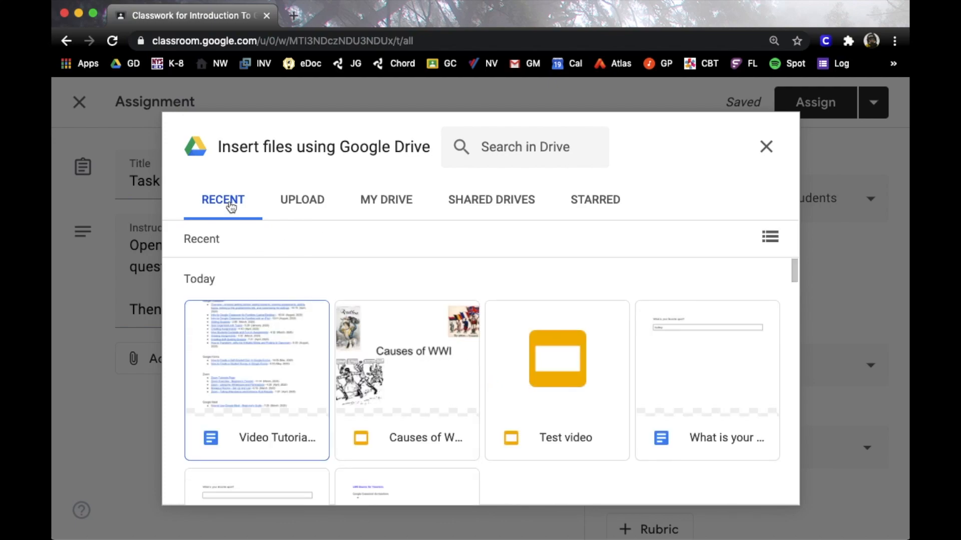
pyautogui.click(701, 363)
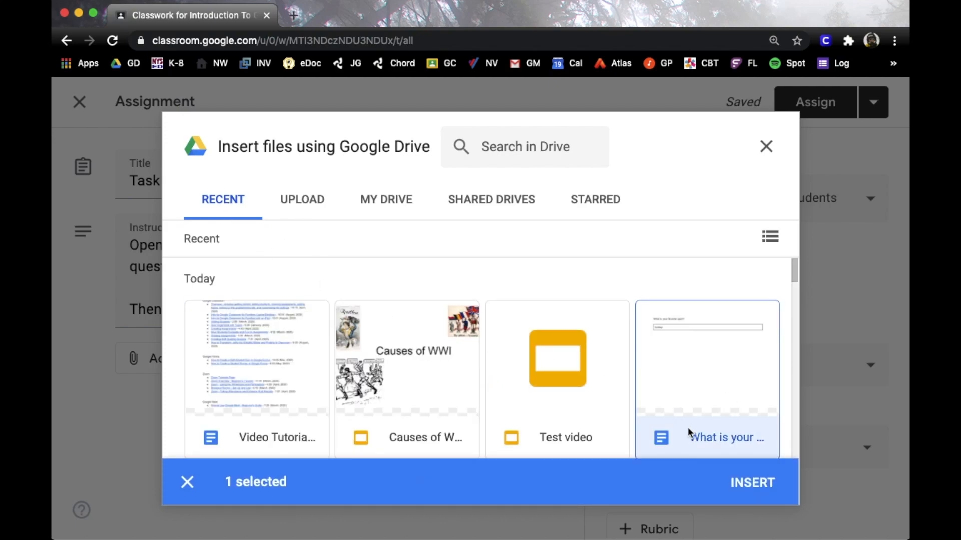
pyautogui.click(755, 486)
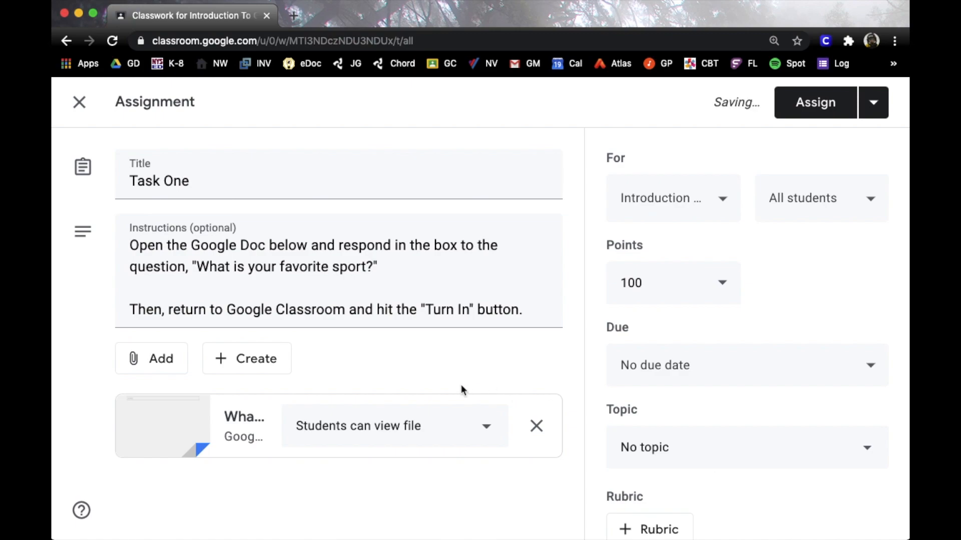
pyautogui.click(488, 431)
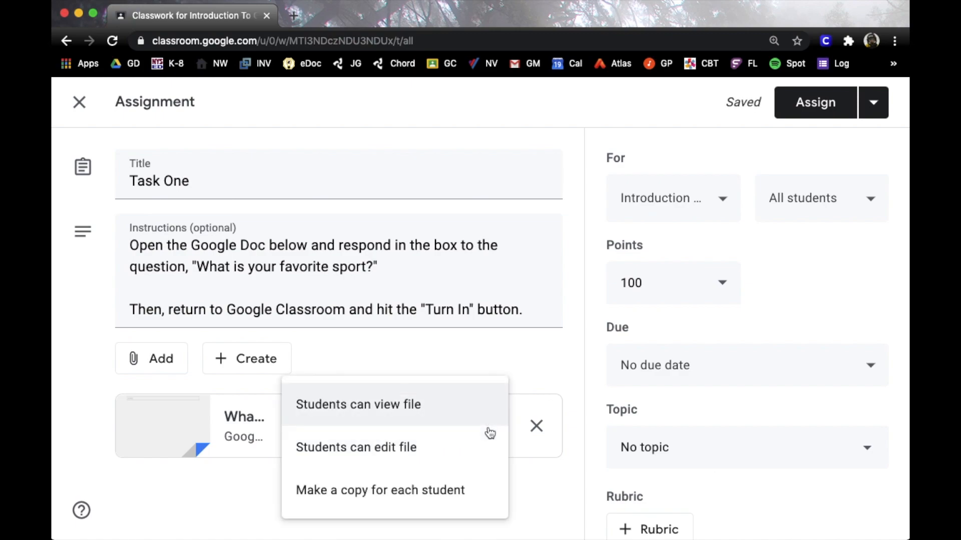
pyautogui.click(493, 355)
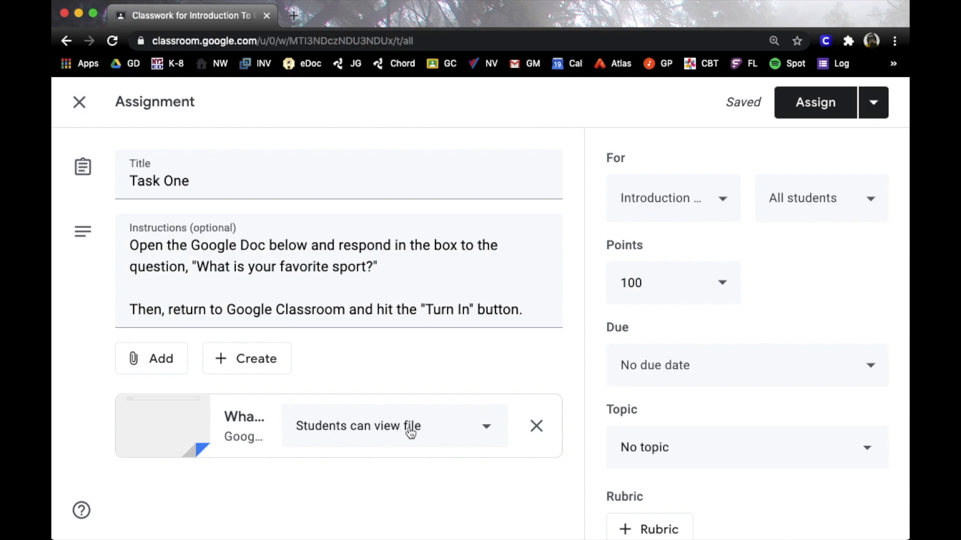
# Set the attached favorite-sport doc to Make a copy for each student
pyautogui.click(487, 429)
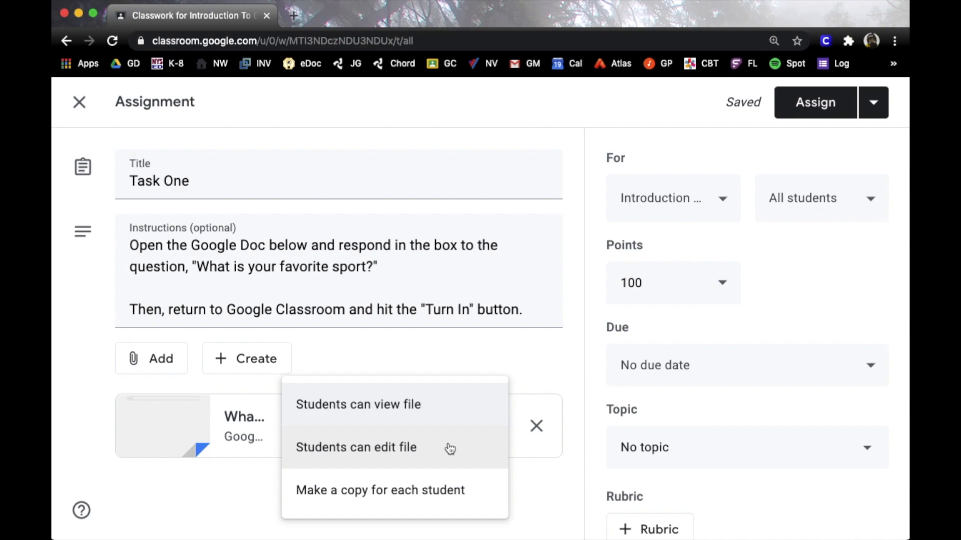
pyautogui.click(432, 490)
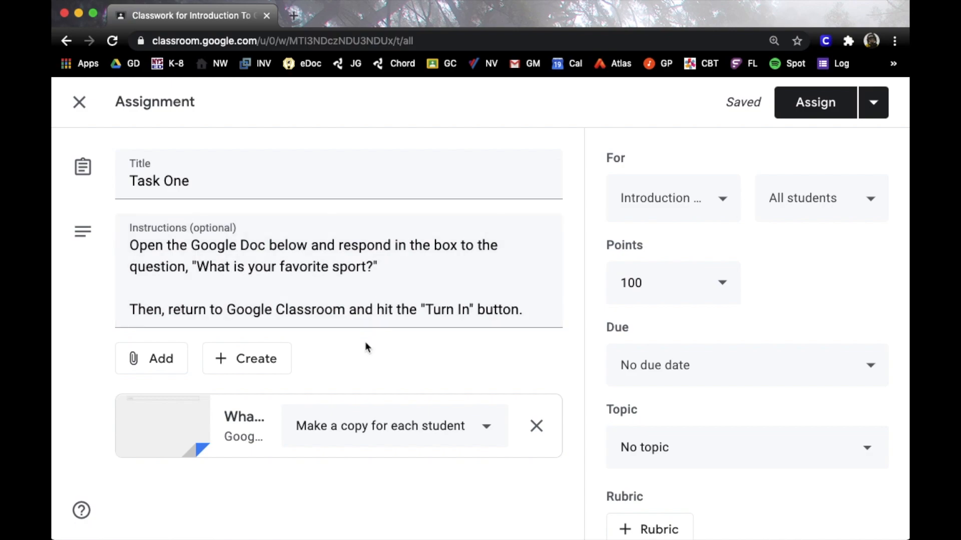
pyautogui.click(723, 201)
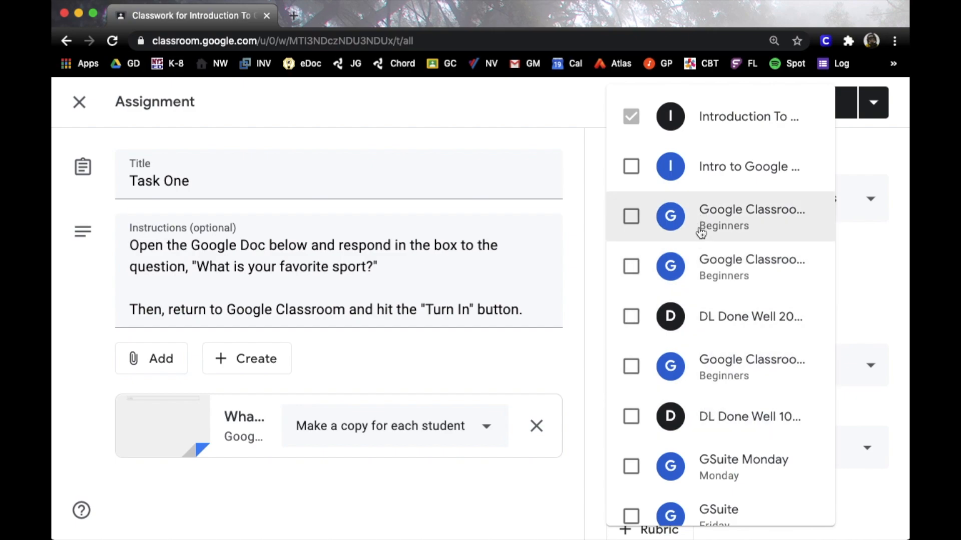
pyautogui.click(631, 166)
pyautogui.click(631, 216)
pyautogui.click(631, 265)
pyautogui.click(632, 368)
pyautogui.click(632, 368)
pyautogui.click(631, 268)
pyautogui.click(625, 214)
pyautogui.click(631, 166)
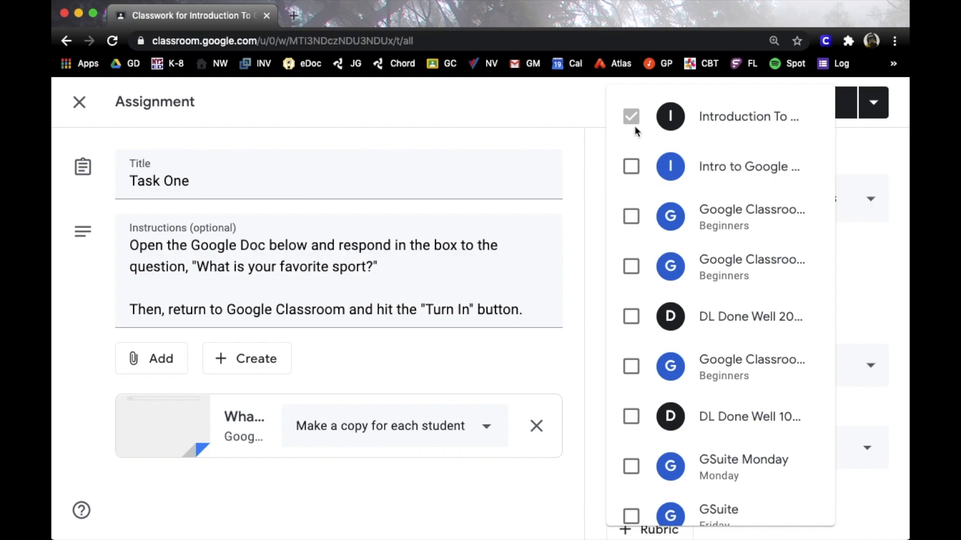
pyautogui.click(854, 136)
pyautogui.click(825, 199)
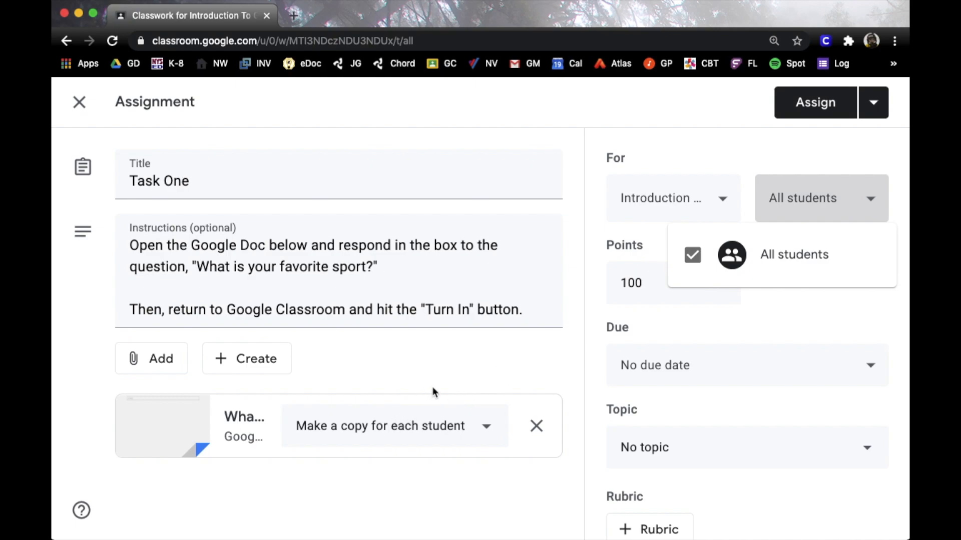
# Change Task One's grade value from 100 to 3 points
pyautogui.click(706, 317)
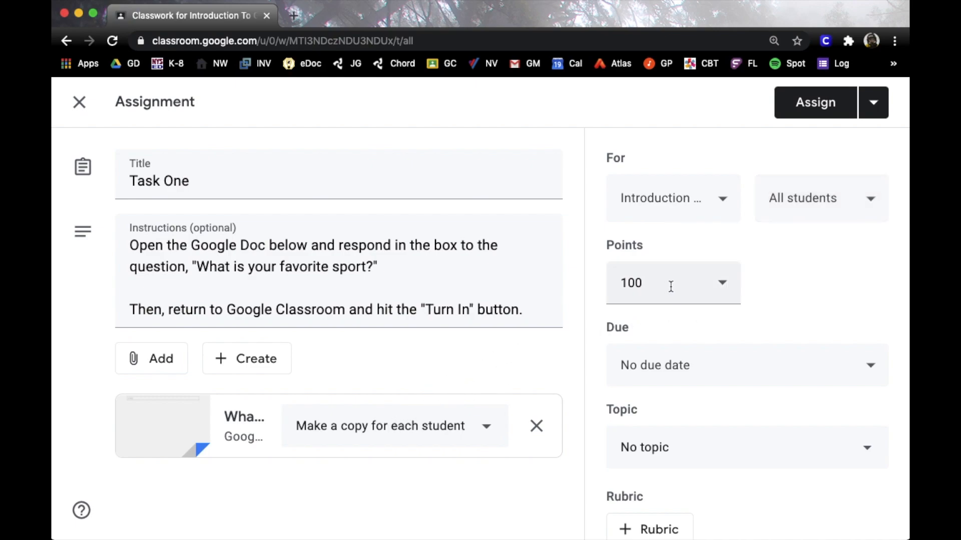
pyautogui.click(722, 286)
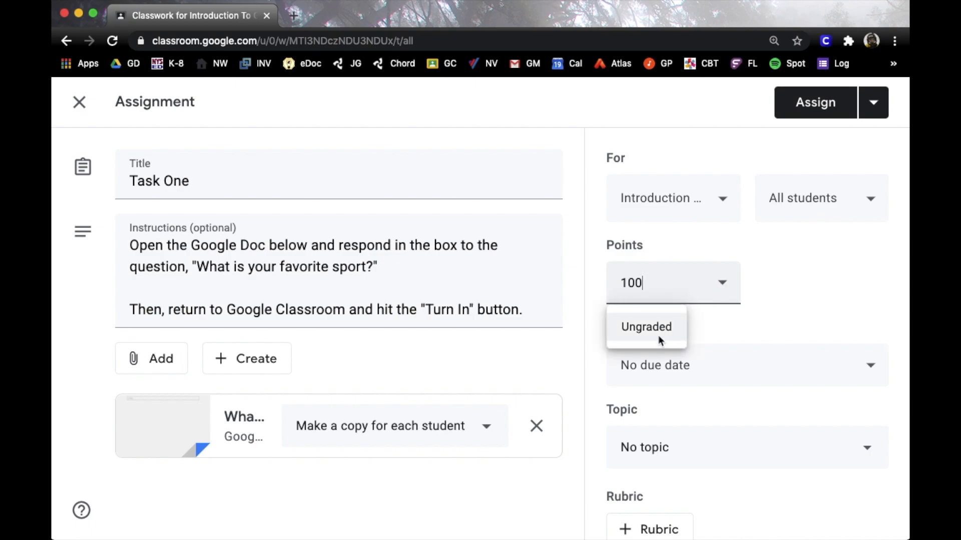
pyautogui.doubleClick(653, 283)
pyautogui.write('3')
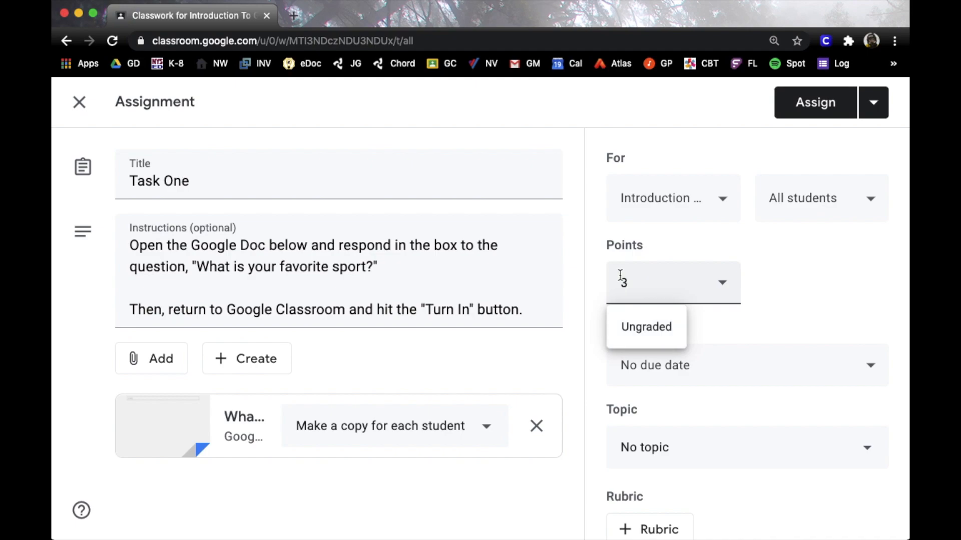
pyautogui.click(827, 287)
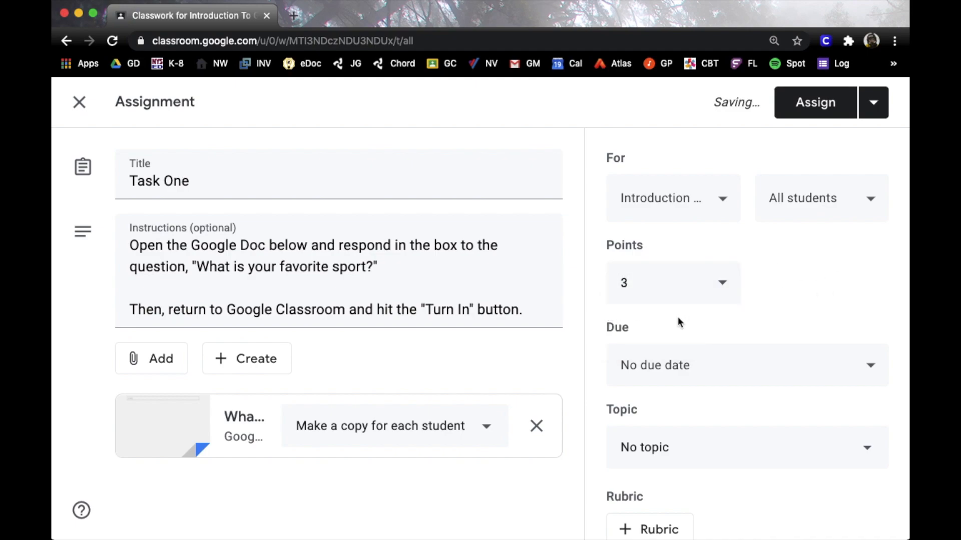
# Set Task One's due date to Aug 27, 2020
pyautogui.scroll(-2, 698, 318)
pyautogui.click(694, 296)
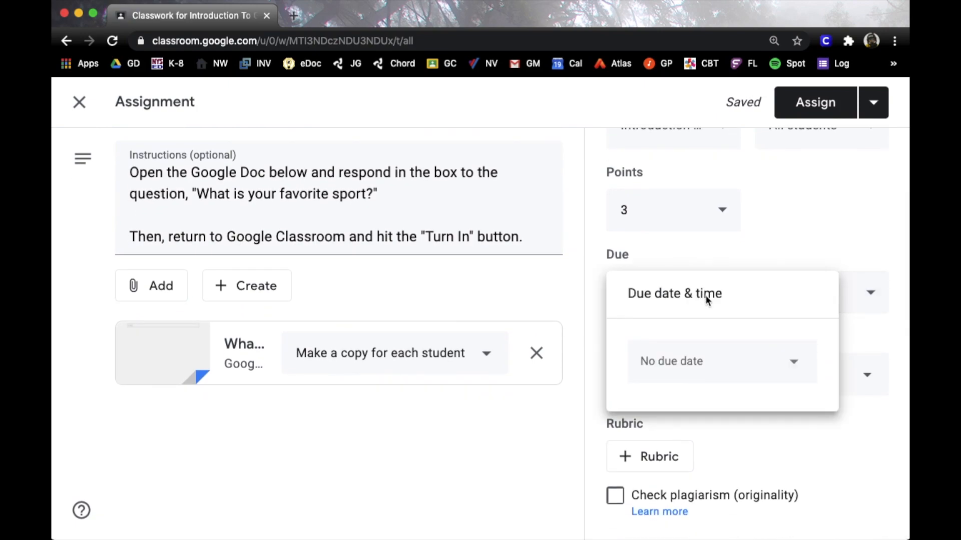
pyautogui.click(795, 361)
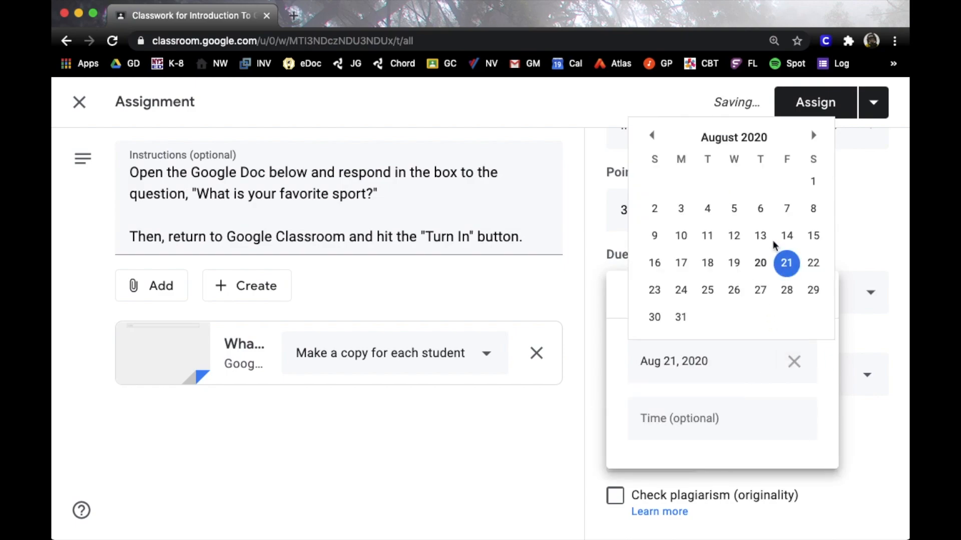
pyautogui.click(759, 290)
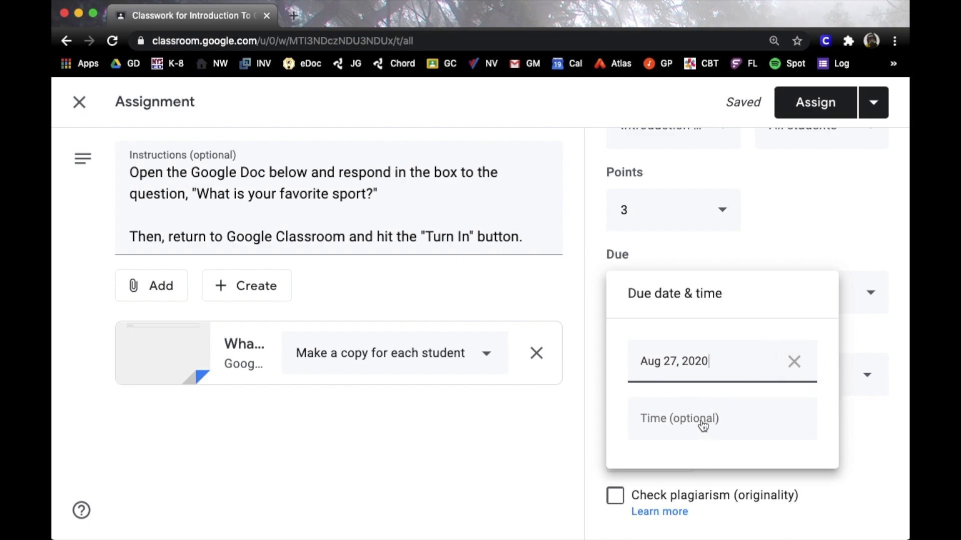
pyautogui.click(788, 246)
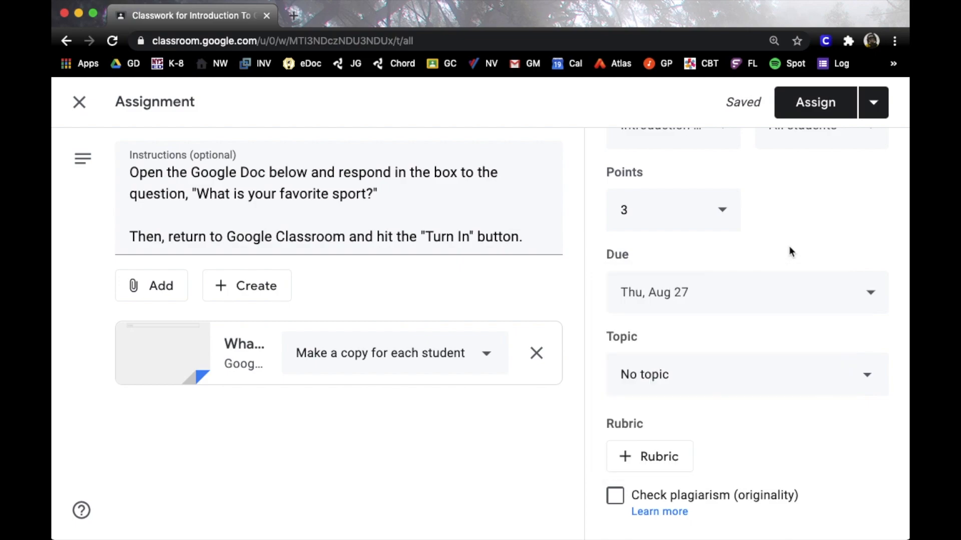
# Leave the topic as No topic and assign Task One to the students
pyautogui.click(693, 367)
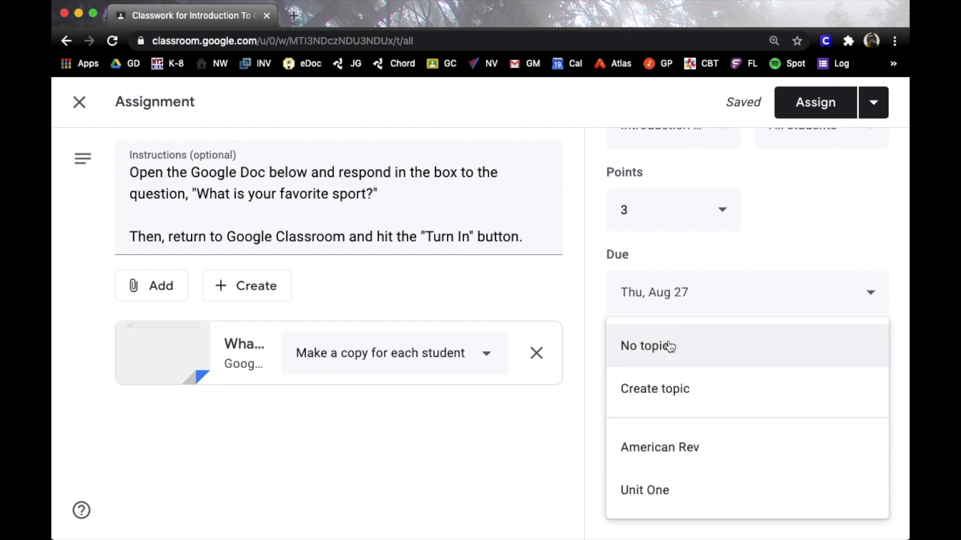
pyautogui.click(659, 391)
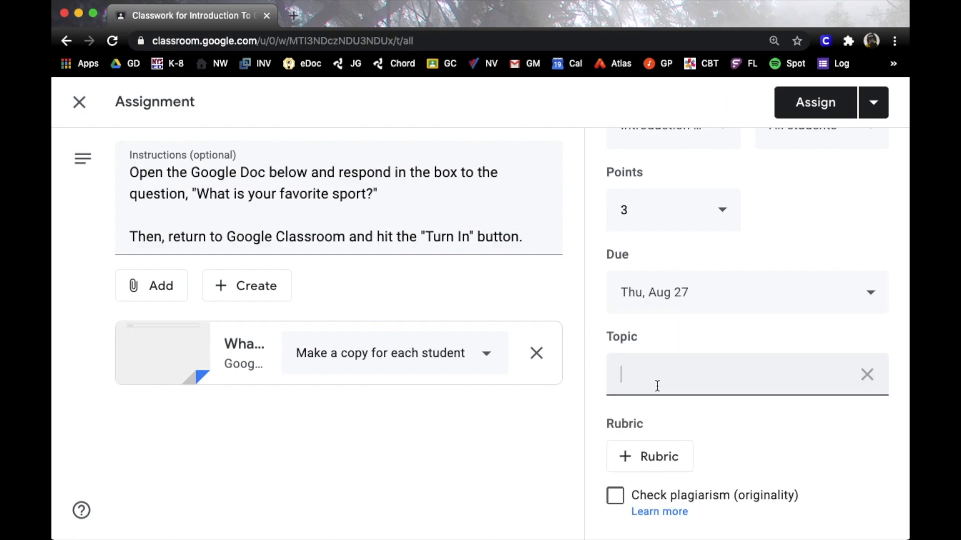
pyautogui.click(864, 374)
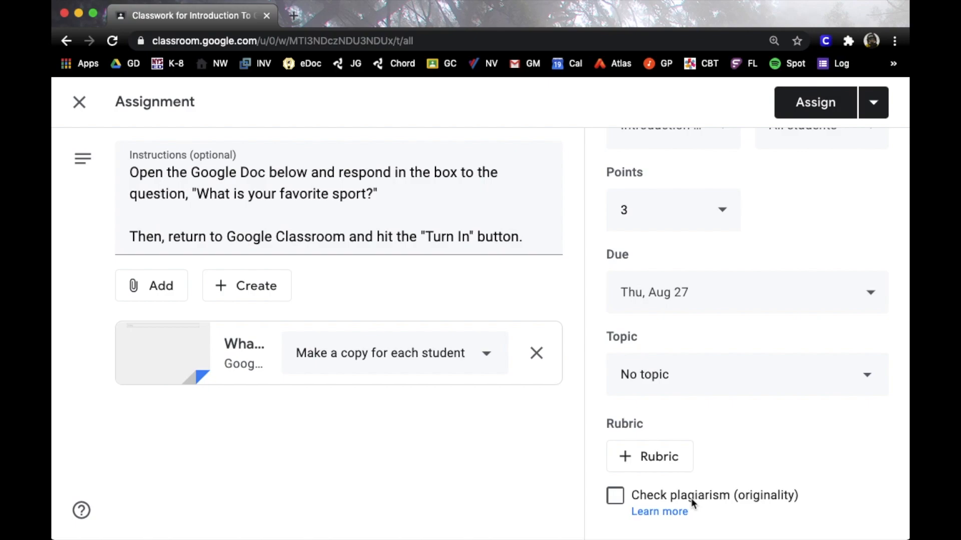
pyautogui.scroll(3, 701, 435)
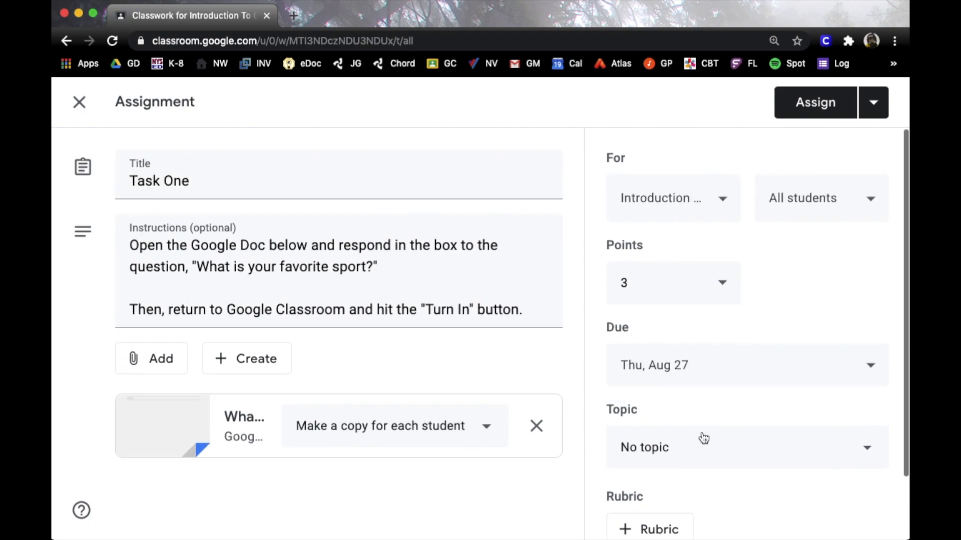
pyautogui.click(823, 102)
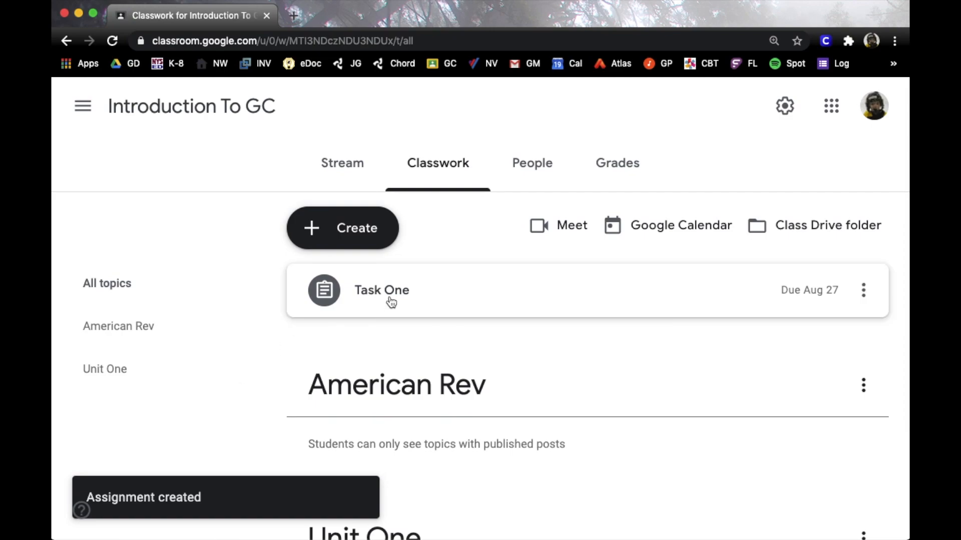
# Expand Task One on the Classwork page and open it for editing
pyautogui.scroll(-2, 391, 302)
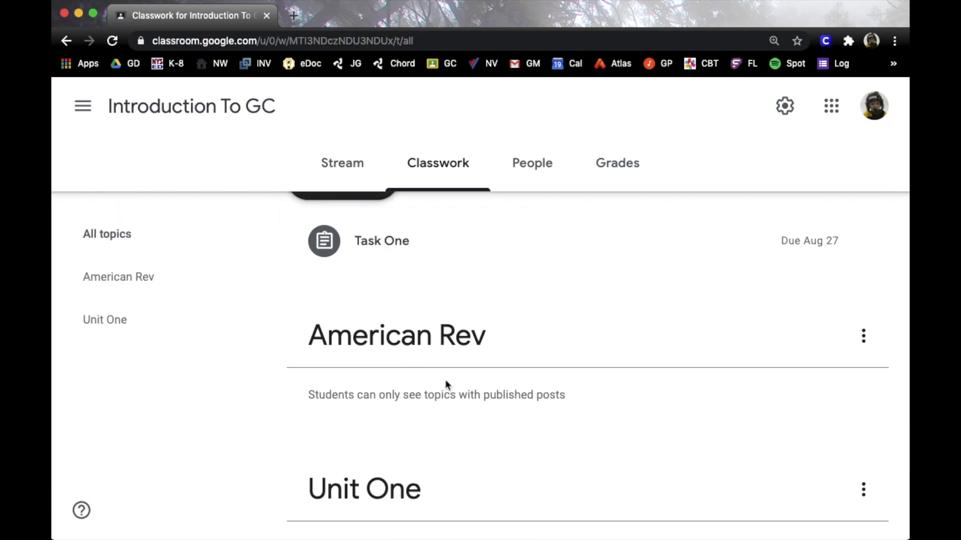
pyautogui.scroll(-1, 443, 426)
pyautogui.scroll(-2, 440, 466)
pyautogui.scroll(2, 440, 457)
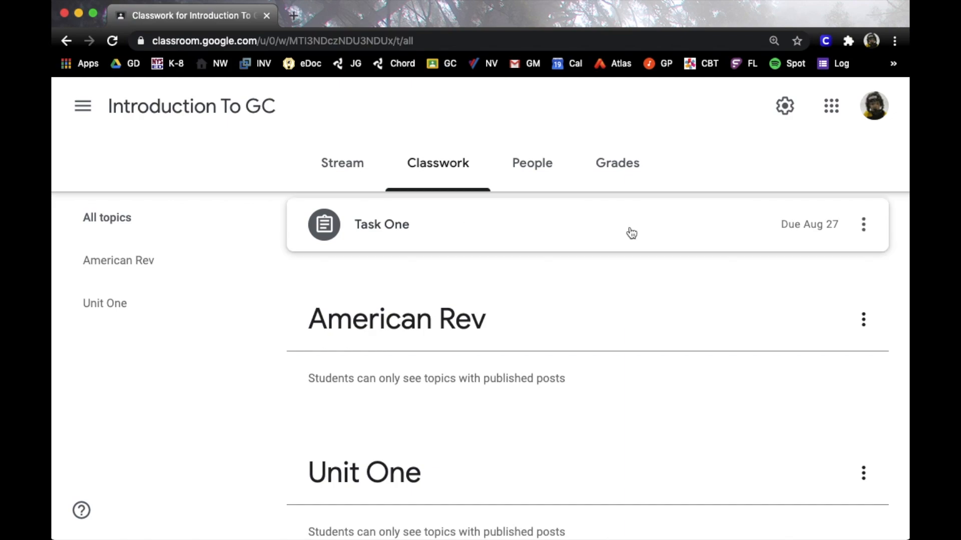
pyautogui.click(632, 233)
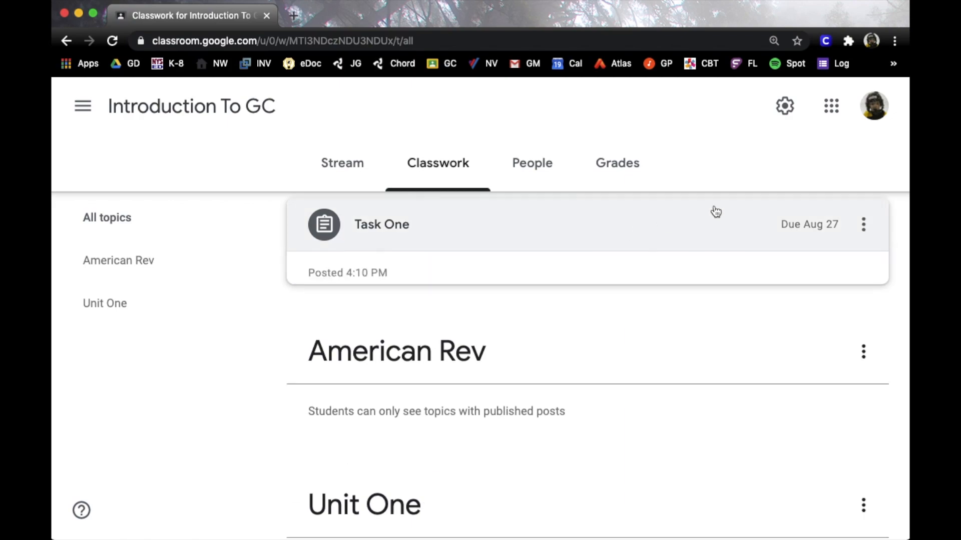
pyautogui.click(863, 224)
pyautogui.click(803, 264)
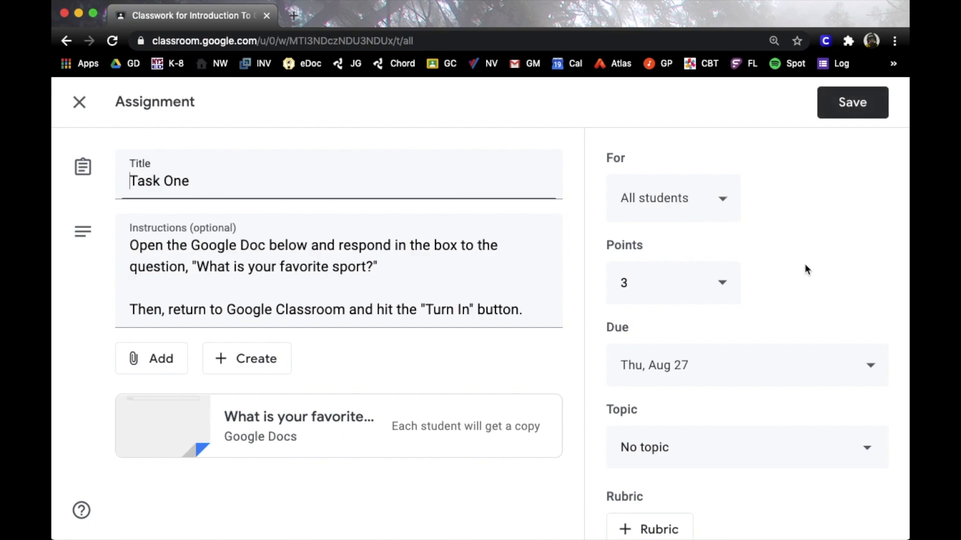
# Set Task One's topic to American Rev and save the change
pyautogui.scroll(-2, 690, 290)
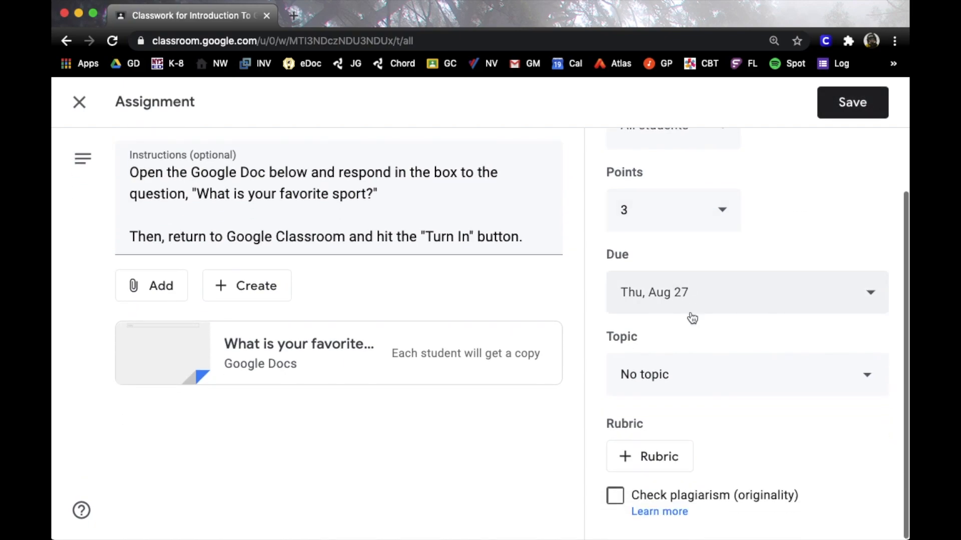
pyautogui.click(685, 379)
pyautogui.click(684, 450)
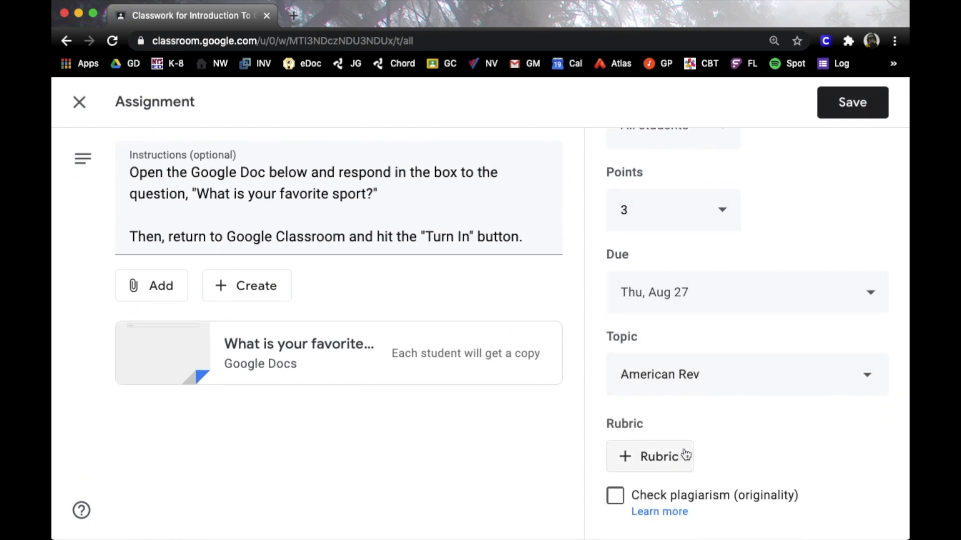
pyautogui.click(833, 115)
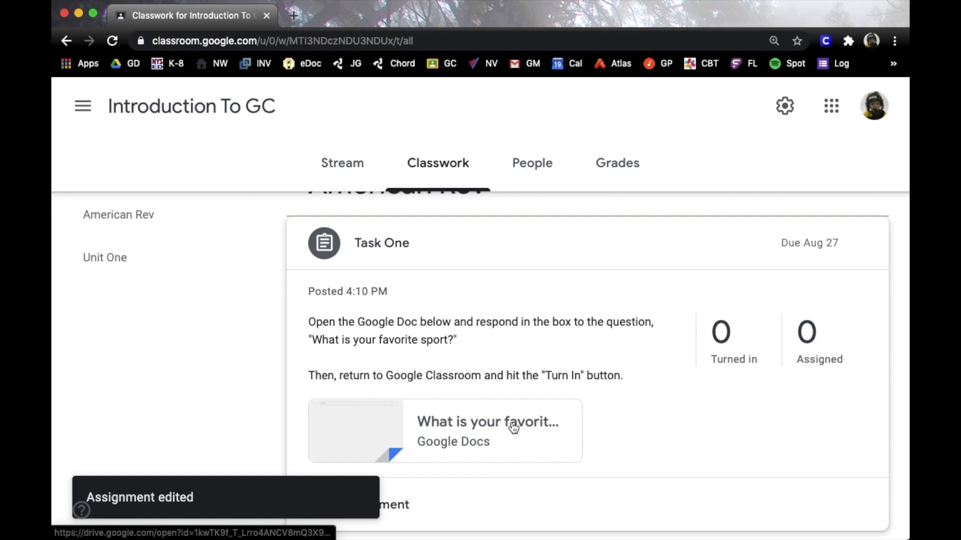
pyautogui.scroll(-2, 562, 400)
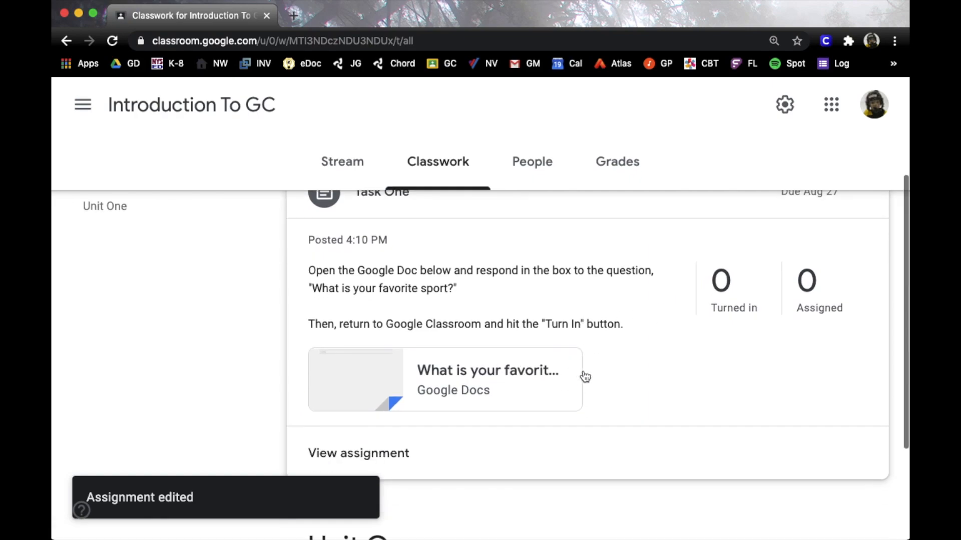
pyautogui.click(401, 396)
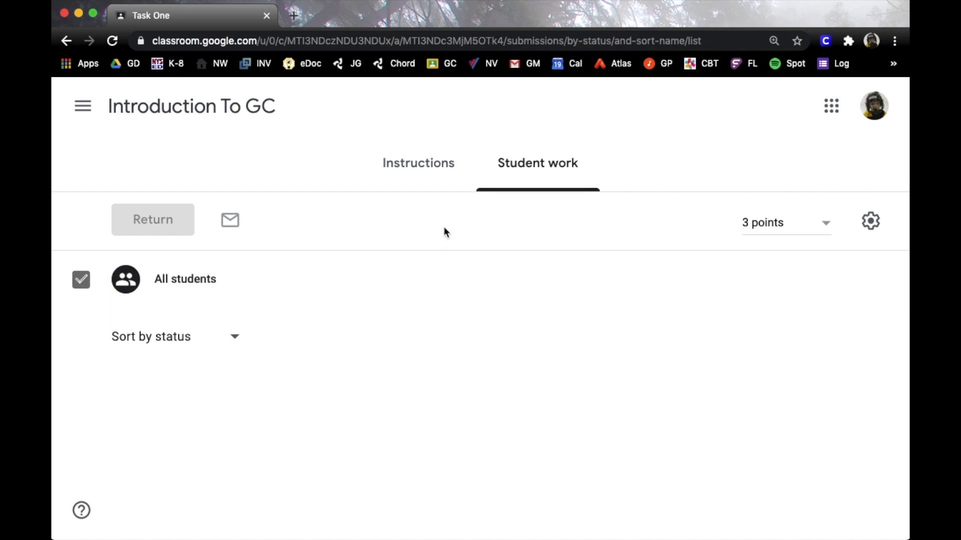
# Review Task One's Instructions and Student work pages, then return to Classwork
pyautogui.click(429, 176)
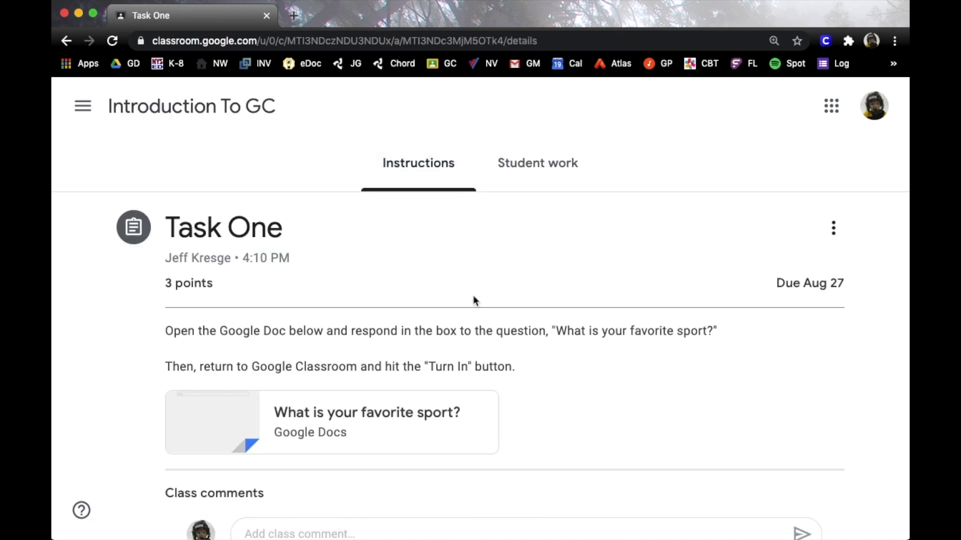
pyautogui.click(550, 164)
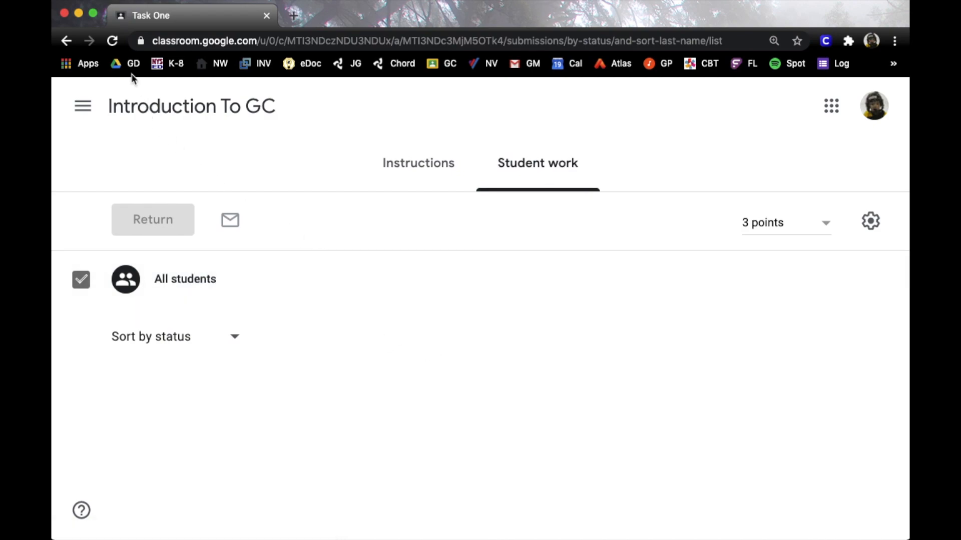
pyautogui.click(171, 107)
pyautogui.click(457, 164)
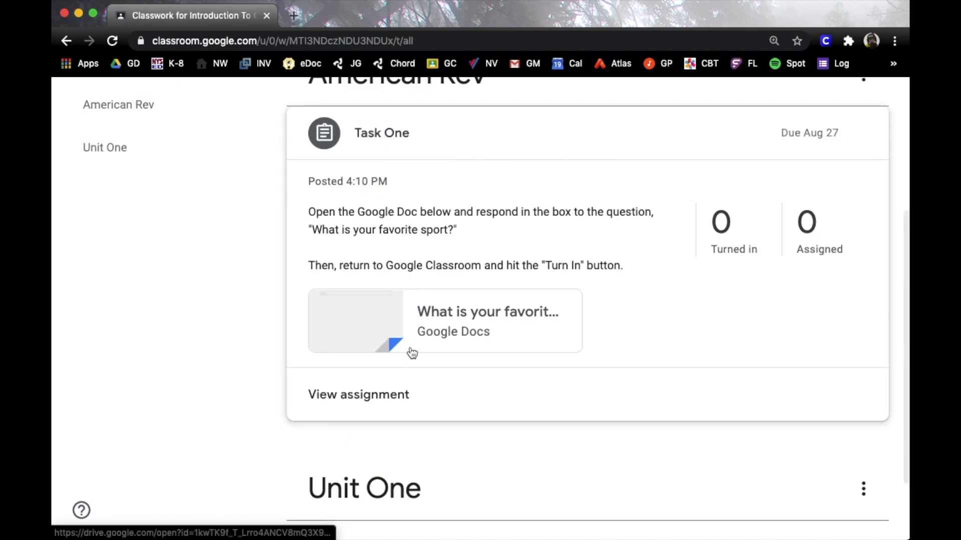
# Edit Task One to set its topic back to No topic and save
pyautogui.click(411, 158)
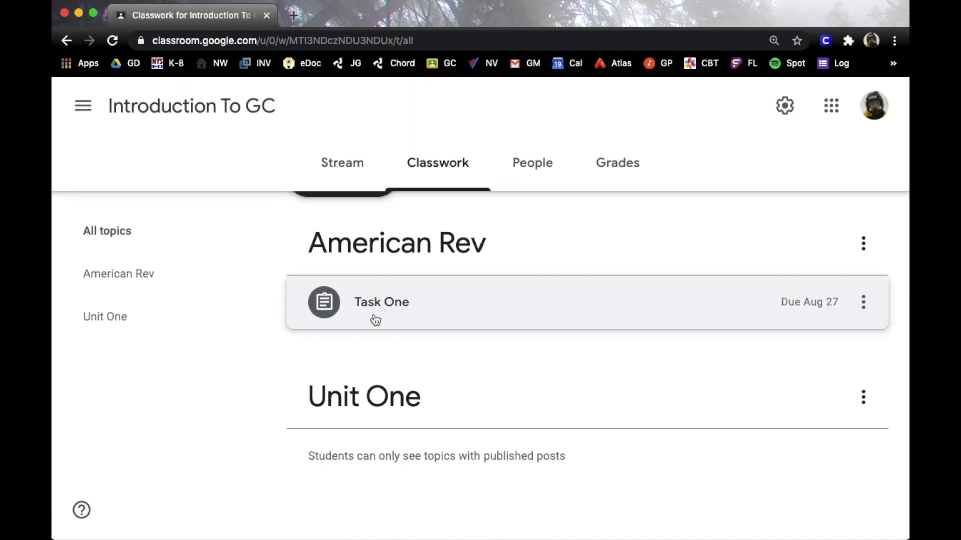
pyautogui.click(862, 302)
pyautogui.click(816, 350)
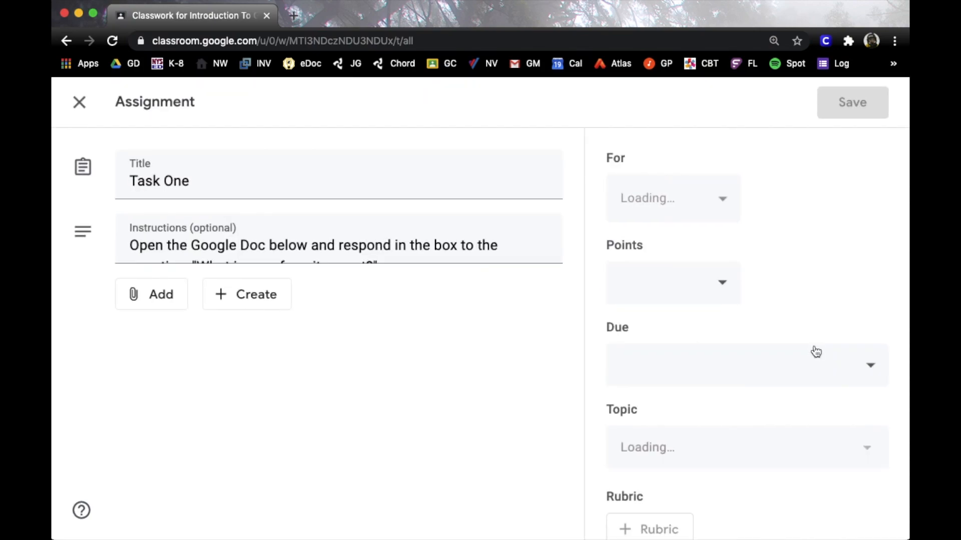
pyautogui.click(869, 453)
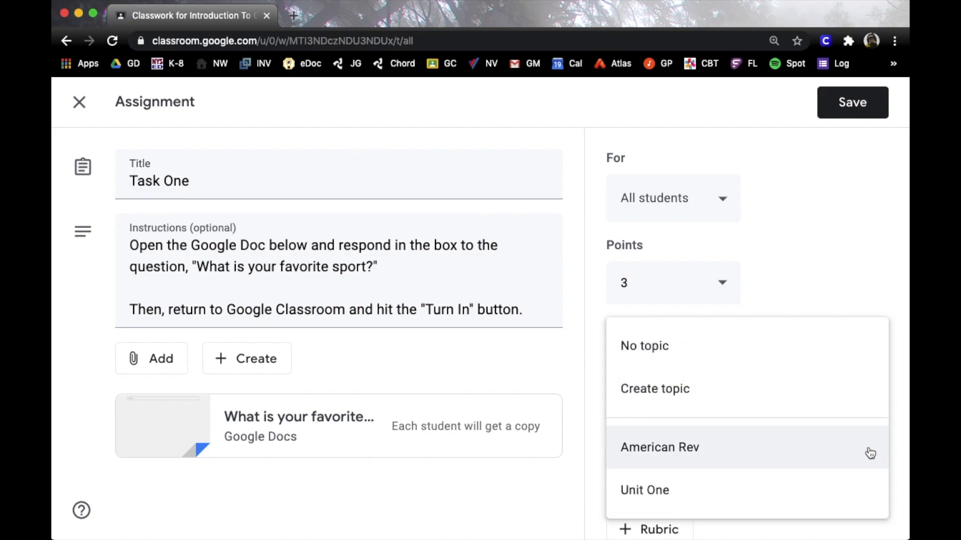
pyautogui.click(764, 364)
pyautogui.click(845, 116)
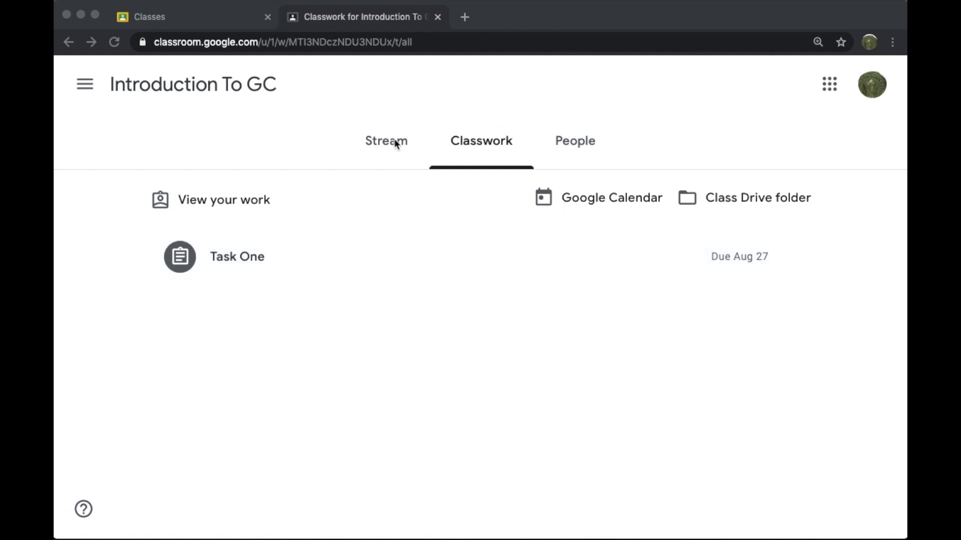
# In the student's window, browse People, then Classwork, and expand Task One's details
pyautogui.click(255, 86)
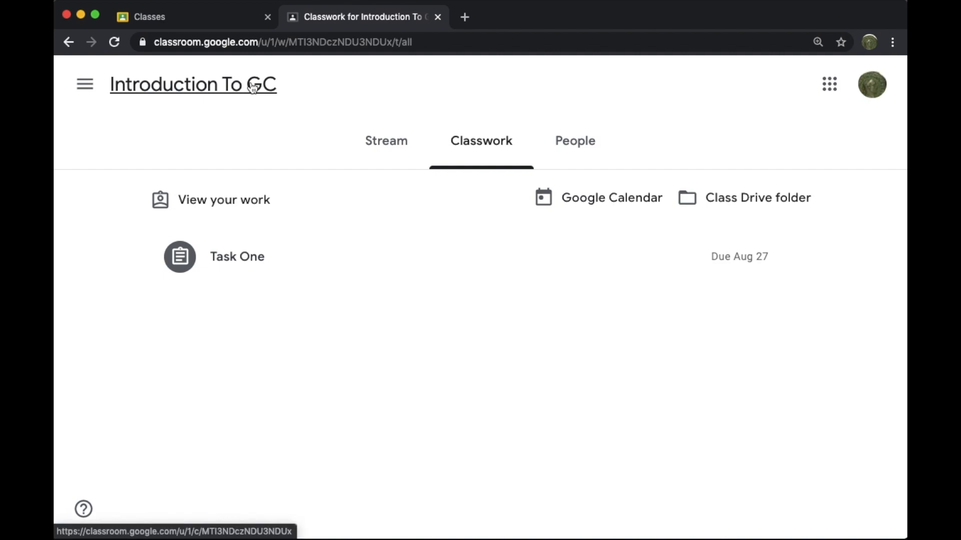
pyautogui.click(253, 86)
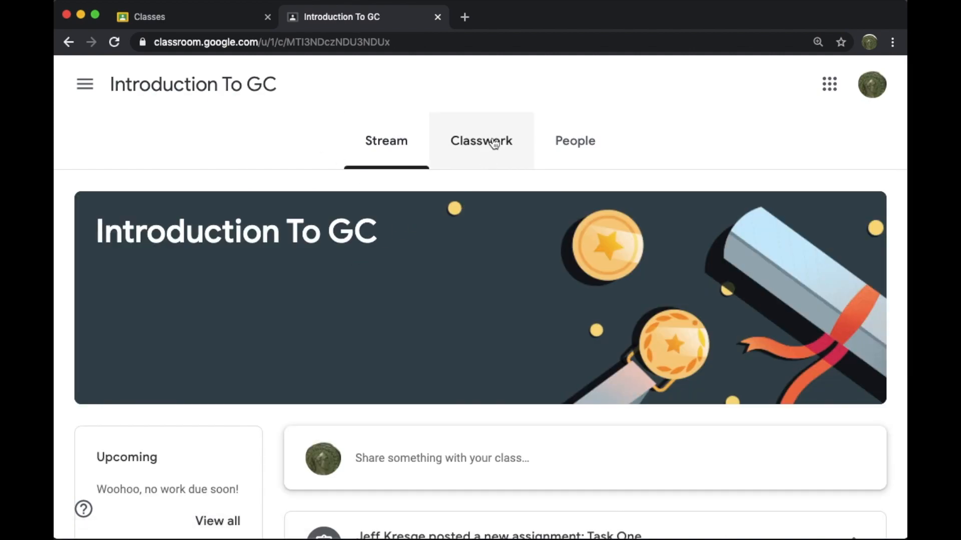
pyautogui.click(584, 145)
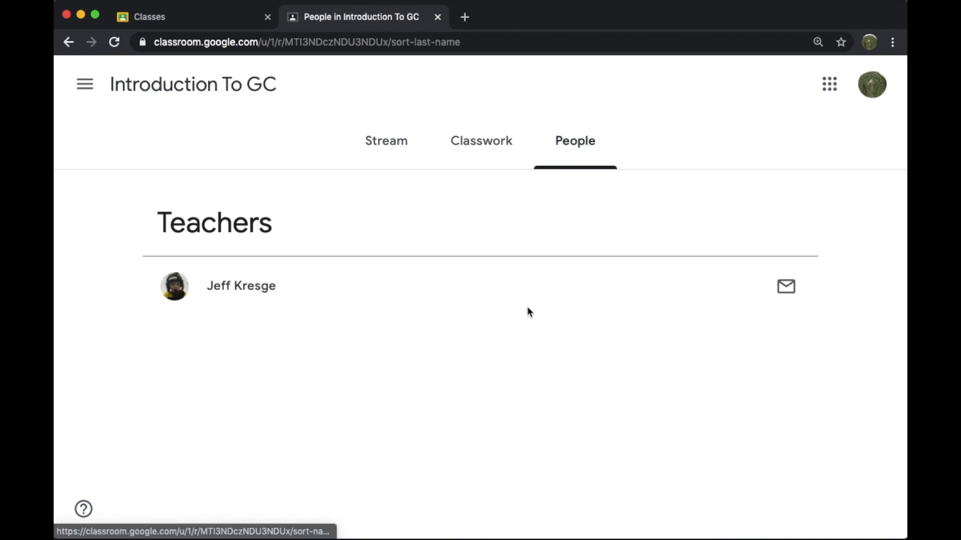
pyautogui.click(491, 155)
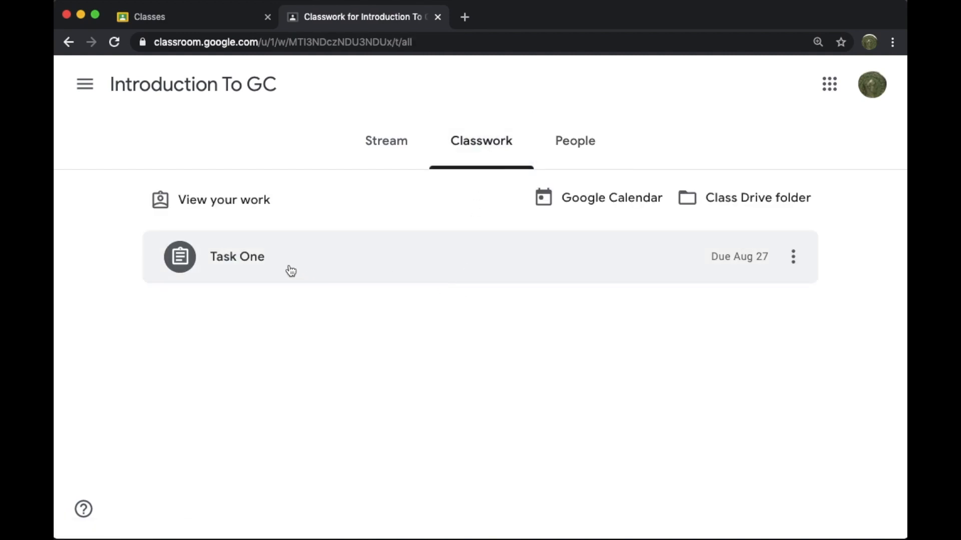
pyautogui.click(262, 257)
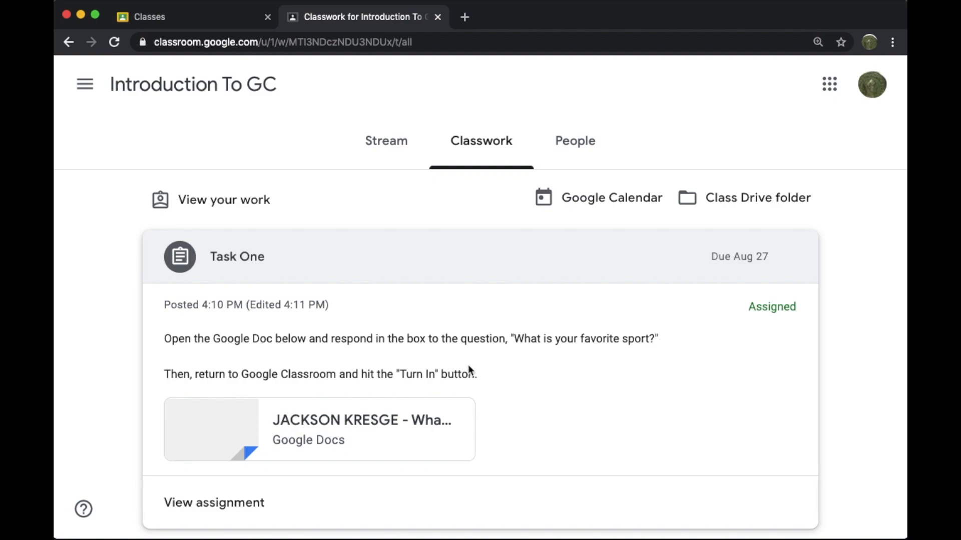
pyautogui.scroll(-1, 538, 380)
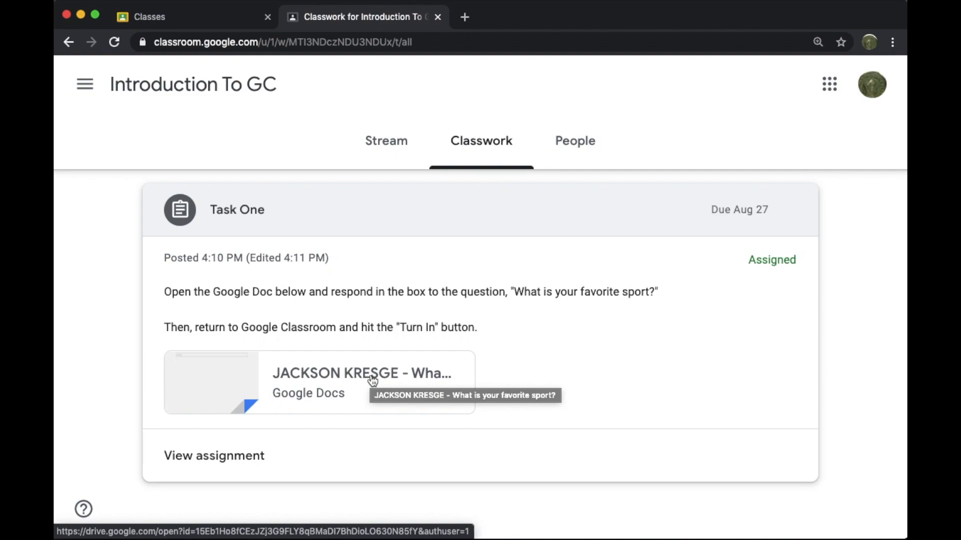
# Open Task One's full assignment page from the student's classwork list
pyautogui.click(251, 458)
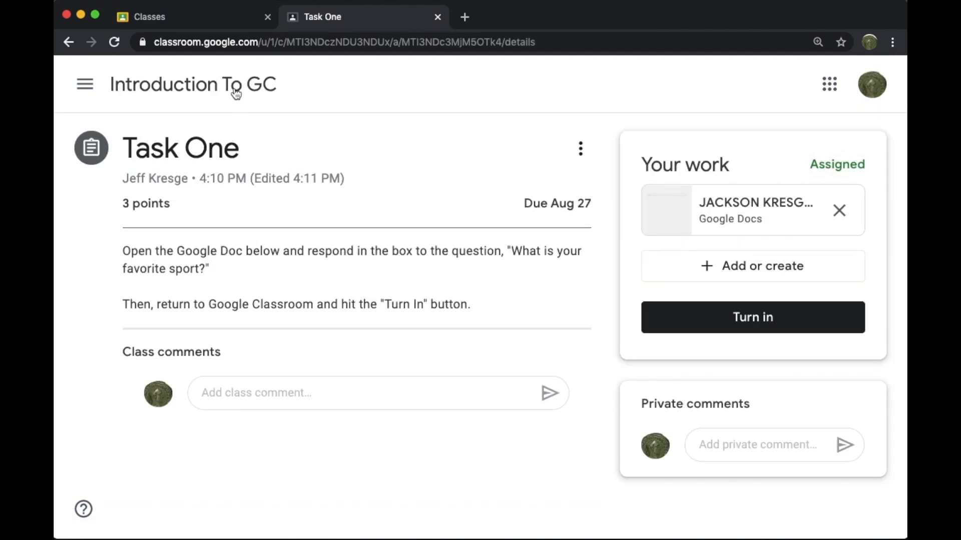
pyautogui.click(235, 94)
pyautogui.click(477, 143)
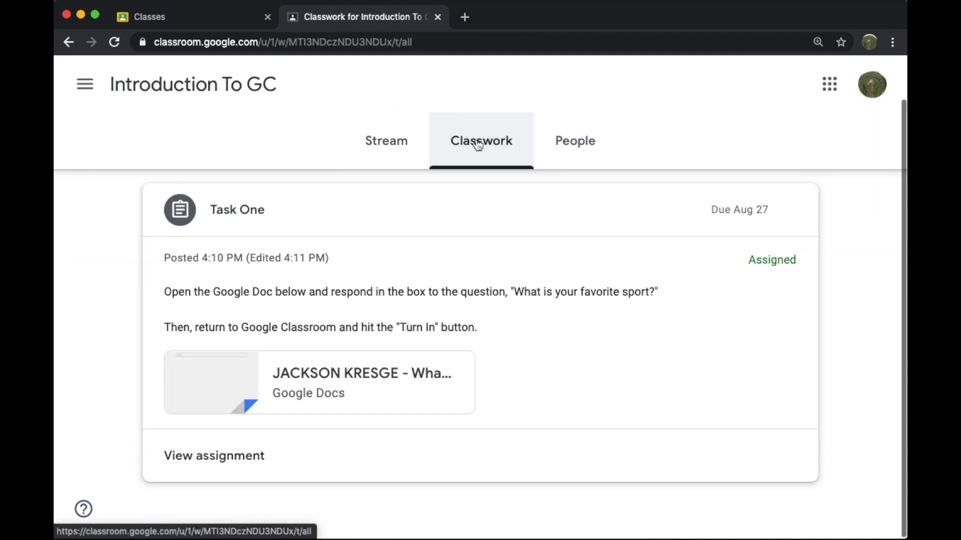
pyautogui.click(234, 459)
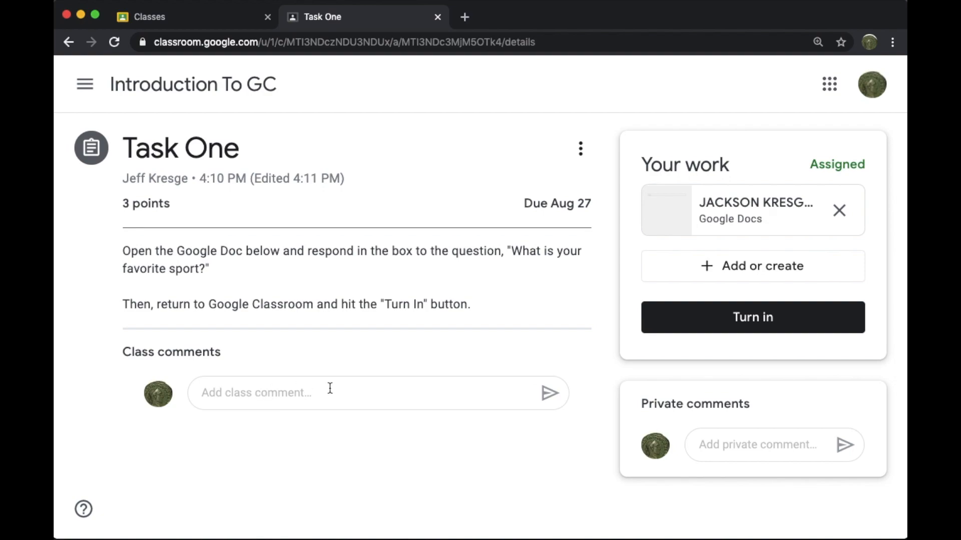
# Open the favorite-sport Google Doc attached in the Your work card
pyautogui.click(213, 394)
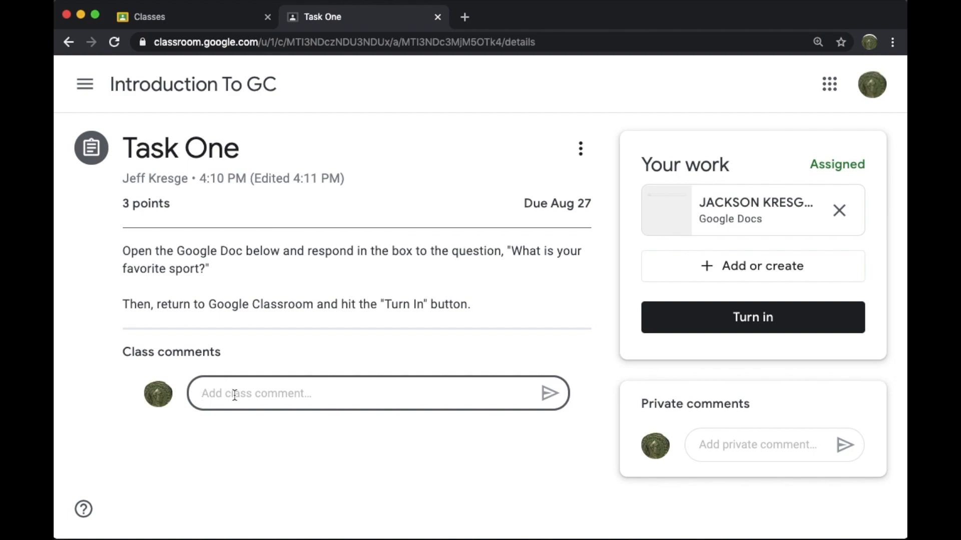
pyautogui.click(304, 340)
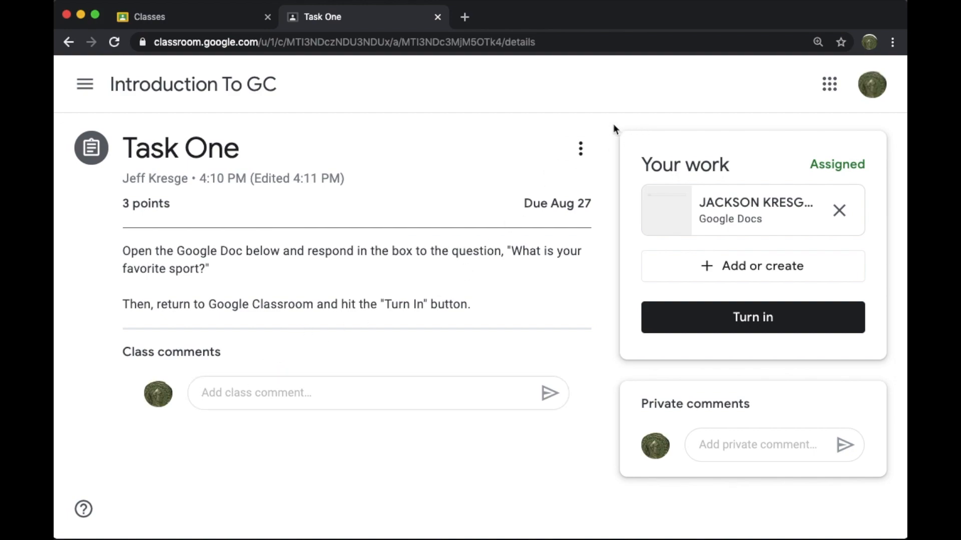
pyautogui.moveTo(608, 121); pyautogui.dragTo(708, 204)
pyautogui.moveTo(754, 141); pyautogui.dragTo(641, 164)
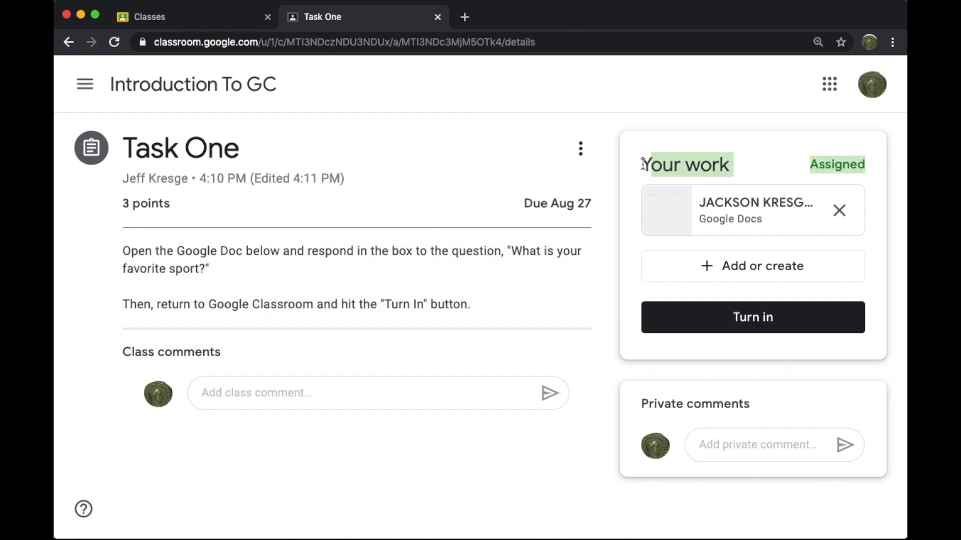
pyautogui.click(641, 163)
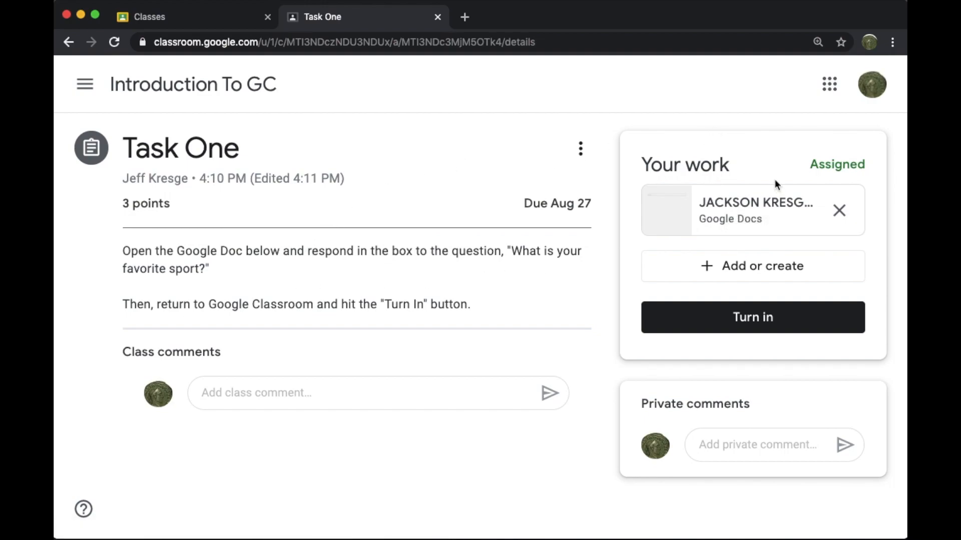
pyautogui.click(744, 208)
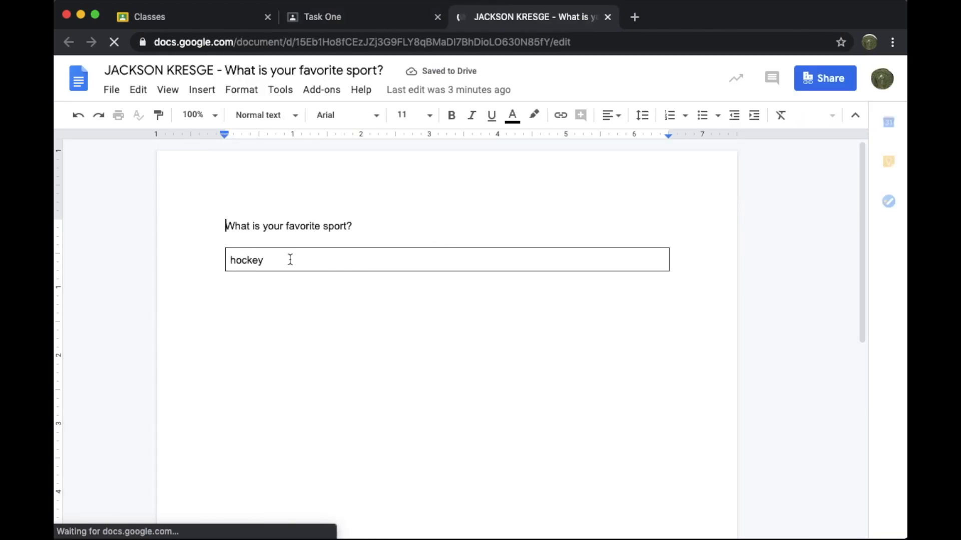
# Replace the answer 'hockey' with 'Ice Hockey!' and go back to Task One
pyautogui.doubleClick(234, 261)
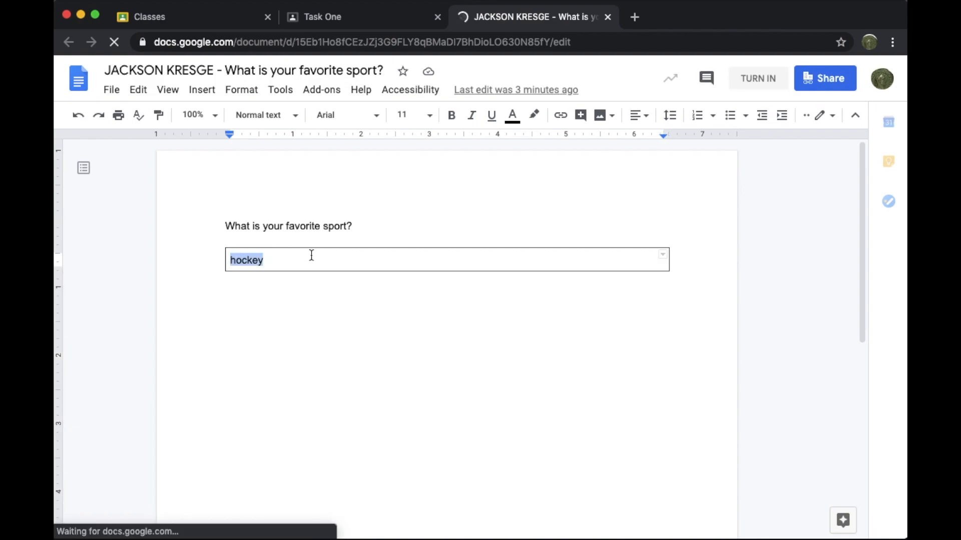
pyautogui.write('lce ')
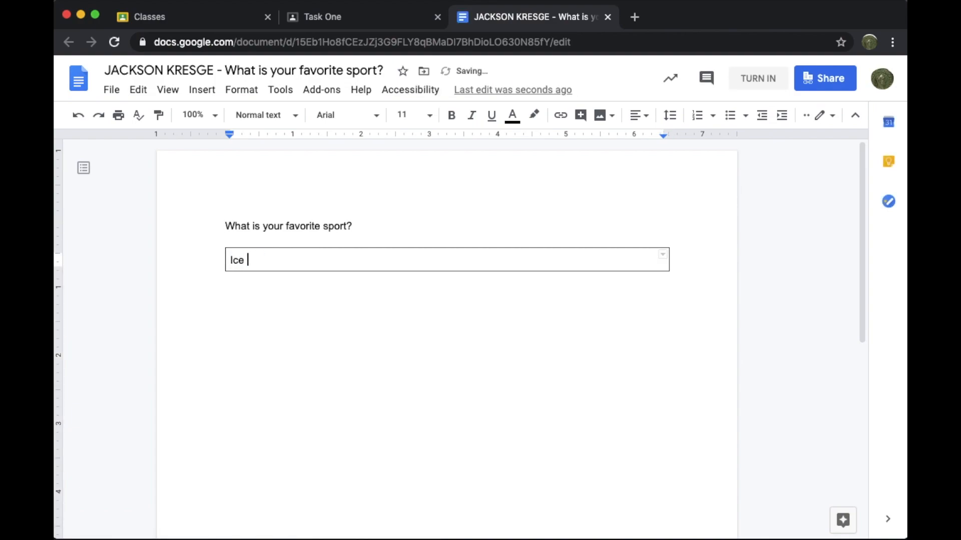
pyautogui.write('Hockey!')
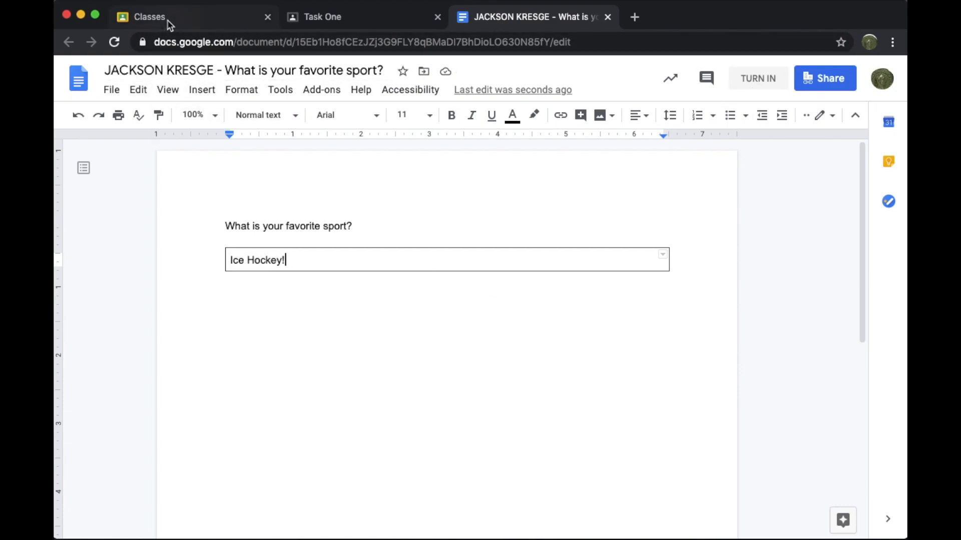
pyautogui.click(310, 16)
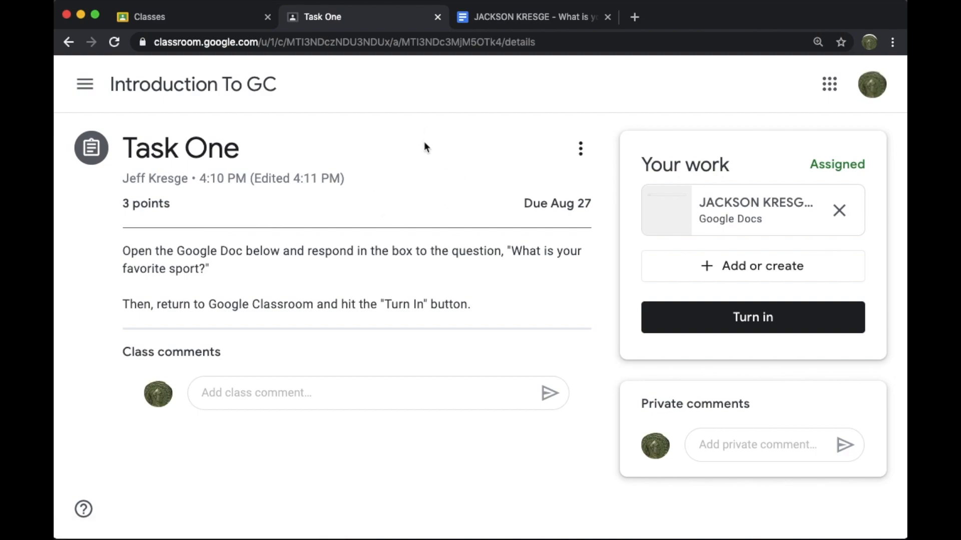
# Check the attached doc, then turn in Task One and confirm the submission
pyautogui.click(720, 202)
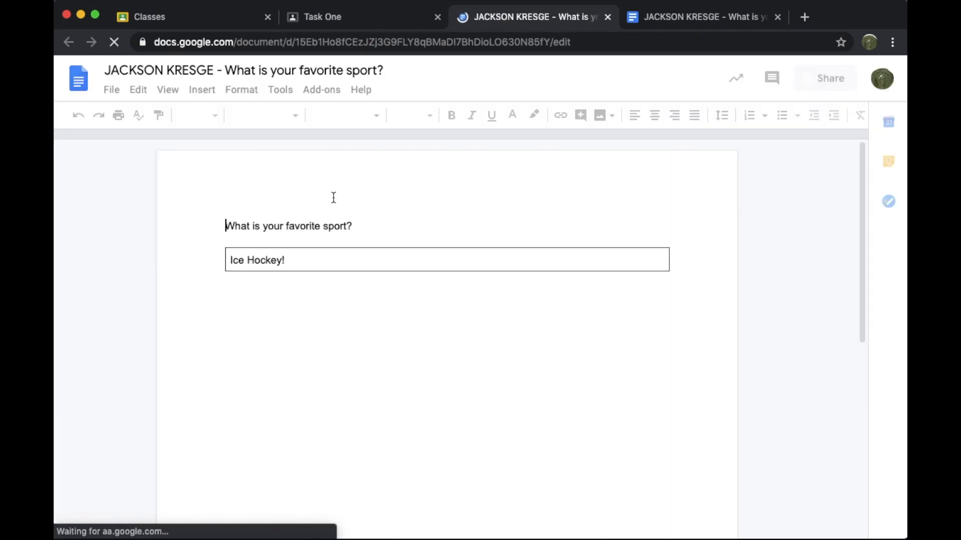
pyautogui.click(362, 15)
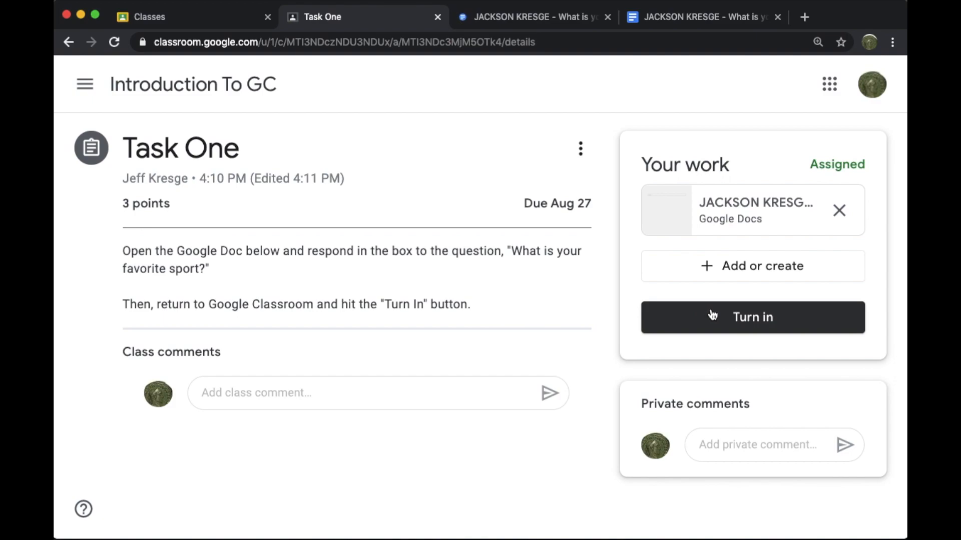
pyautogui.click(747, 319)
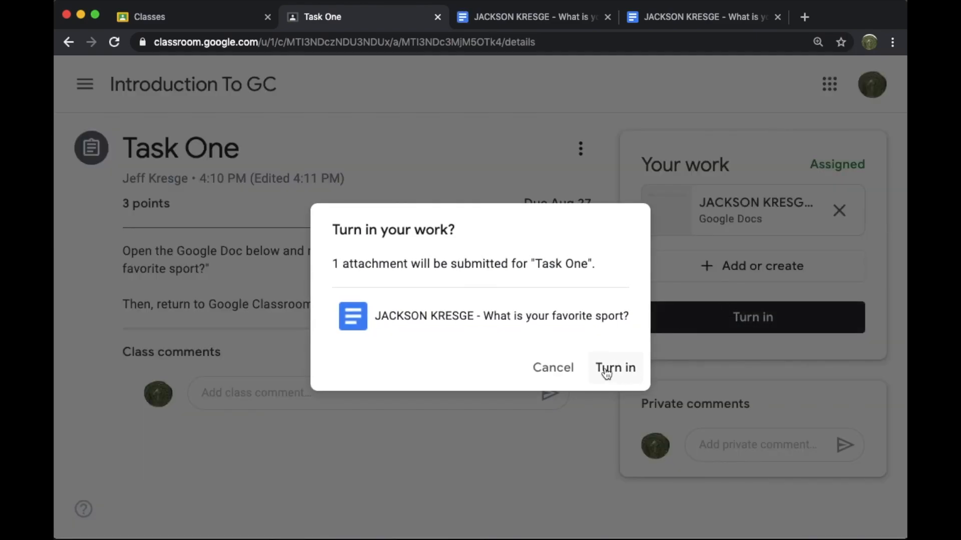
pyautogui.click(606, 369)
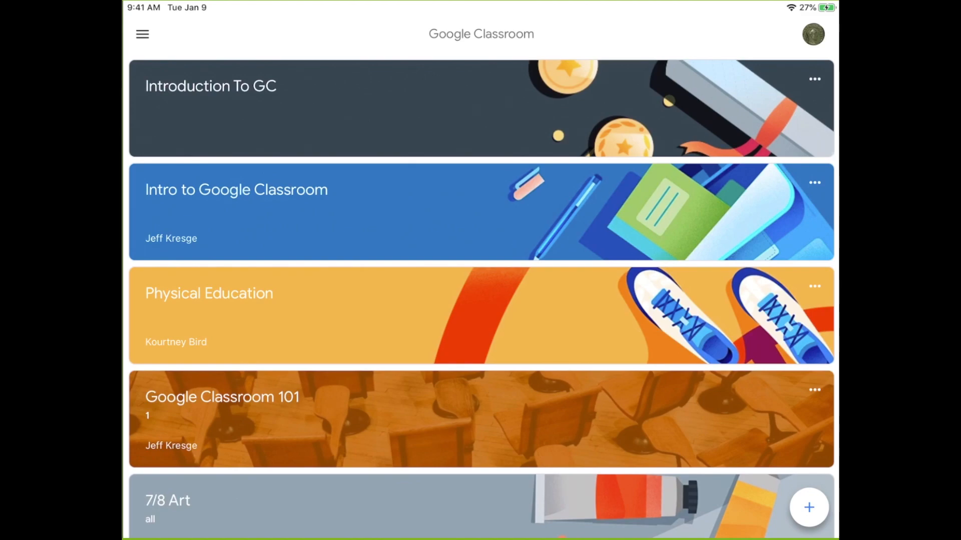
# On the tablet, go to Introduction To GC's Classwork and open Task One
pyautogui.click(480, 108)
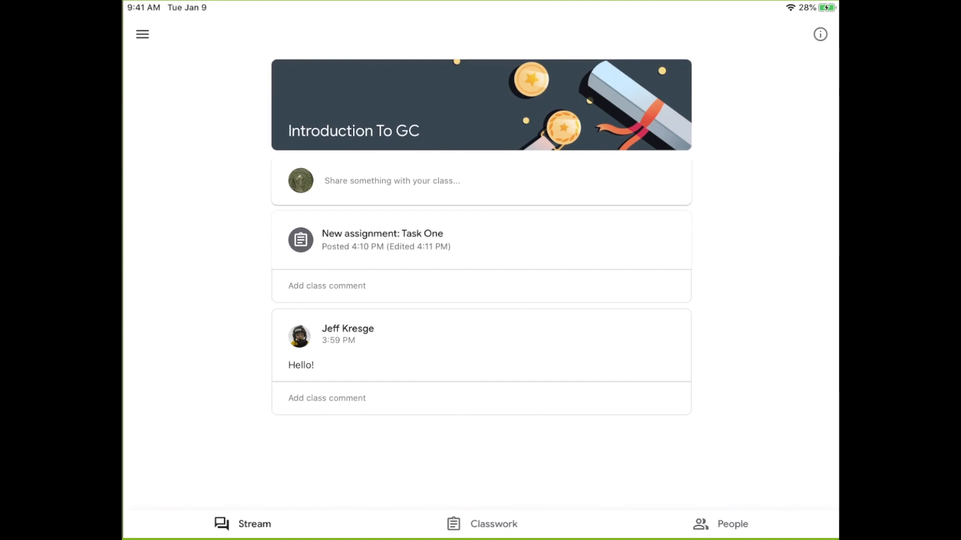
pyautogui.click(482, 524)
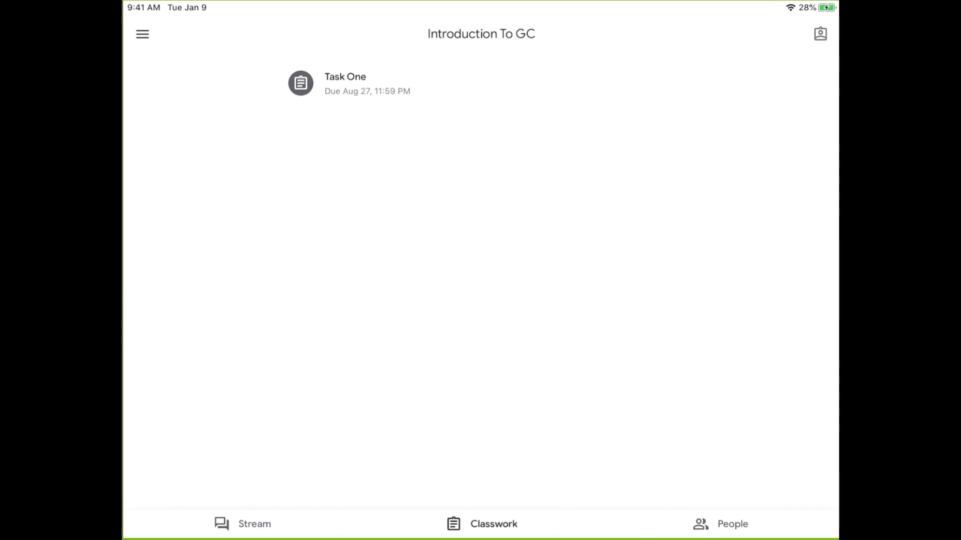
pyautogui.click(346, 83)
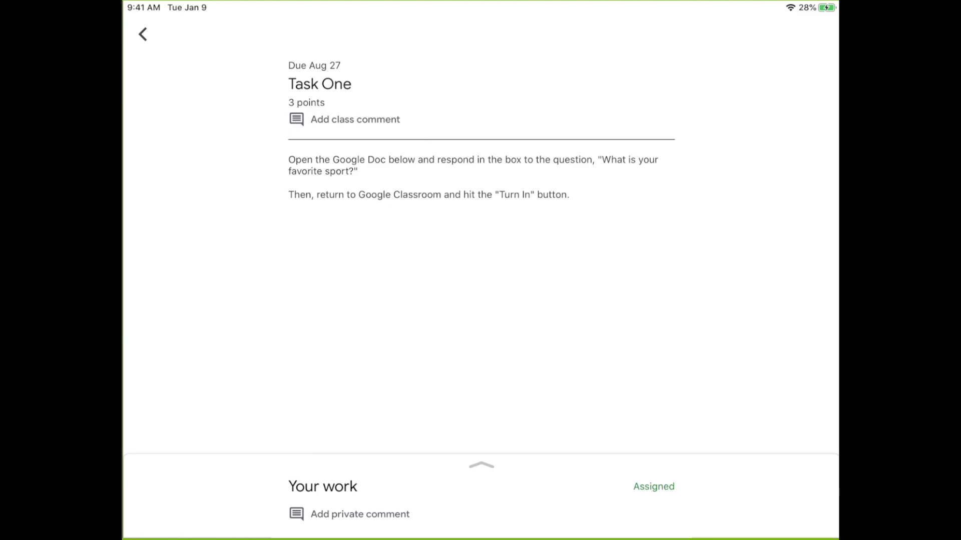
# Expand Your work and open the favorite-sport doc in the Google Docs app
pyautogui.click(481, 466)
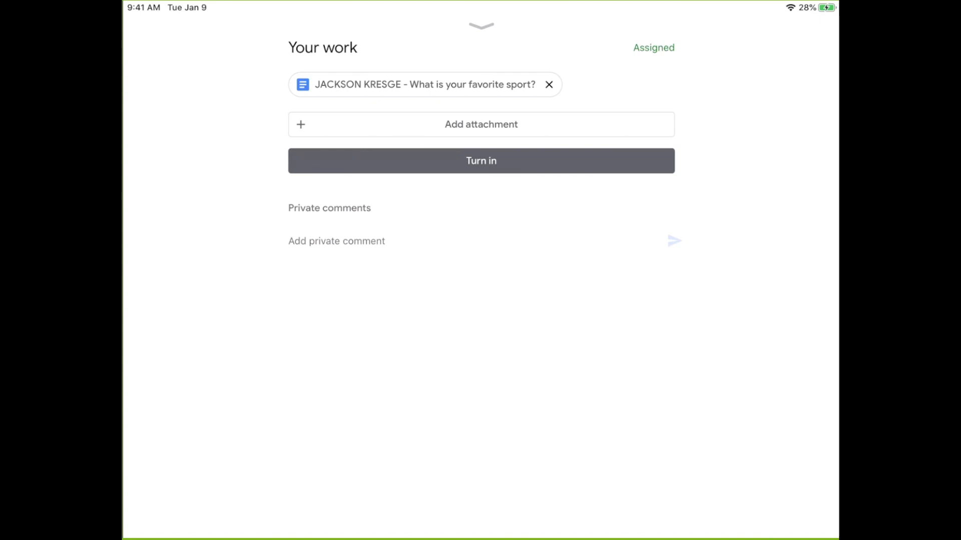
pyautogui.click(425, 85)
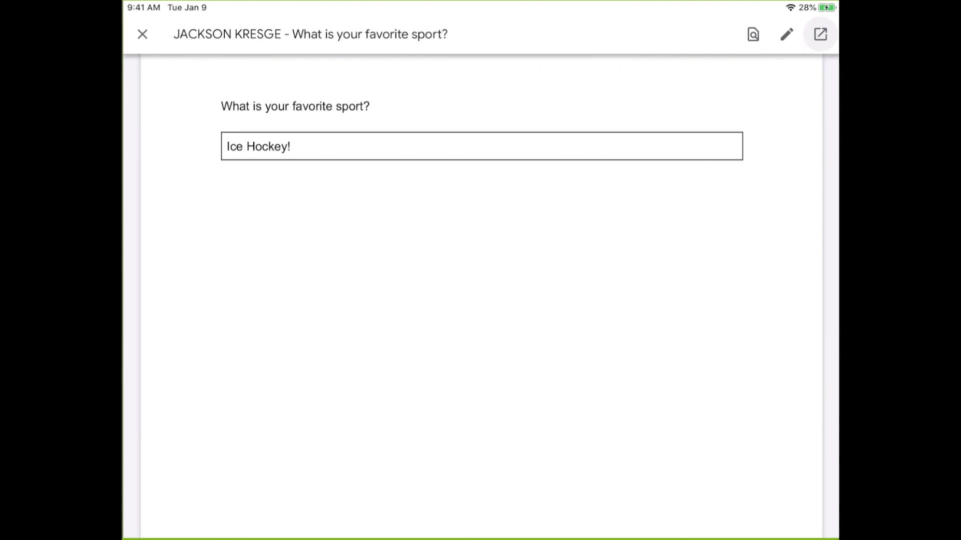
pyautogui.click(820, 34)
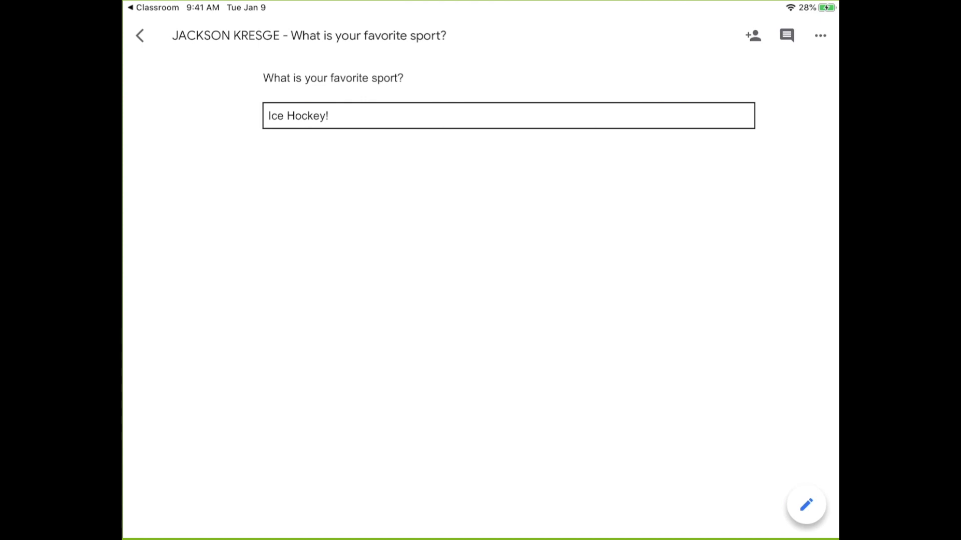
# Change the doc's answer from 'Ice Hockey!' to 'Golf!' and go back to Classroom
pyautogui.click(806, 504)
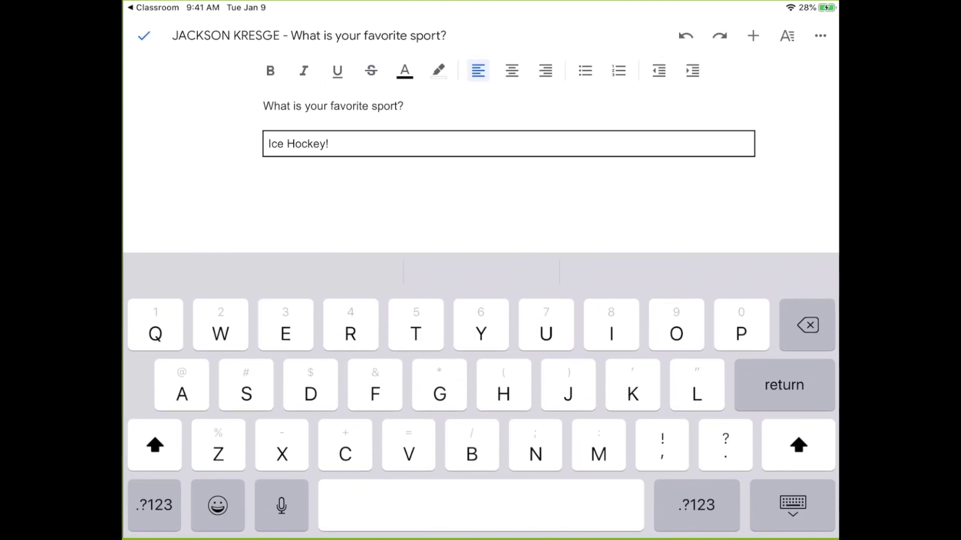
pyautogui.click(330, 144)
pyautogui.click(331, 143)
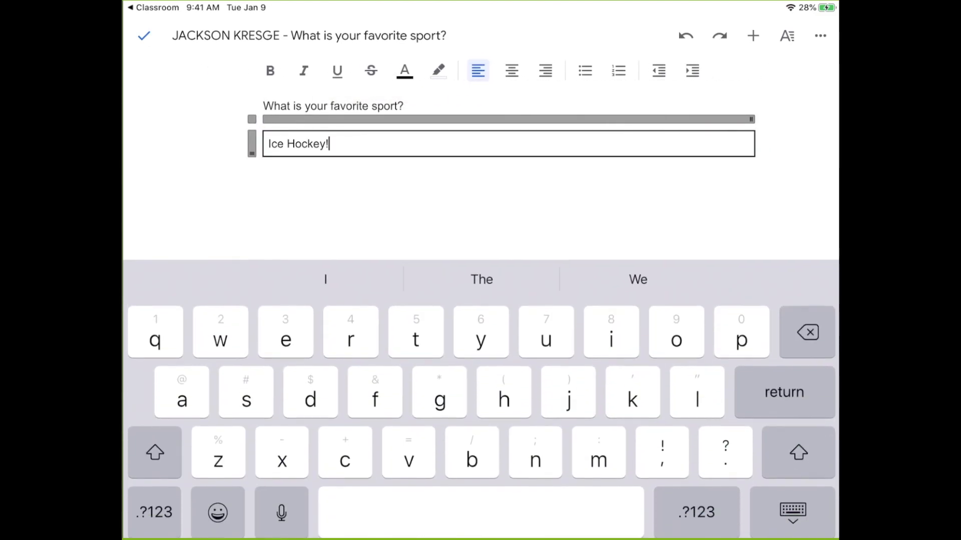
pyautogui.press('BackSpace')
pyautogui.press('BackSpace')
pyautogui.press('BackSpace')
pyautogui.press('BackSpace')
pyautogui.press('BackSpace')
pyautogui.press('BackSpace')
pyautogui.press('BackSpace')
pyautogui.press('BackSpace')
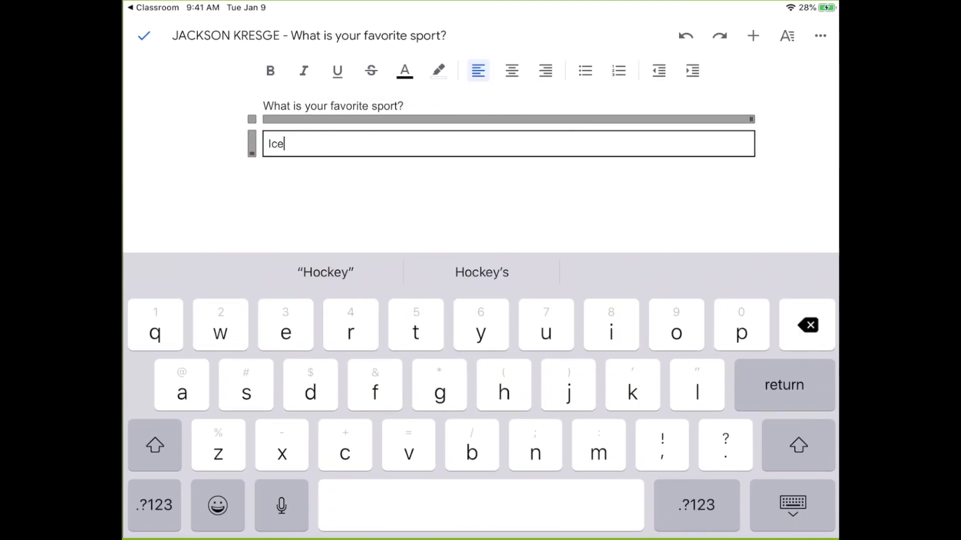
pyautogui.press('BackSpace')
pyautogui.press('BackSpace')
pyautogui.press('BackSpace')
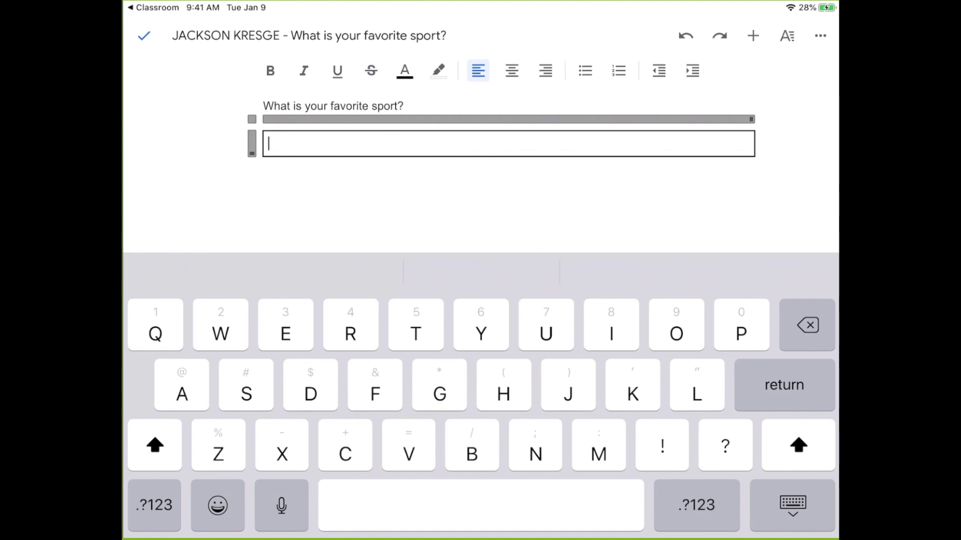
pyautogui.write('Golf')
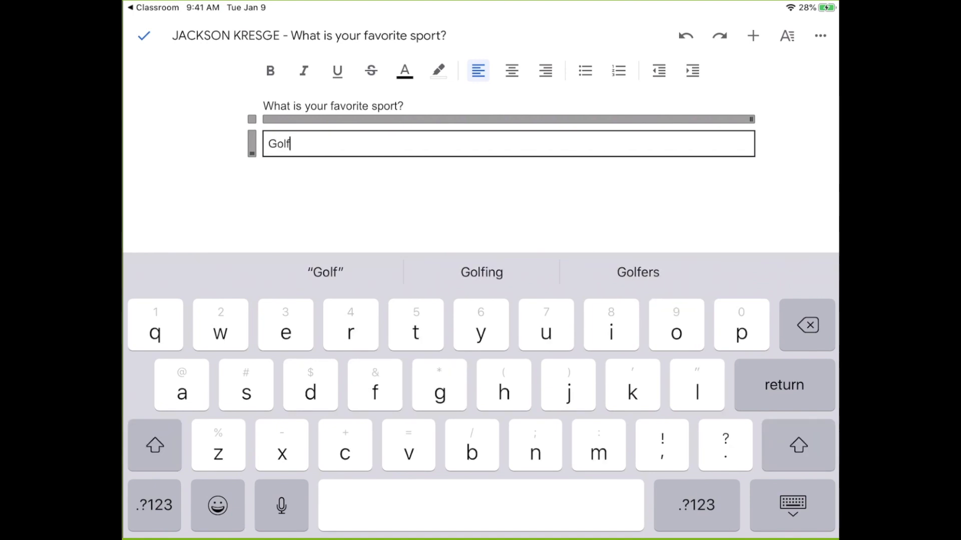
pyautogui.write('!')
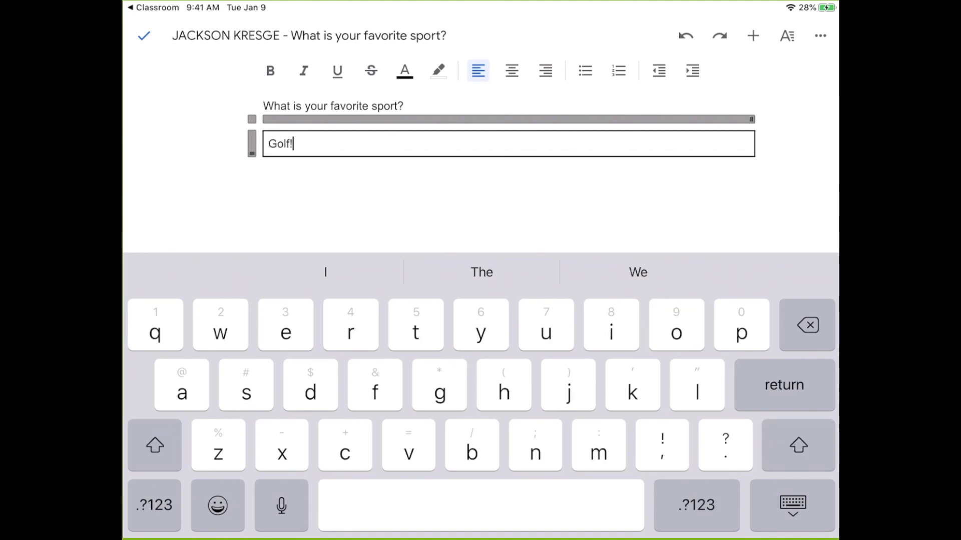
pyautogui.click(793, 506)
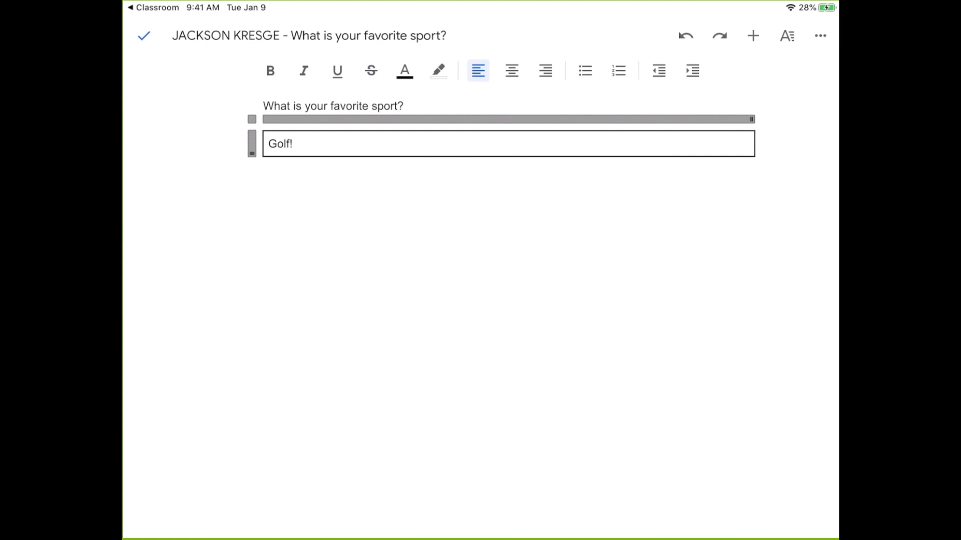
pyautogui.click(154, 7)
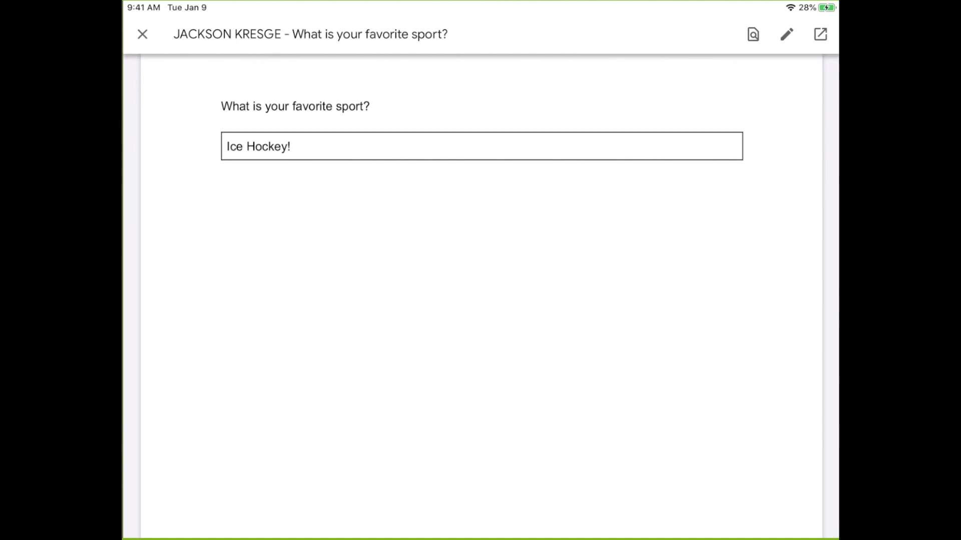
# Turn in the Task One work
pyautogui.click(142, 34)
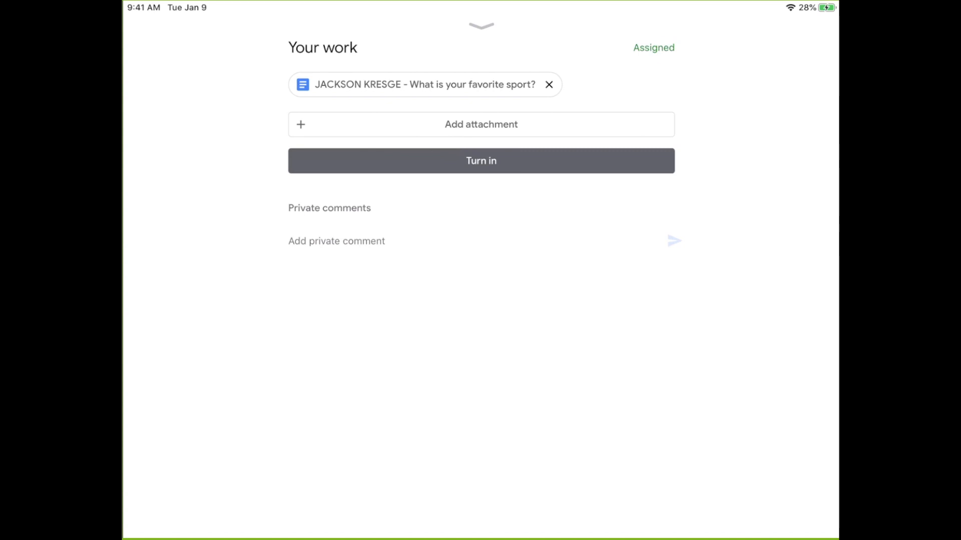
pyautogui.click(466, 160)
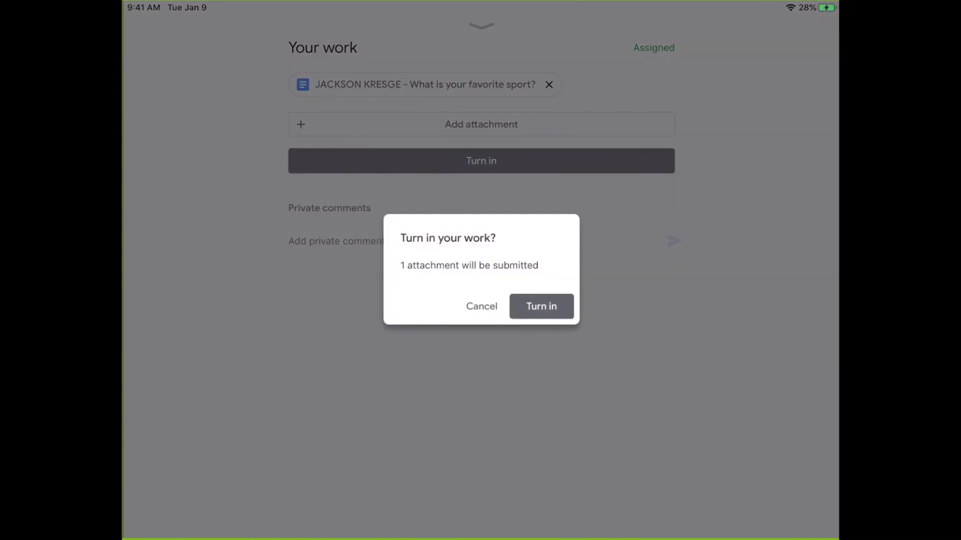
pyautogui.click(541, 306)
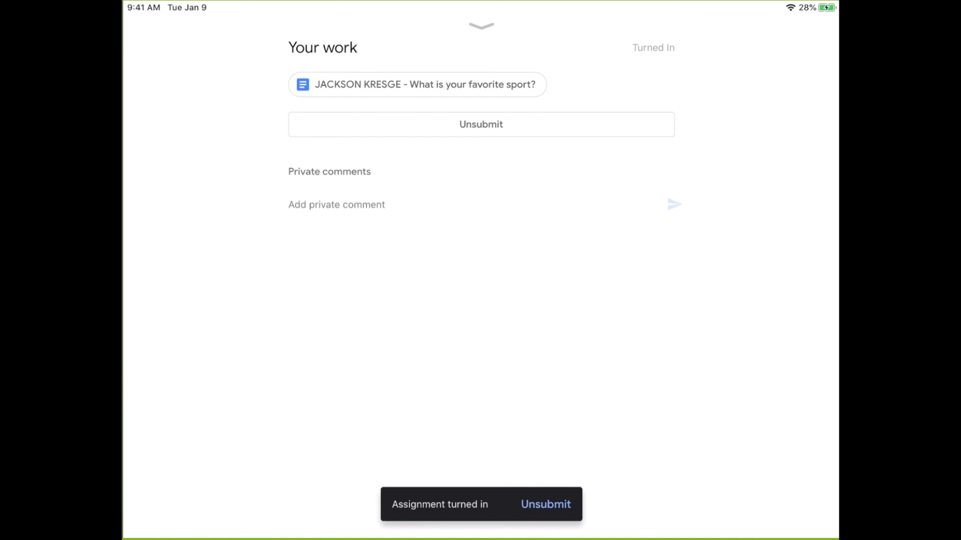
# Reopen Task One and check that its submitted work shows Turned in
pyautogui.click(482, 26)
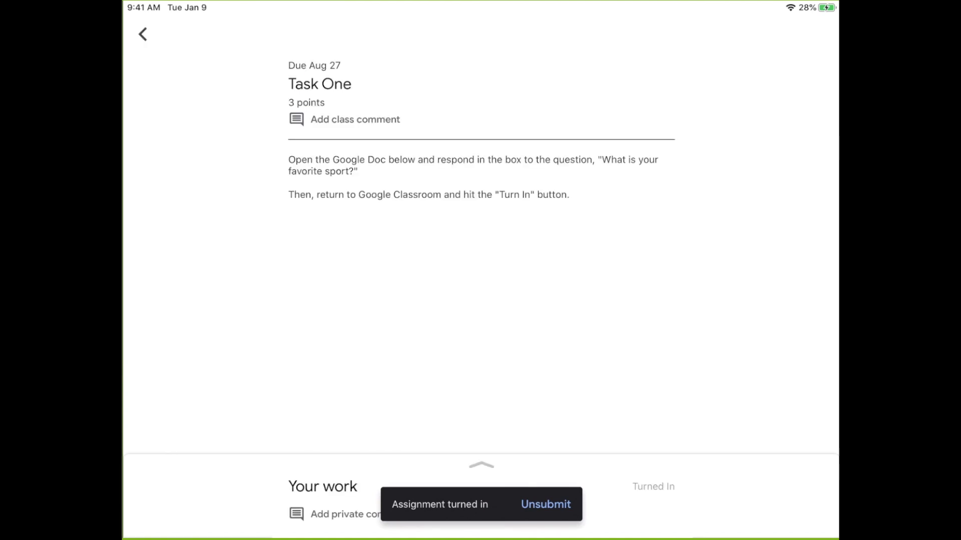
pyautogui.click(143, 34)
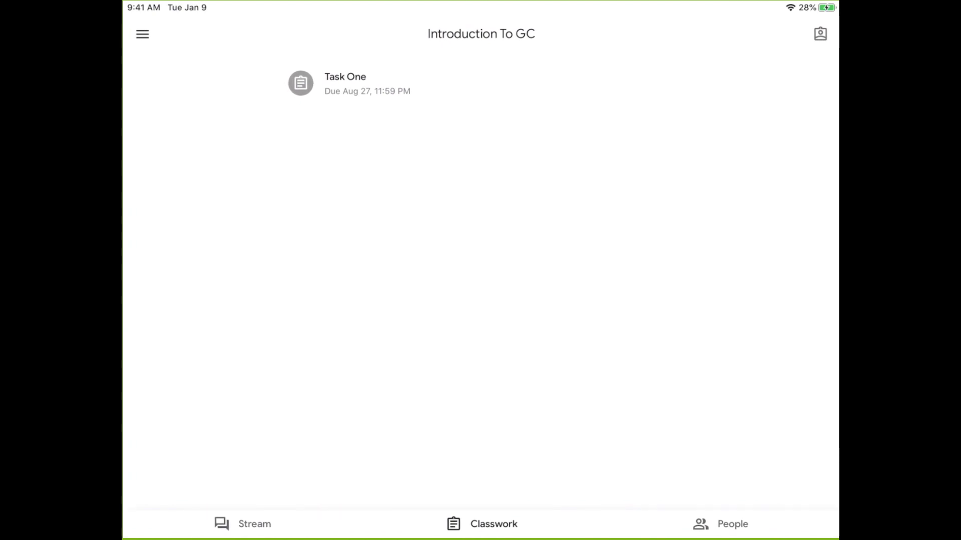
pyautogui.click(345, 83)
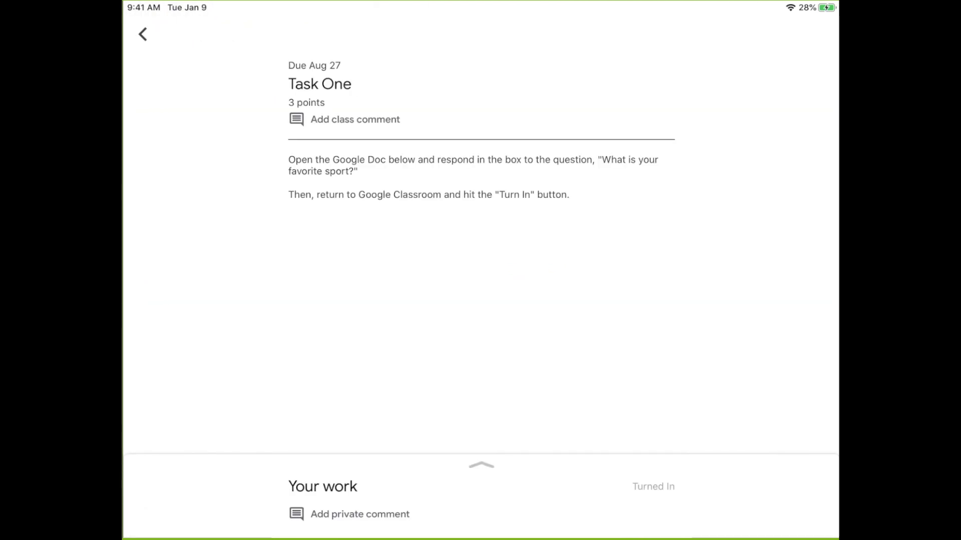
pyautogui.click(481, 466)
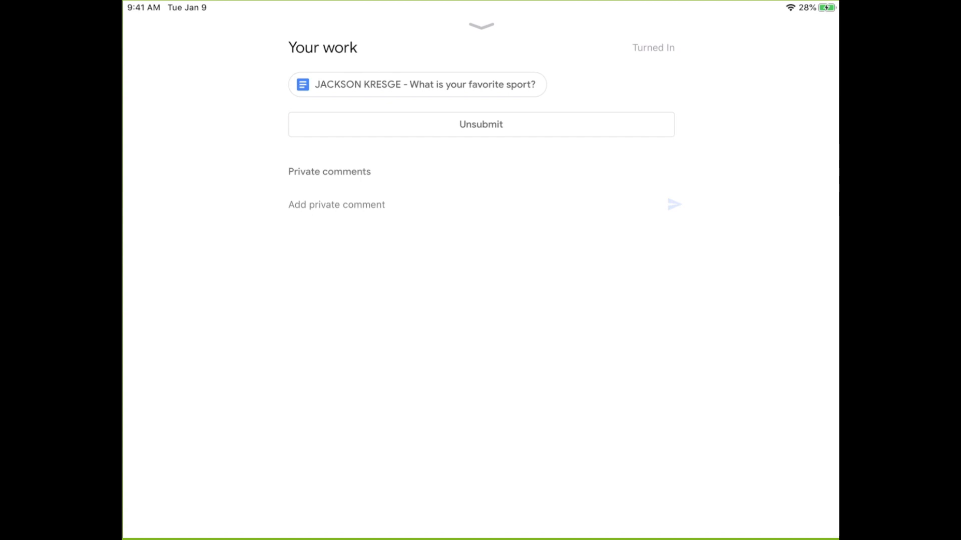
pyautogui.click(482, 26)
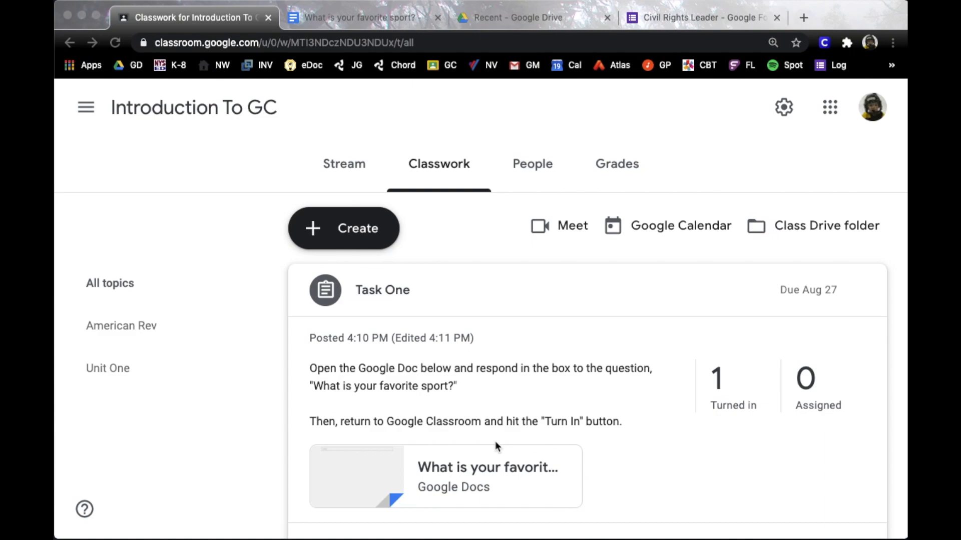
# Open the student's Task One submission and its attached doc in the grading tool
pyautogui.scroll(-3, 503, 383)
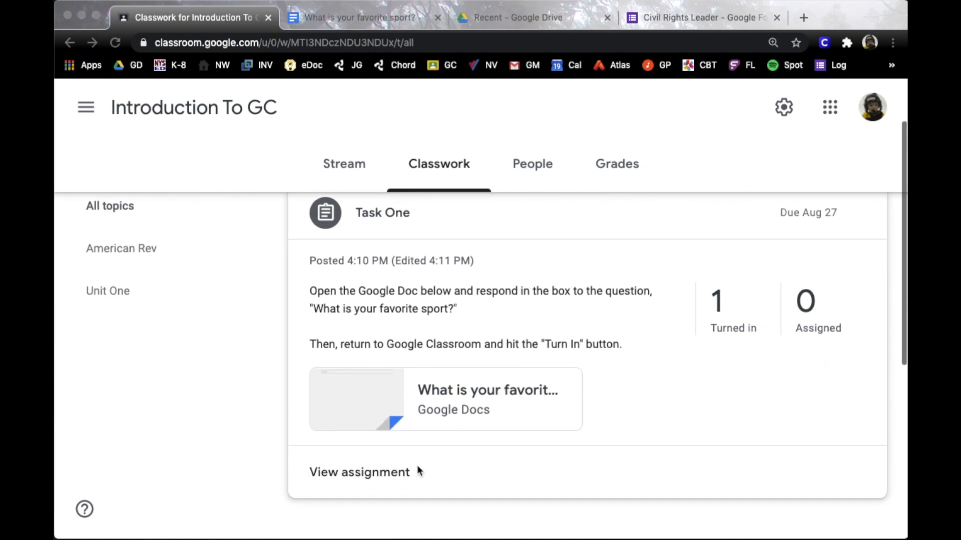
pyautogui.click(385, 471)
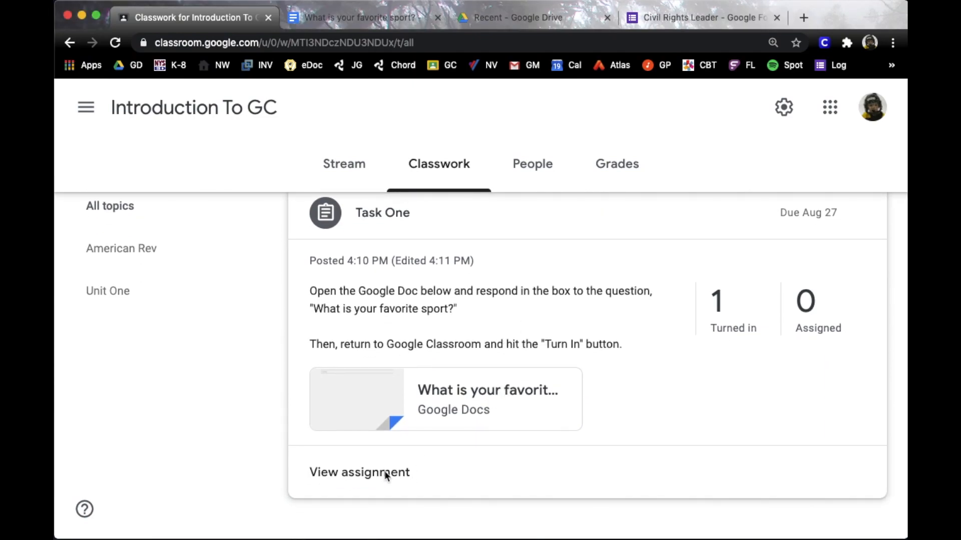
pyautogui.click(384, 471)
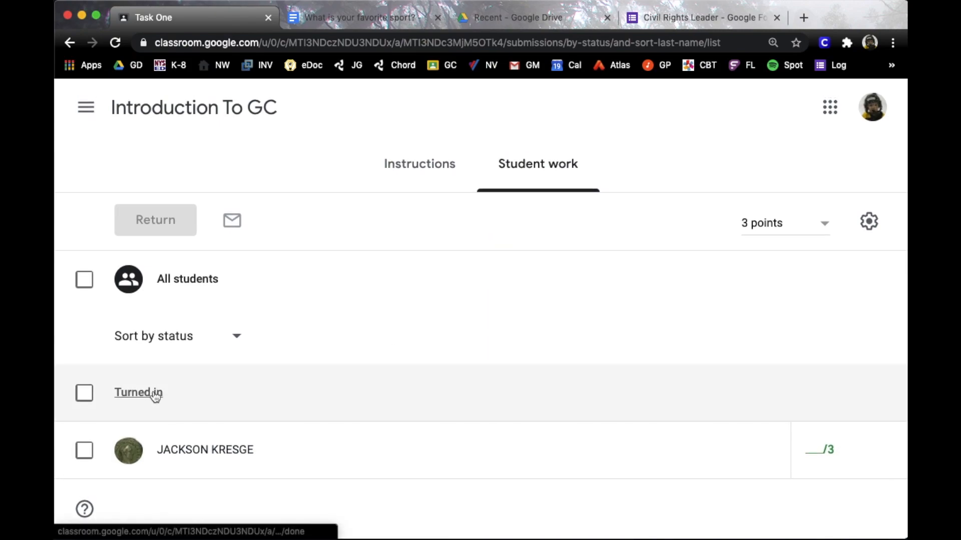
pyautogui.click(190, 452)
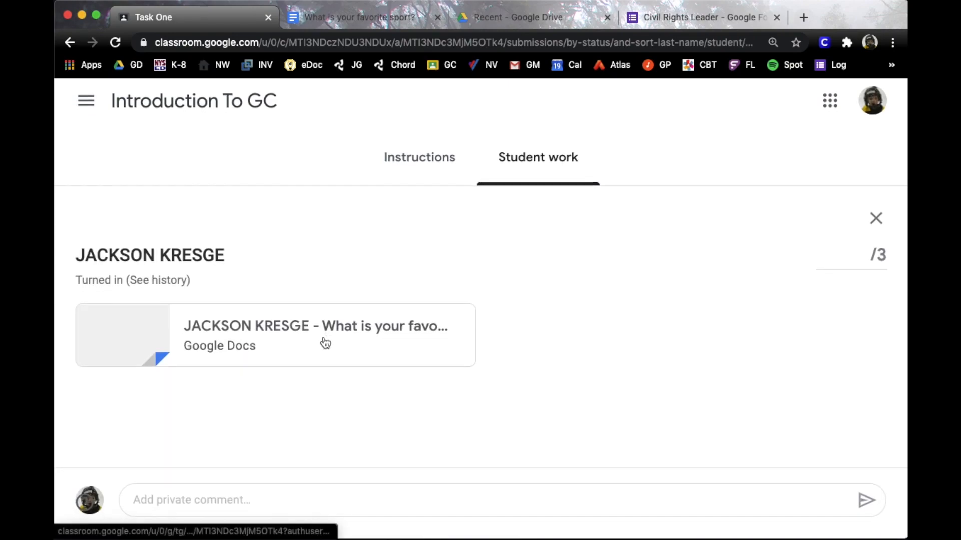
pyautogui.click(403, 335)
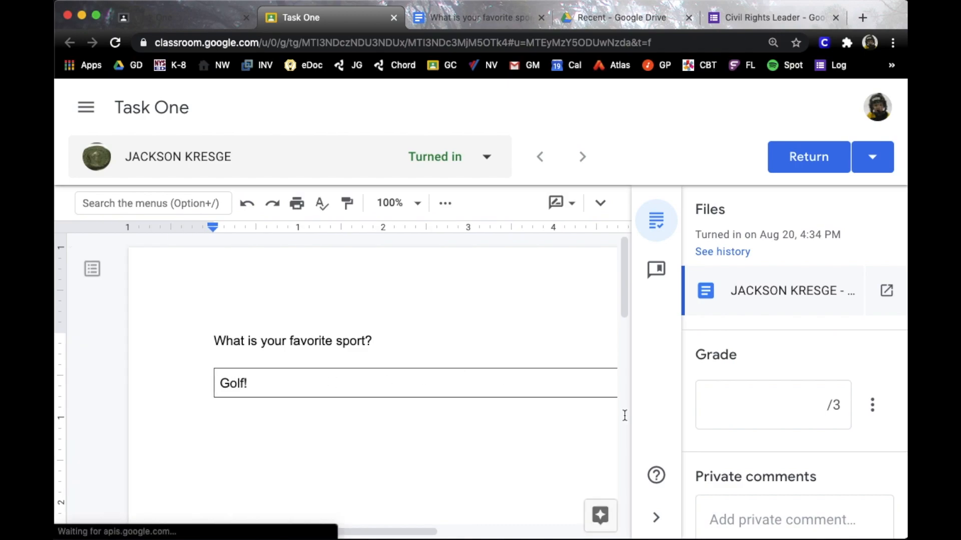
# Grade Task One 0 out of 3, post the private comment 'Don't Lie!', and return it
pyautogui.click(779, 404)
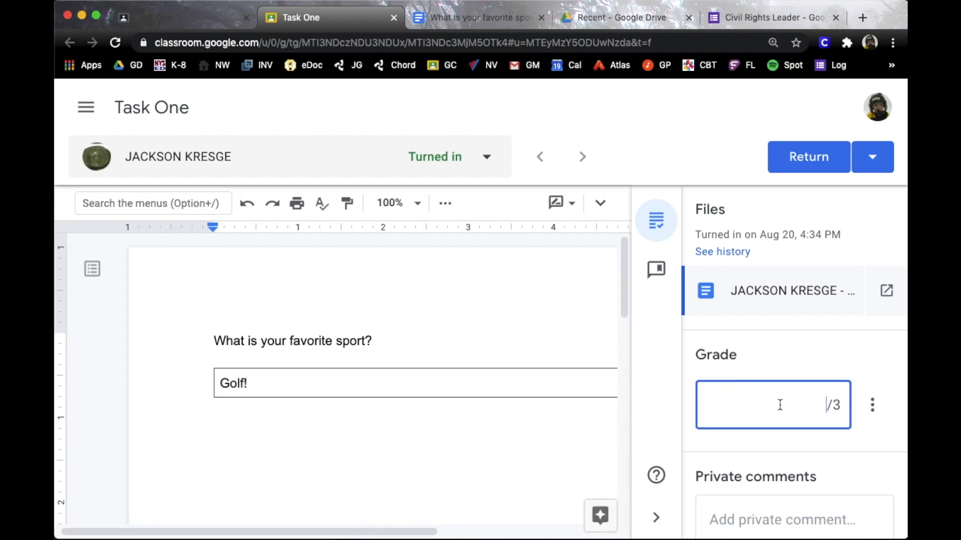
pyautogui.write('0')
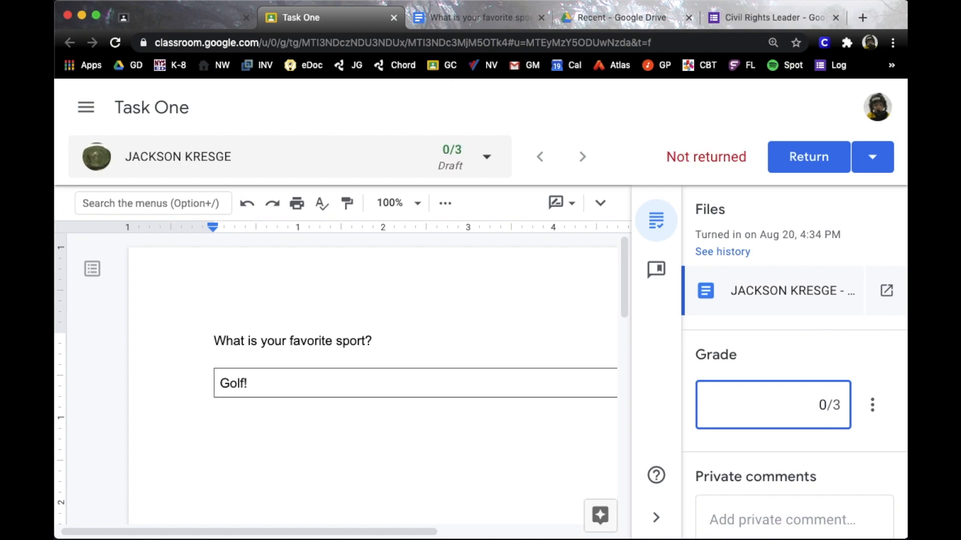
pyautogui.click(792, 514)
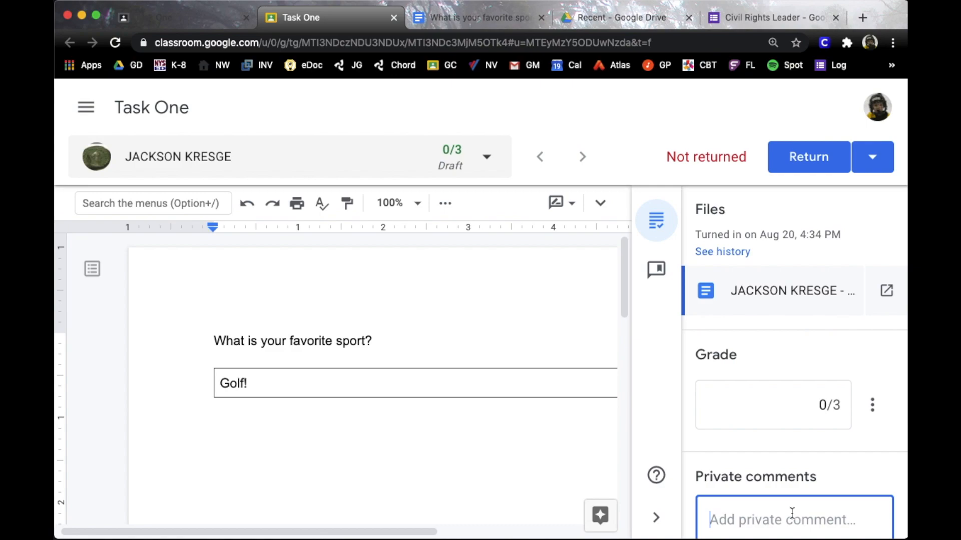
pyautogui.write("Don't Lie!")
pyautogui.scroll(-2, 802, 481)
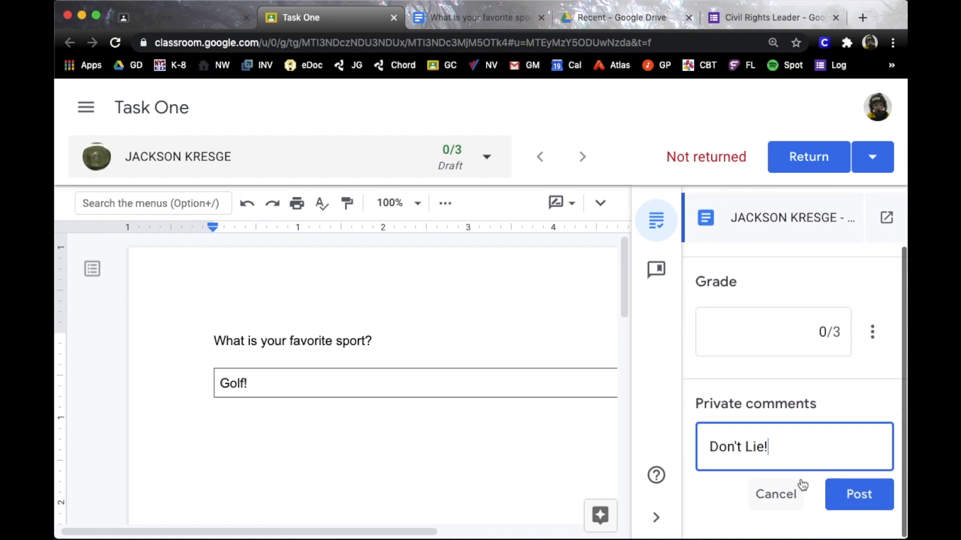
pyautogui.click(841, 493)
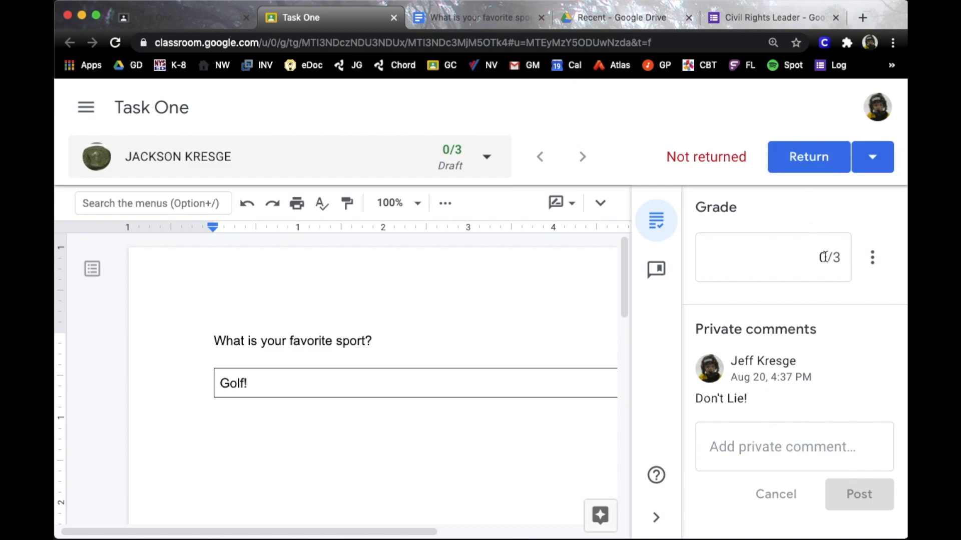
pyautogui.click(810, 166)
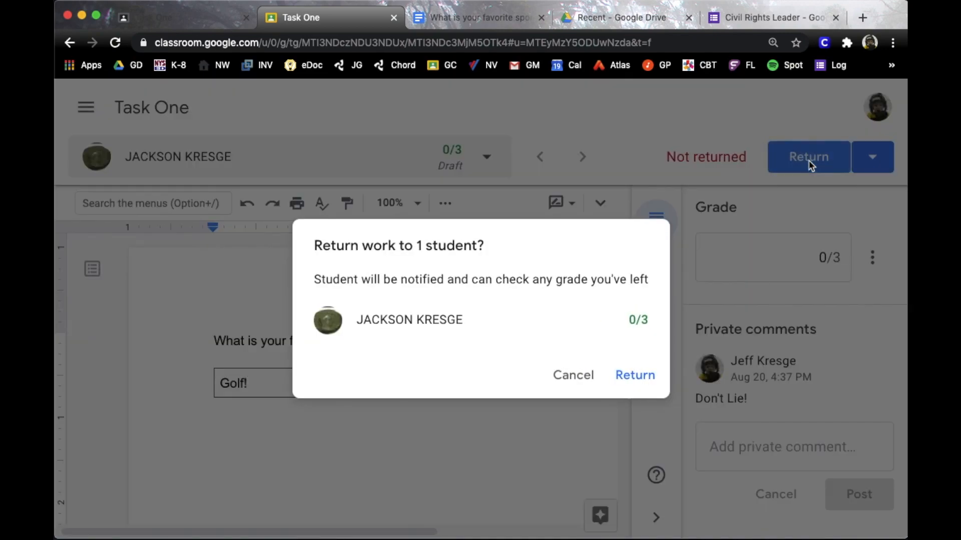
pyautogui.click(634, 375)
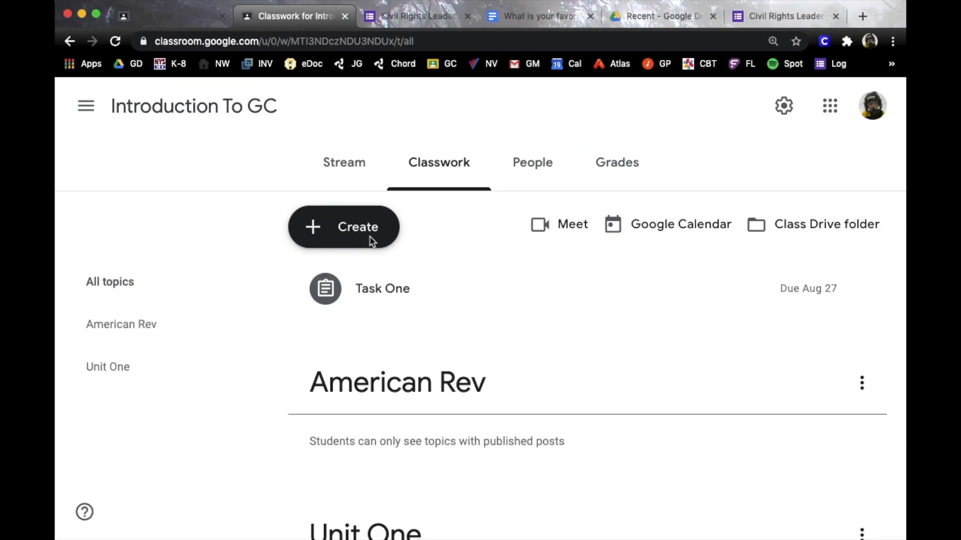
# Create a quiz assignment titled 'Best Sport' with instructions 'Answer the question in form below.'
pyautogui.click(372, 241)
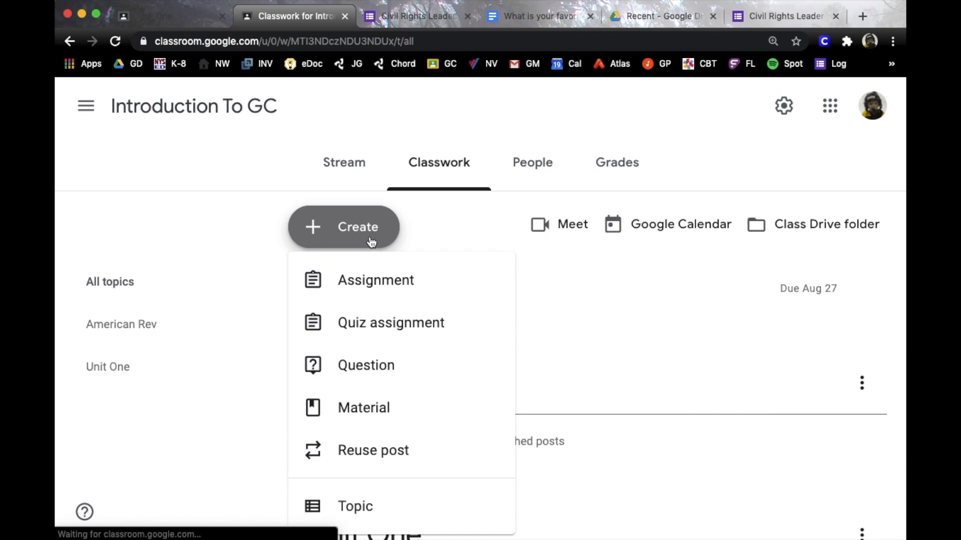
pyautogui.click(372, 326)
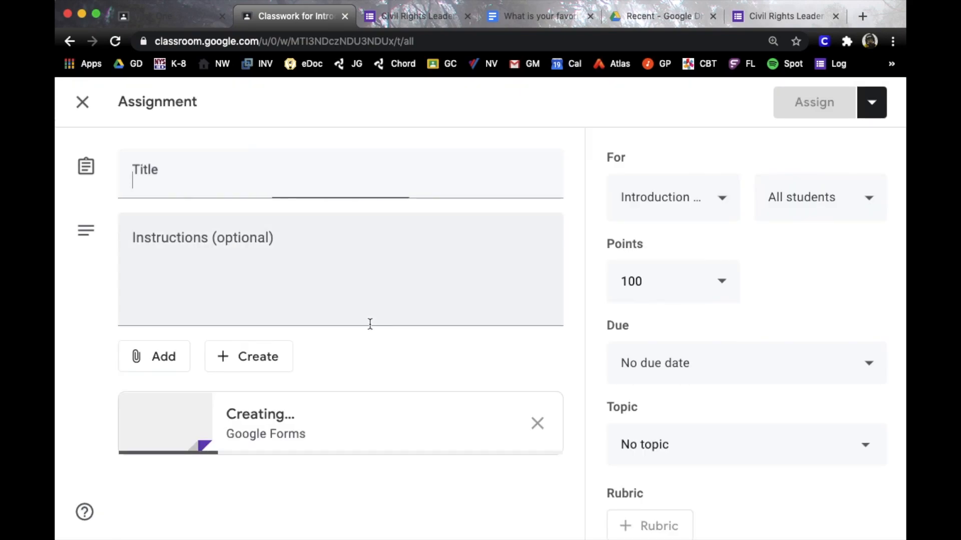
pyautogui.click(214, 173)
pyautogui.write('Best Sport')
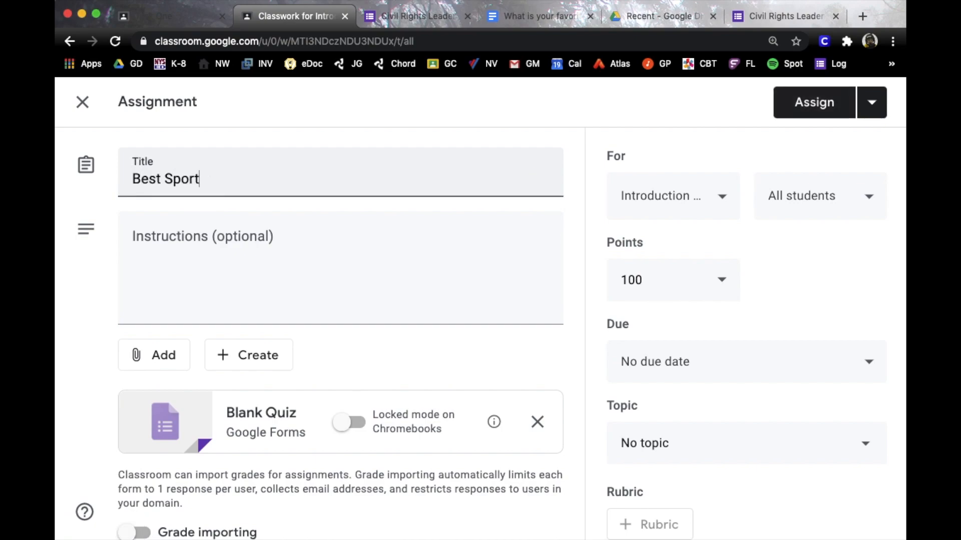
pyautogui.click(169, 253)
pyautogui.write('Ans')
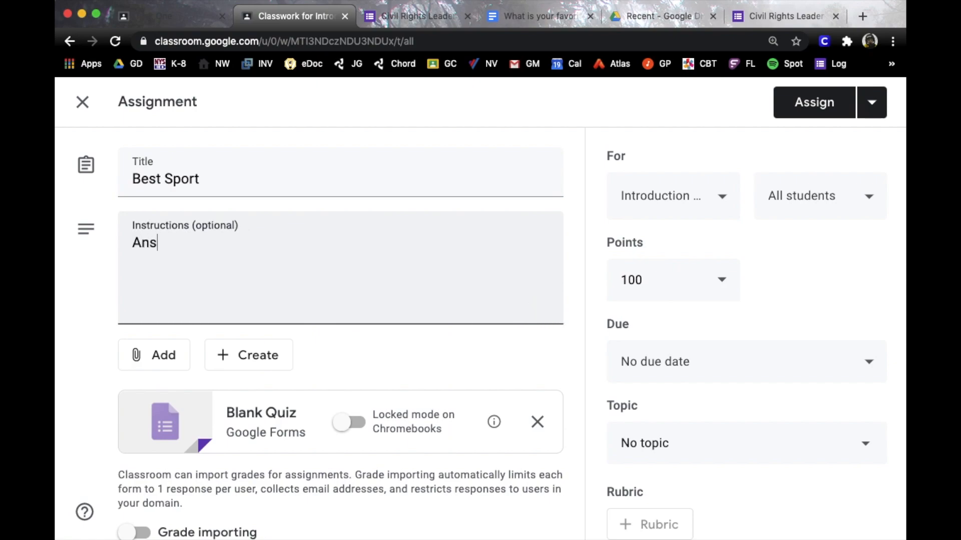
pyautogui.write('wer ')
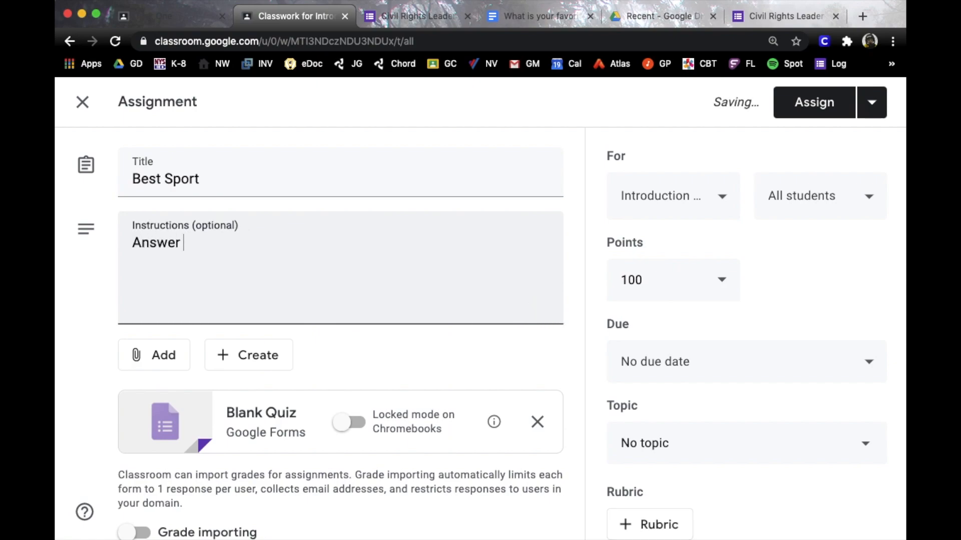
pyautogui.write('the question')
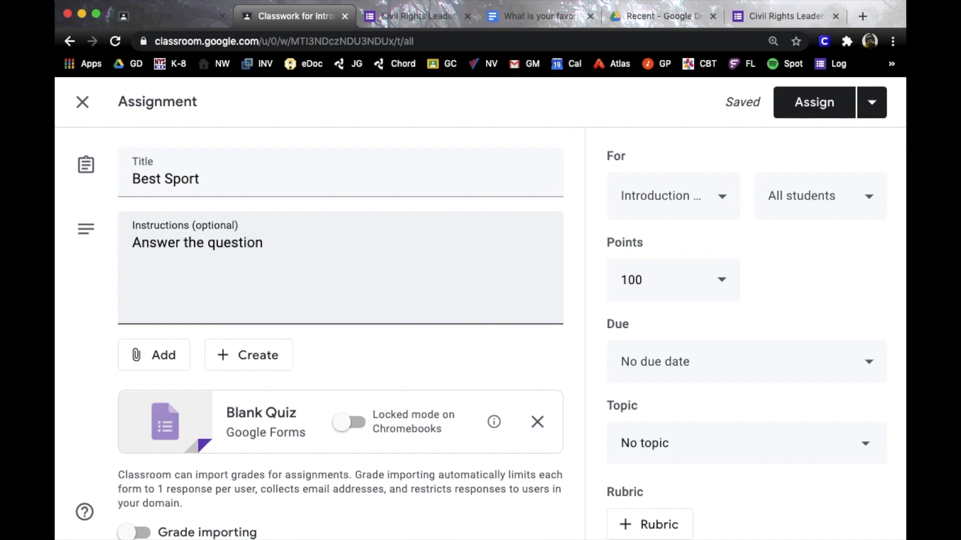
pyautogui.write(' in form below.')
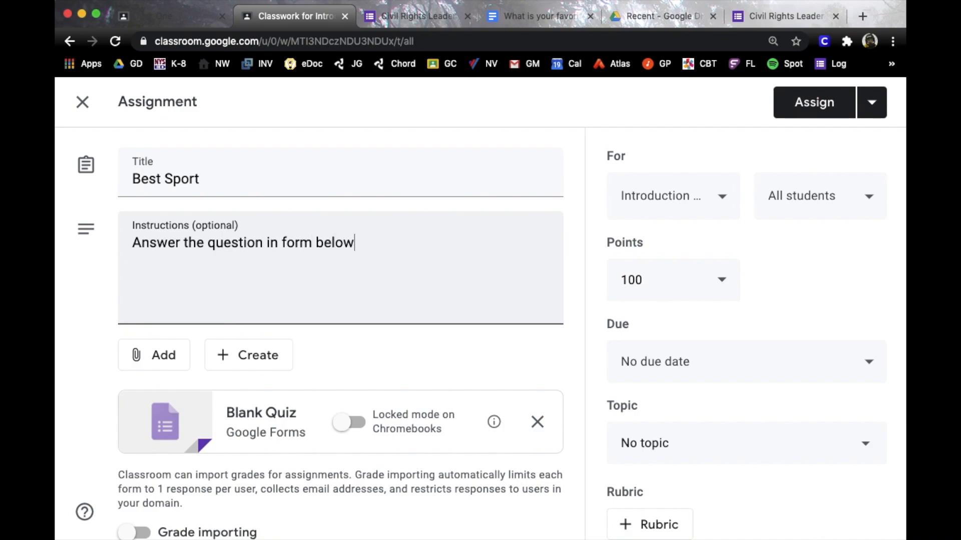
# Make 'Best Sport' a multiple-choice question with options Hockey and Anything else
pyautogui.click(249, 412)
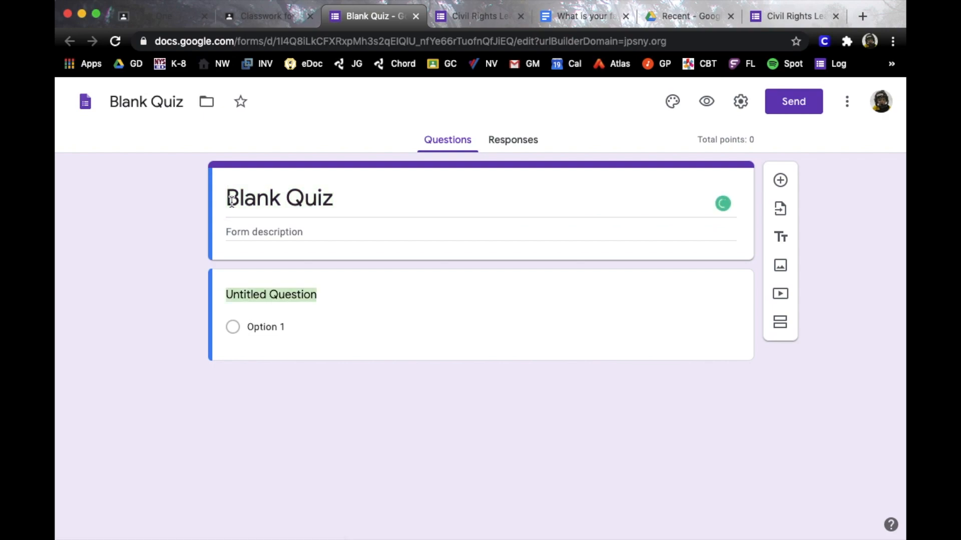
pyautogui.write('Best')
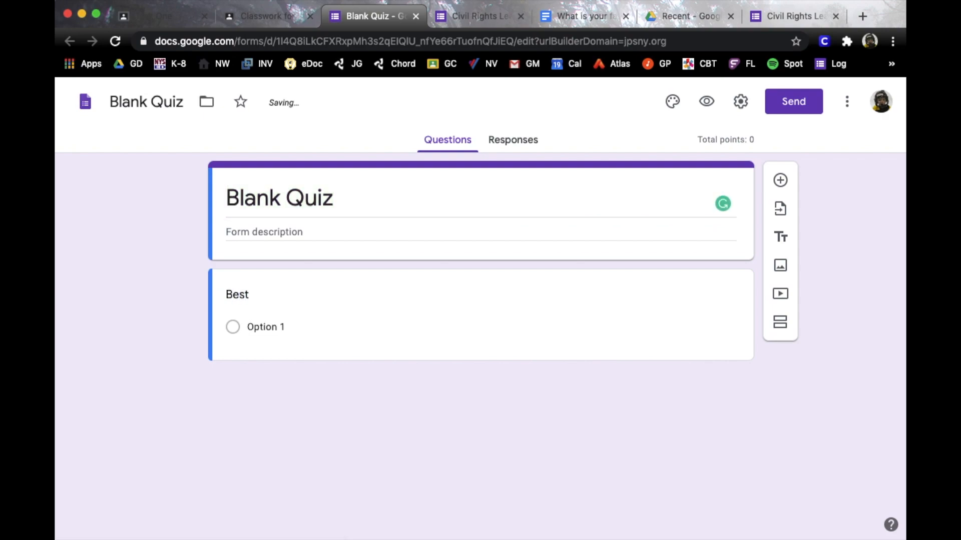
pyautogui.write(' Sport')
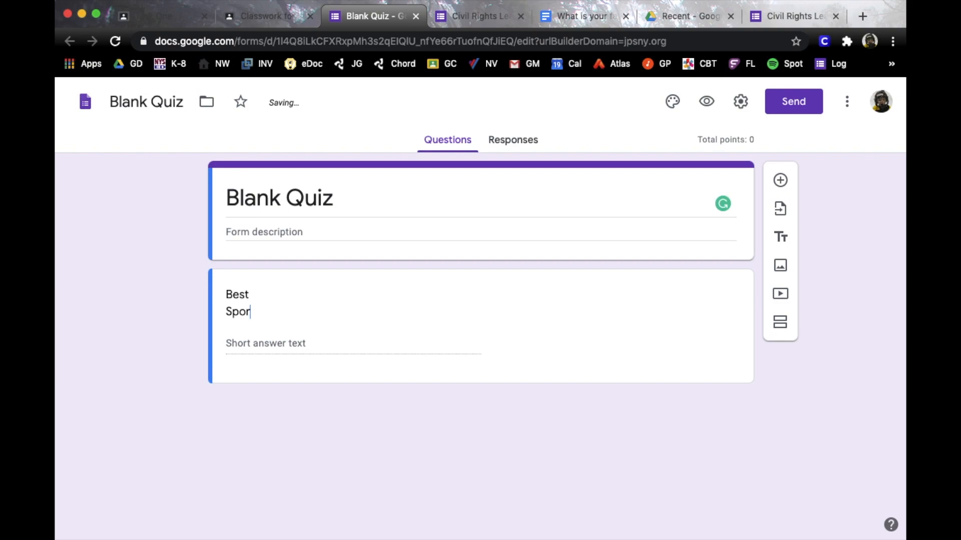
pyautogui.click(320, 198)
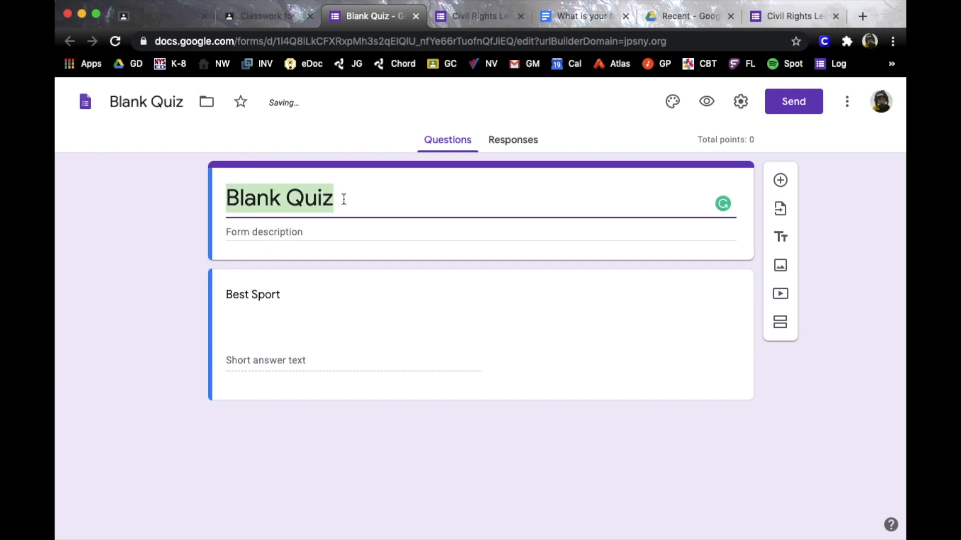
pyautogui.write('Best Sport')
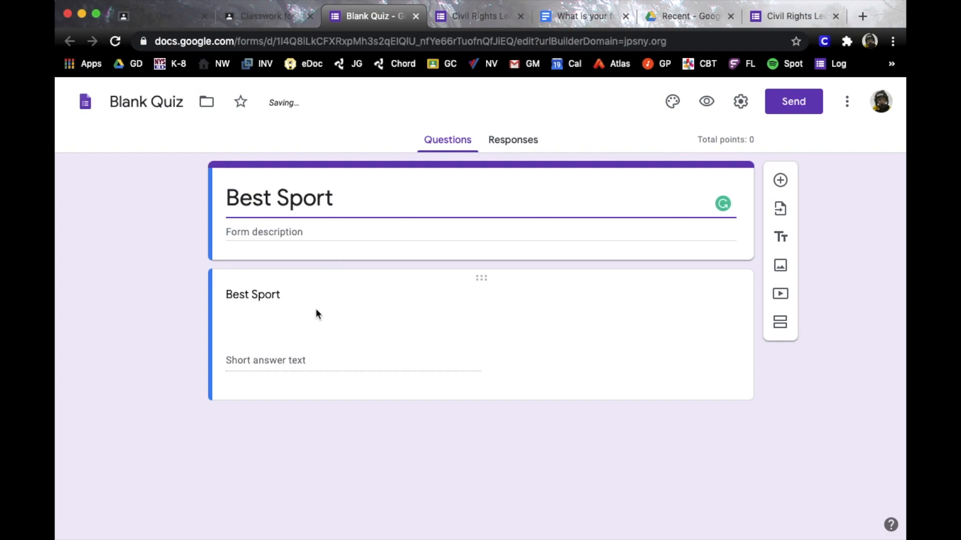
pyautogui.click(305, 351)
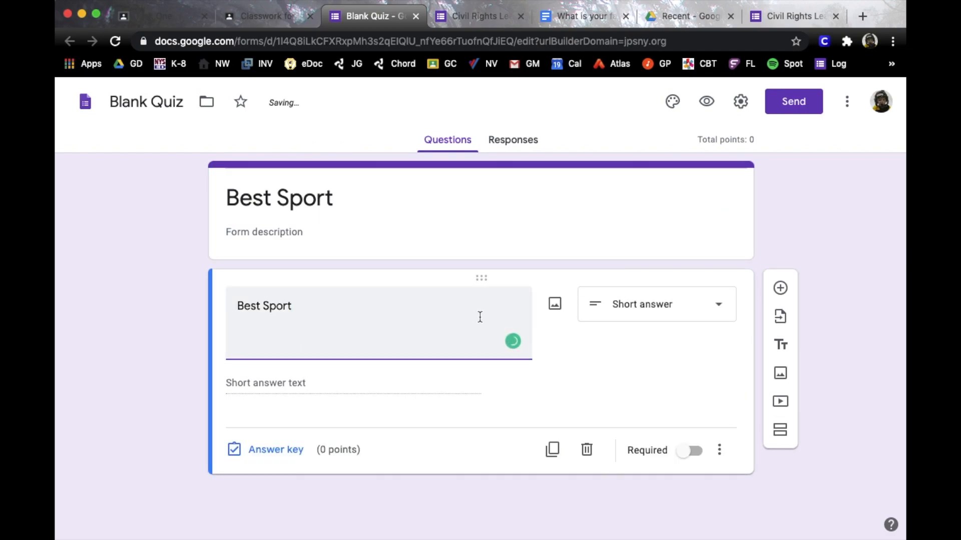
pyautogui.click(650, 315)
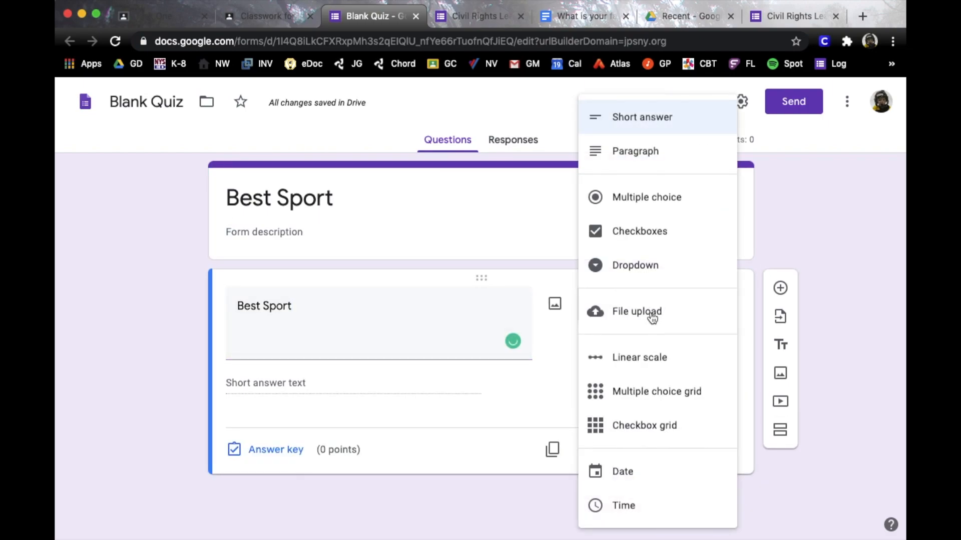
pyautogui.click(637, 206)
pyautogui.click(259, 384)
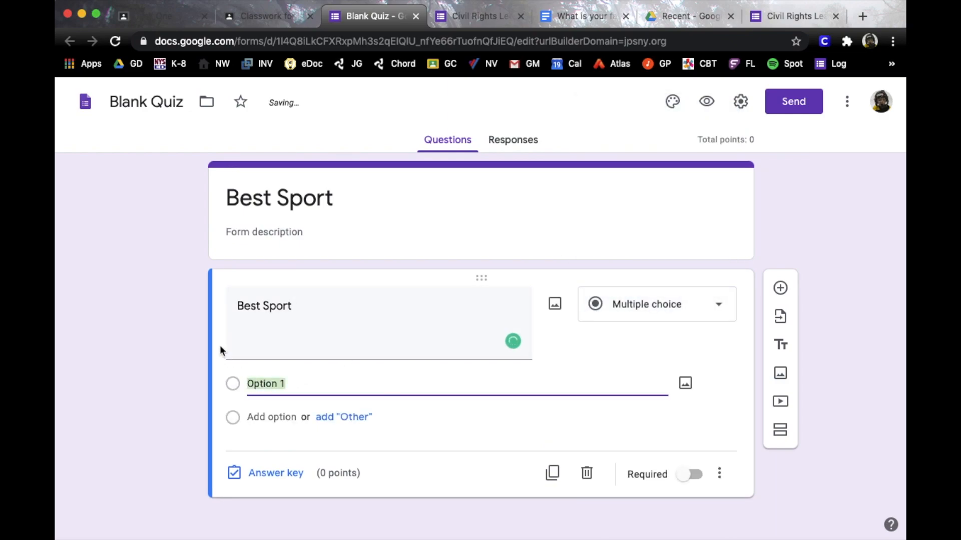
pyautogui.write('Hockey')
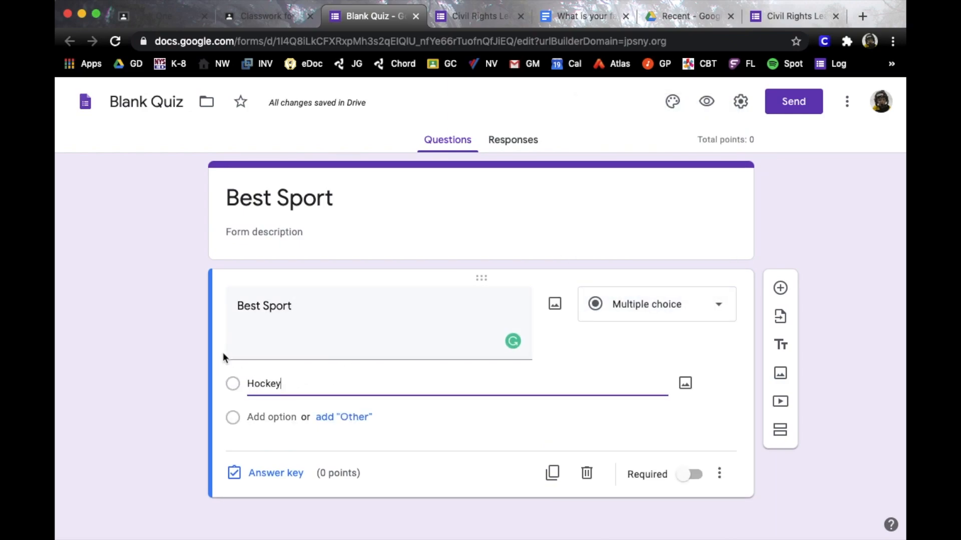
pyautogui.click(272, 417)
pyautogui.write('A')
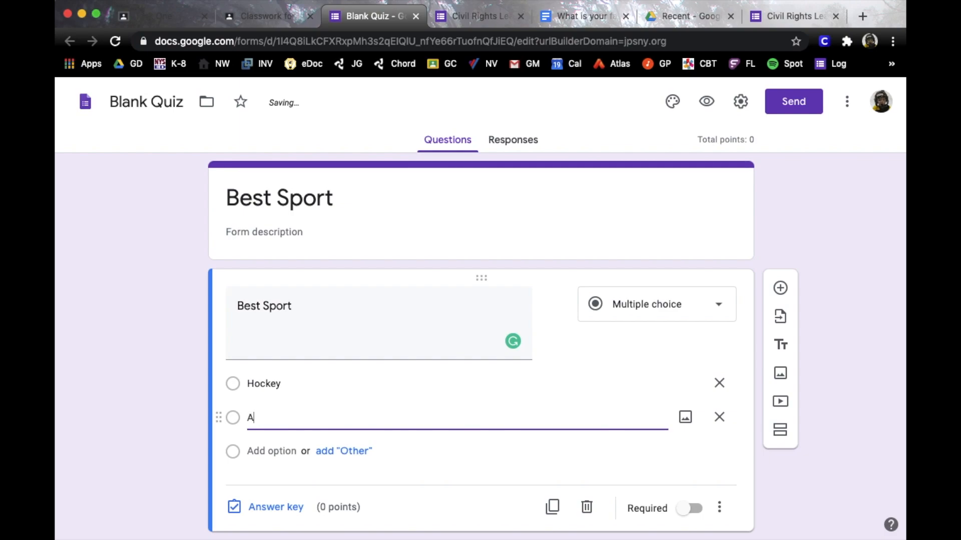
pyautogui.write('nything else')
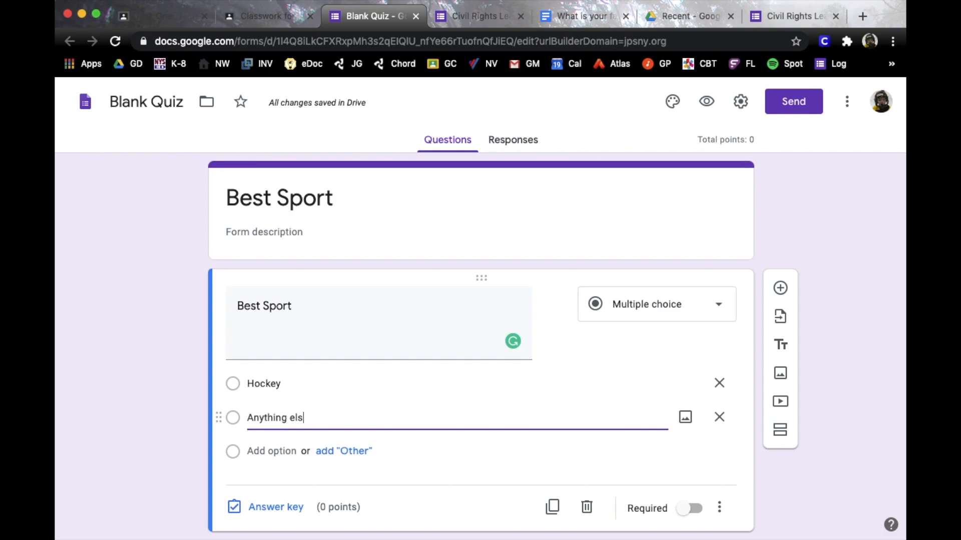
# Key Hockey as the correct answer, worth 5 points, and return to the Classroom draft
pyautogui.click(291, 509)
pyautogui.click(240, 383)
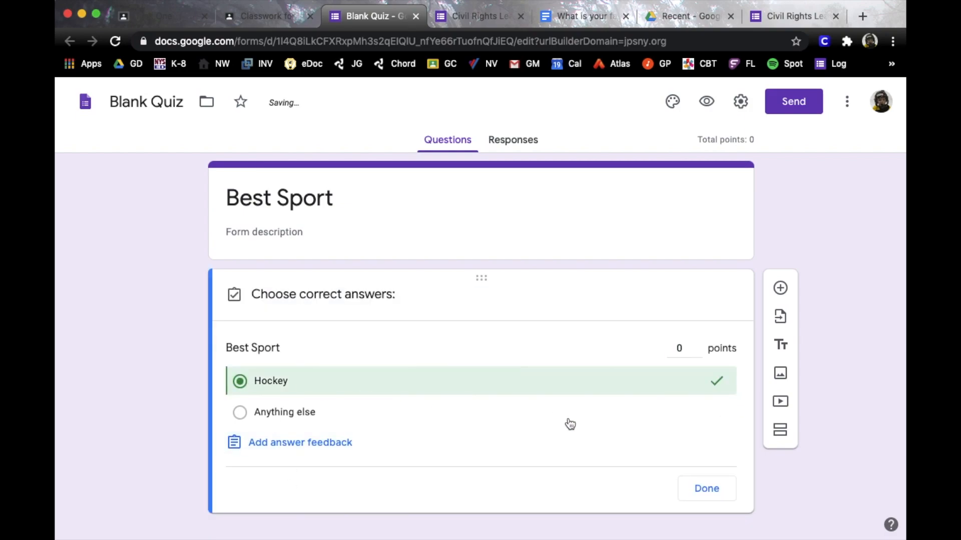
pyautogui.click(699, 487)
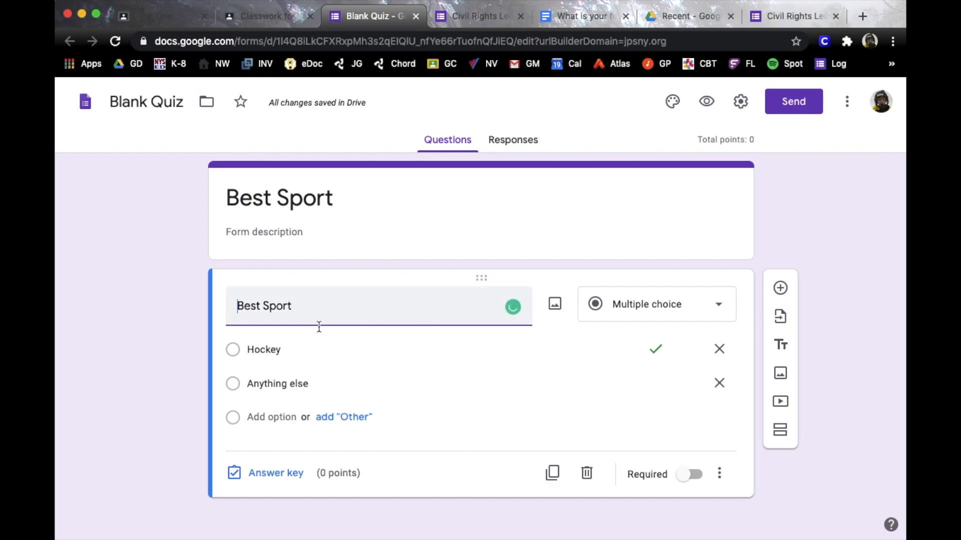
pyautogui.click(294, 477)
pyautogui.click(697, 344)
pyautogui.click(697, 344)
pyautogui.click(697, 344)
pyautogui.click(697, 345)
pyautogui.click(697, 345)
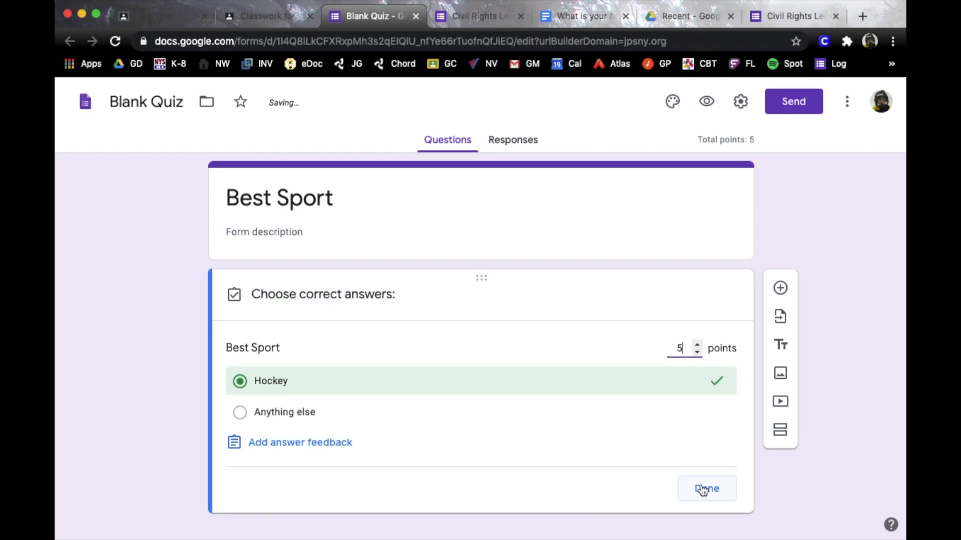
pyautogui.click(705, 489)
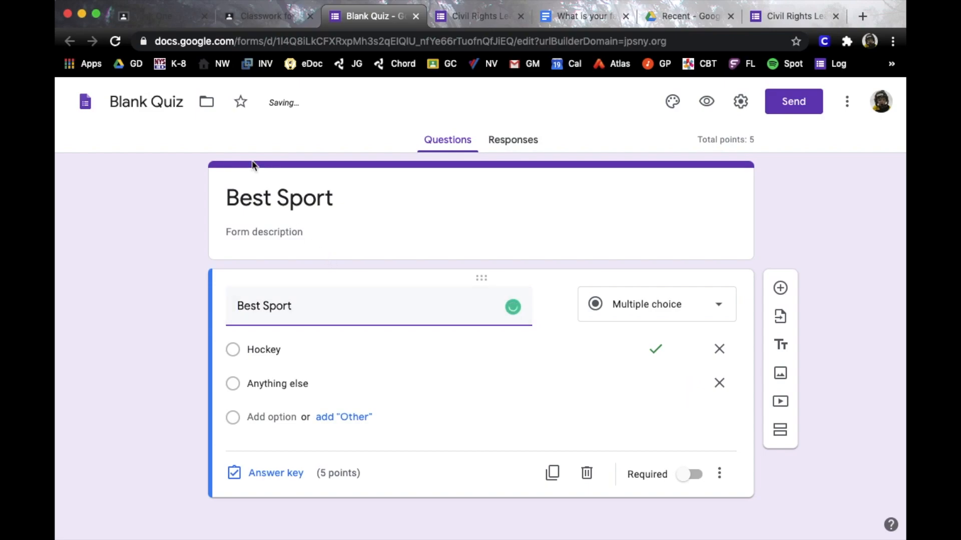
pyautogui.click(261, 16)
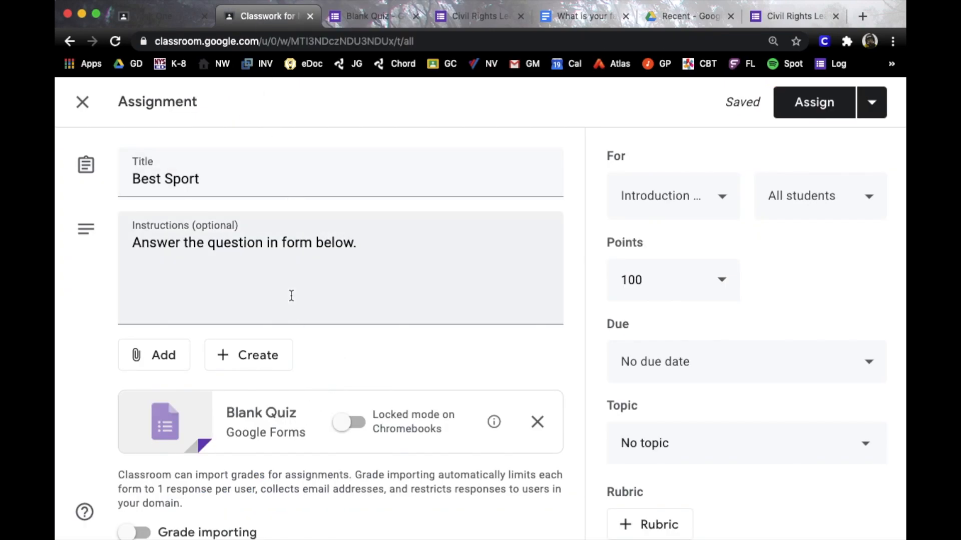
# Review which class and students will receive the quiz
pyautogui.scroll(-2, 295, 389)
pyautogui.scroll(2, 306, 394)
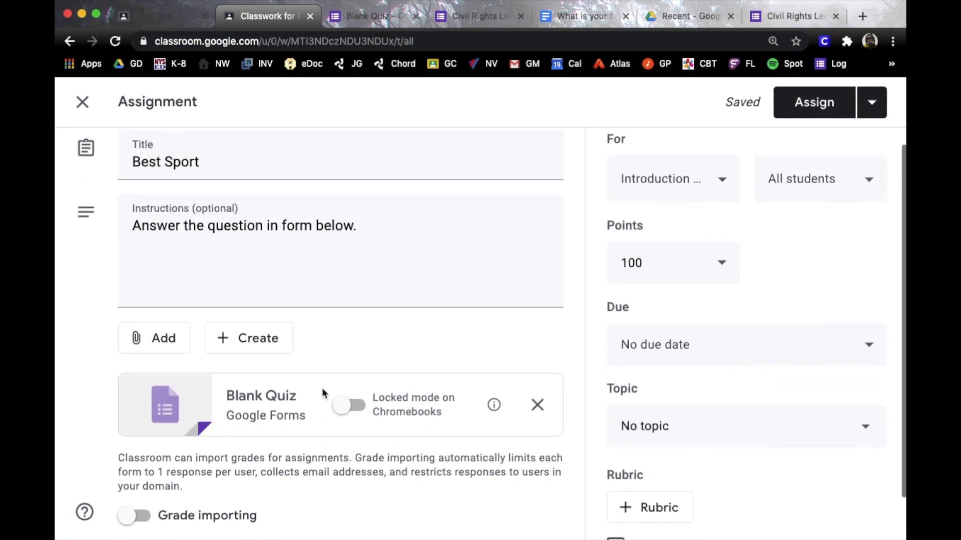
pyautogui.click(713, 187)
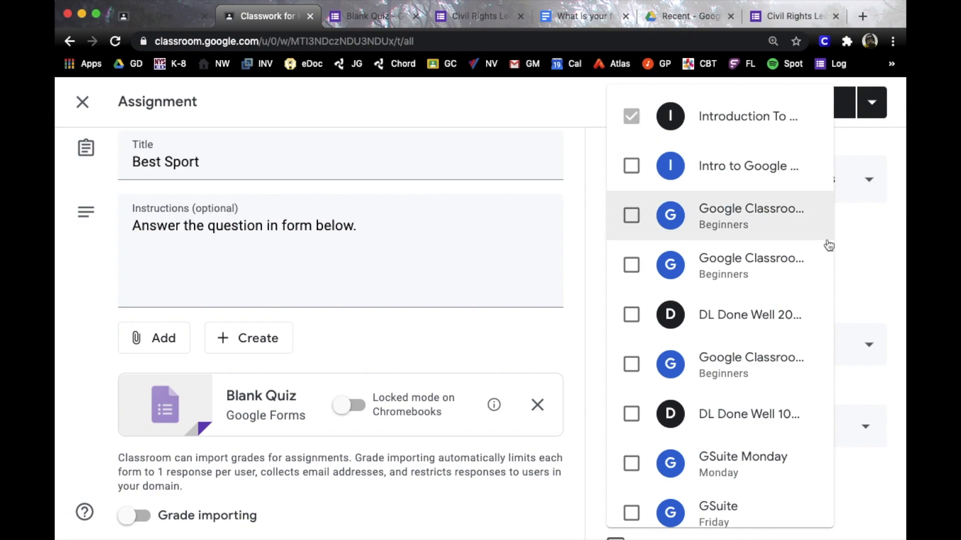
pyautogui.click(870, 260)
pyautogui.click(825, 185)
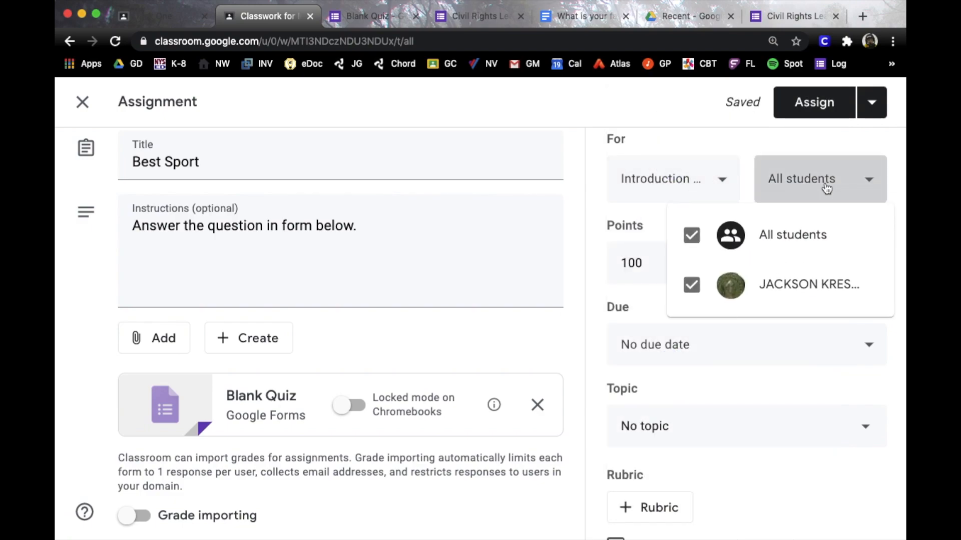
pyautogui.click(827, 188)
pyautogui.click(827, 187)
pyautogui.click(827, 187)
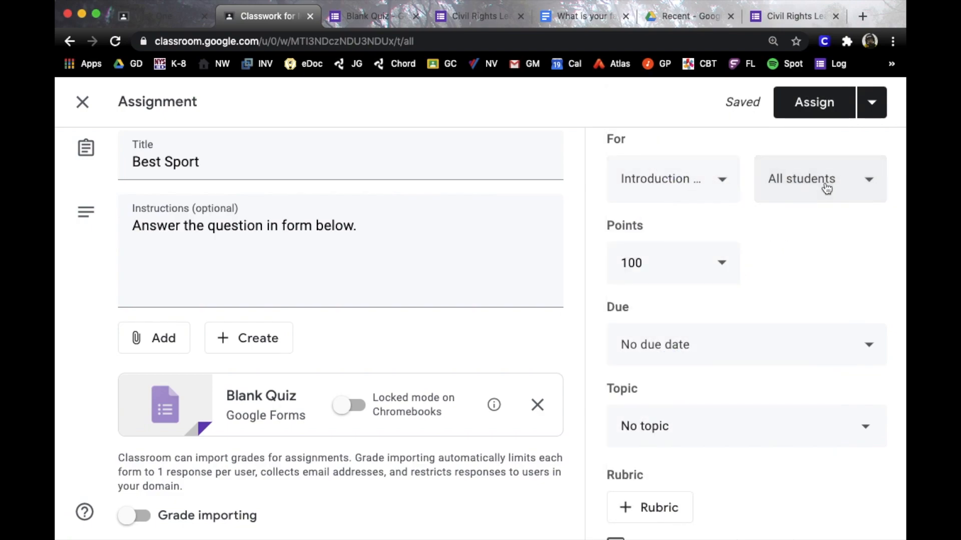
# Set the quiz to 5 points, due tomorrow (Aug 21, 2020), under the American Rev topic
pyautogui.click(725, 263)
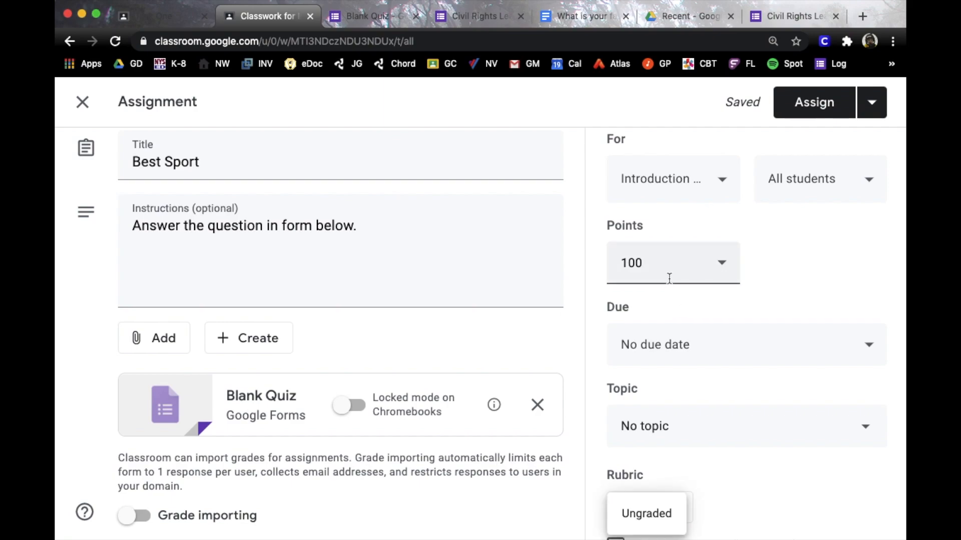
pyautogui.doubleClick(629, 263)
pyautogui.write('5')
pyautogui.click(827, 284)
pyautogui.click(734, 347)
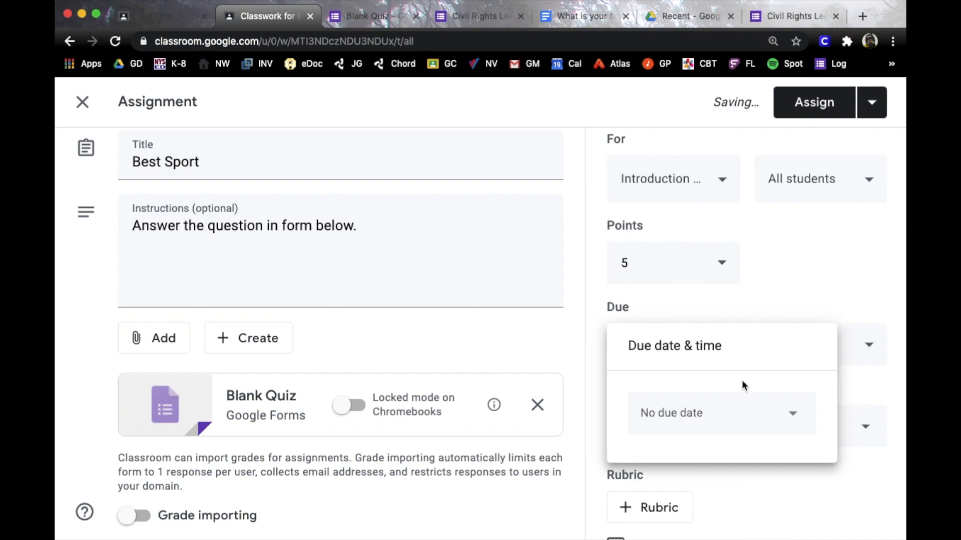
pyautogui.click(740, 420)
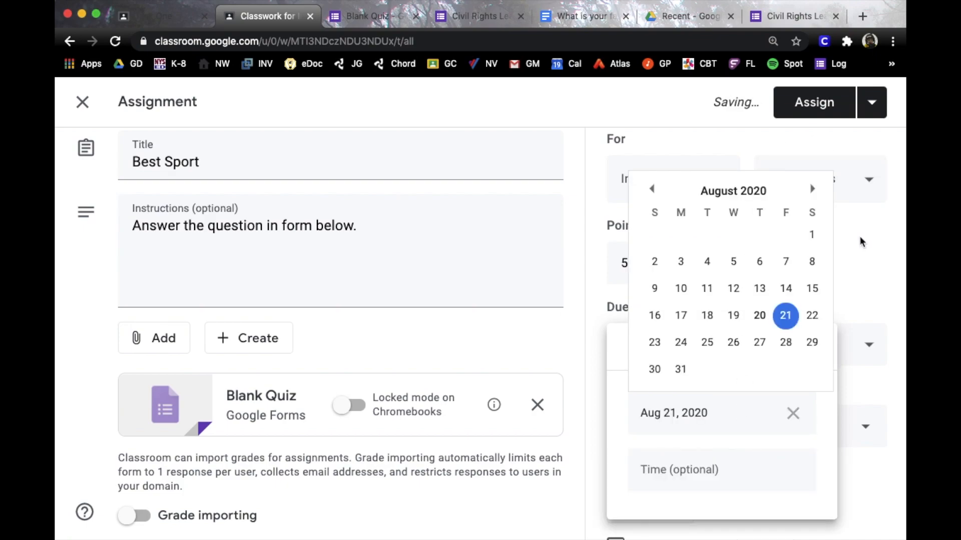
pyautogui.click(859, 238)
pyautogui.click(735, 426)
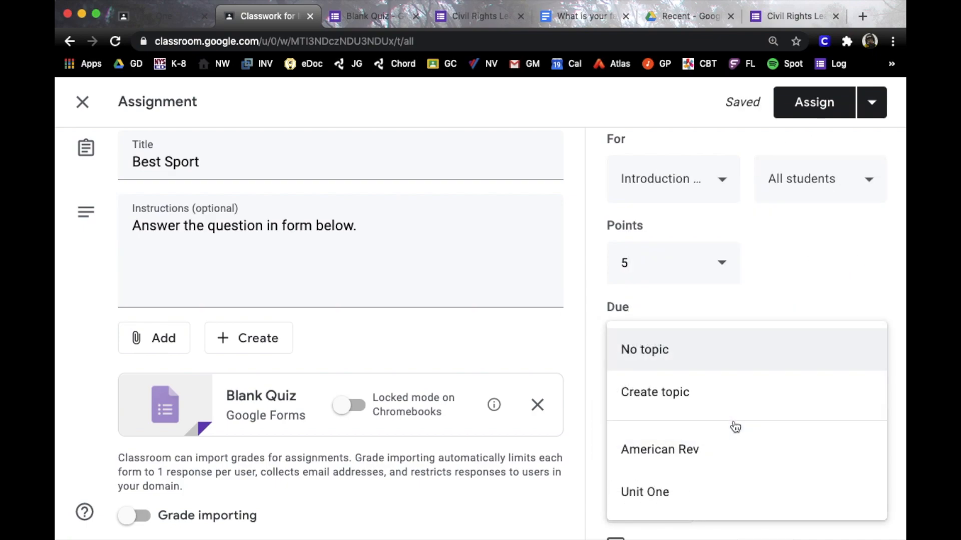
pyautogui.click(692, 453)
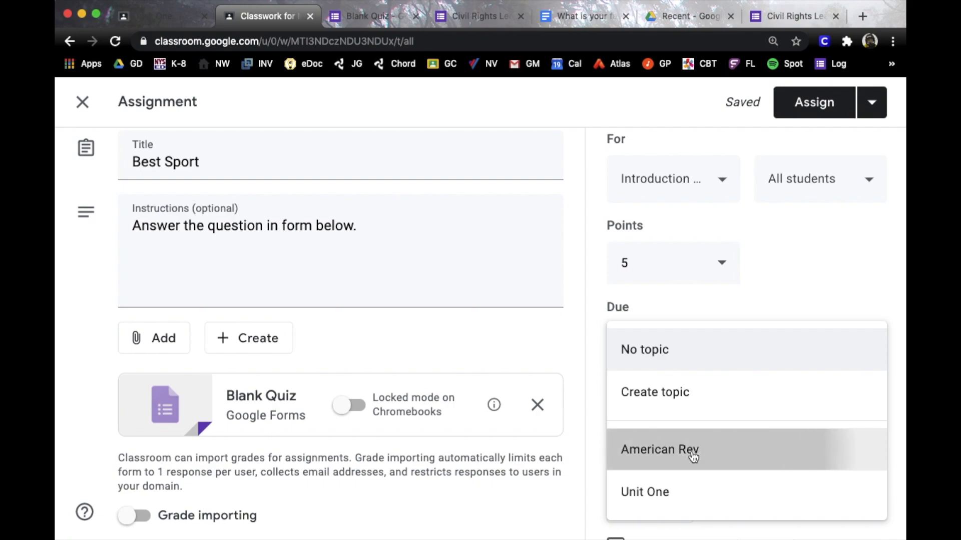
# Assign the Best Sport quiz to the class
pyautogui.scroll(-2, 732, 460)
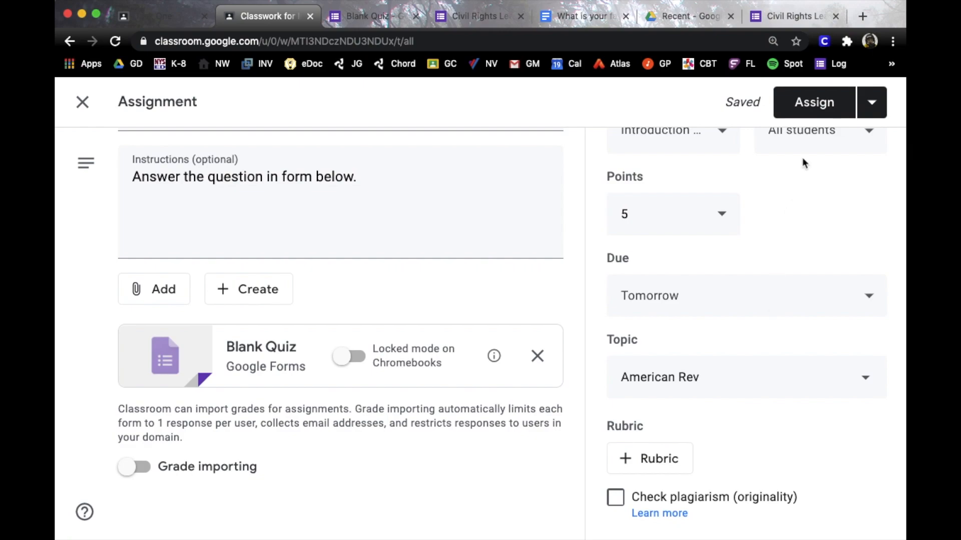
pyautogui.click(872, 102)
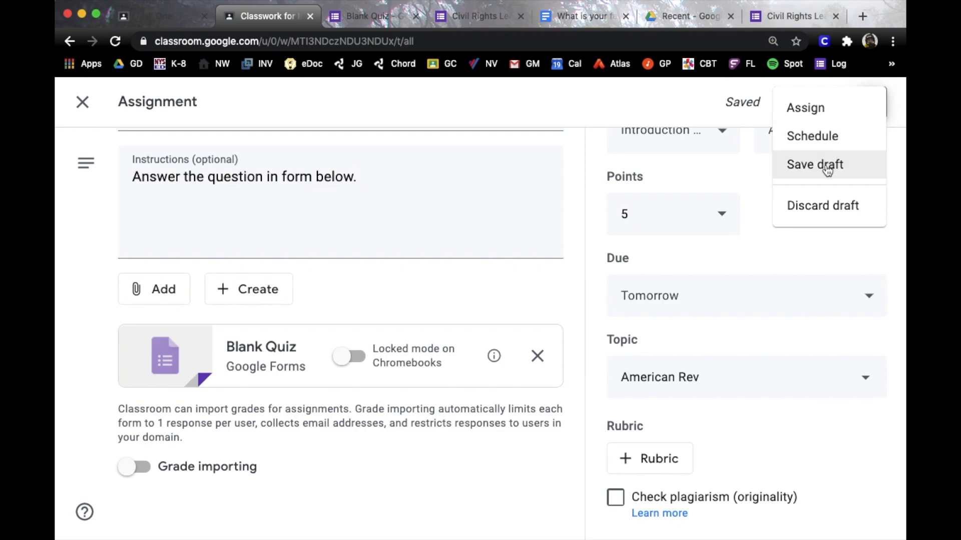
pyautogui.click(813, 245)
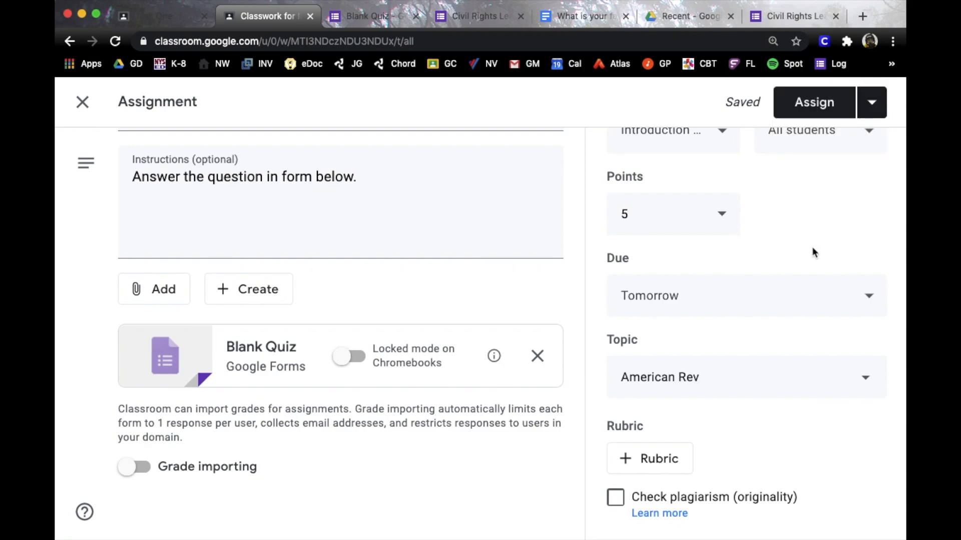
pyautogui.click(815, 102)
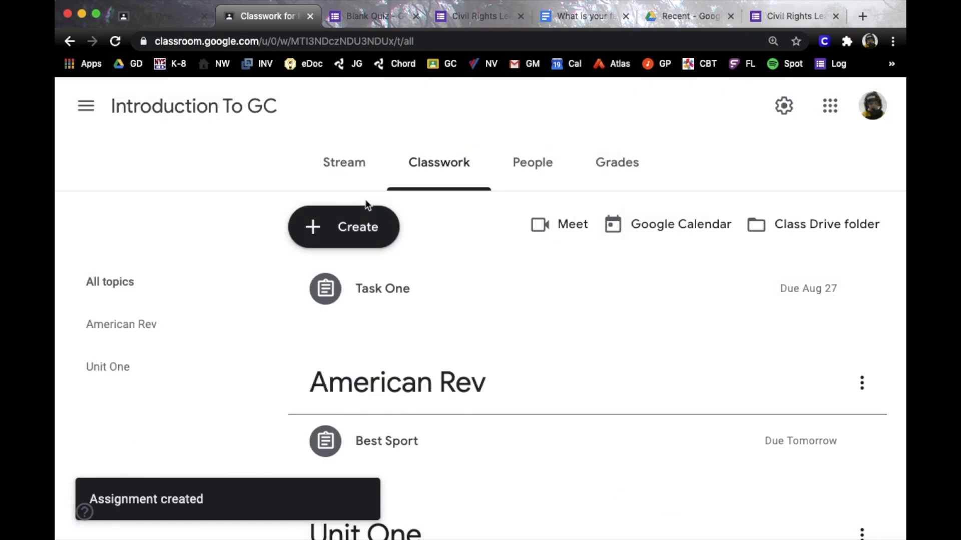
# Expand the posted Best Sport quiz to review its details
pyautogui.scroll(-2, 459, 364)
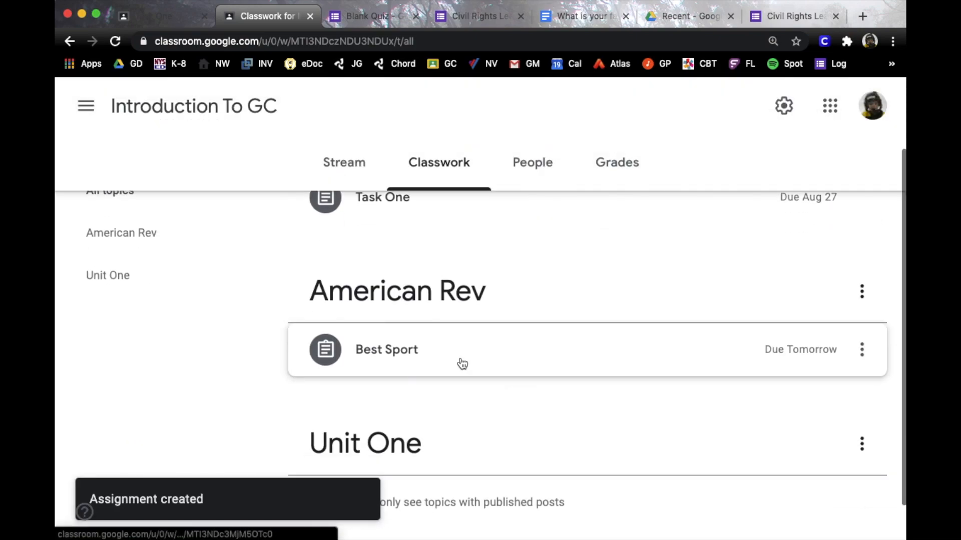
pyautogui.click(412, 357)
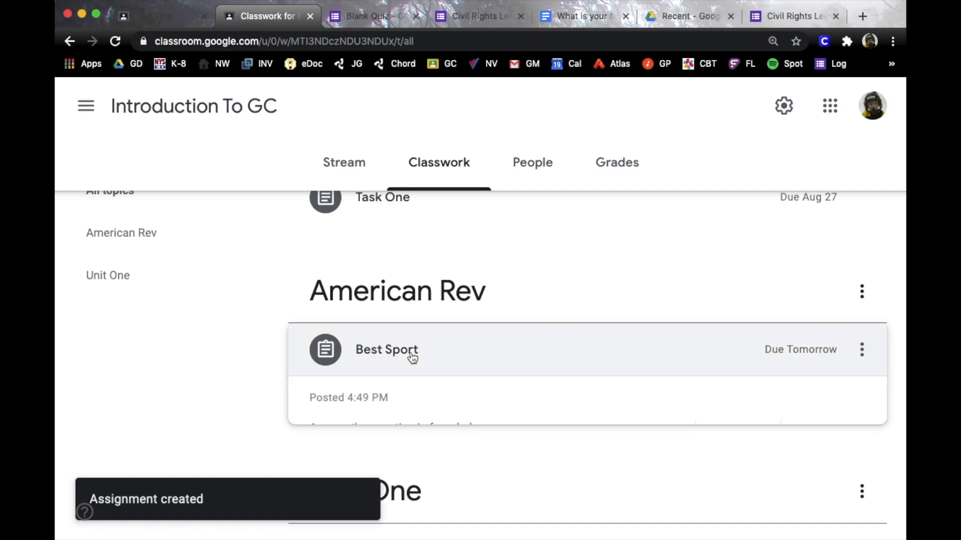
pyautogui.scroll(-2, 530, 405)
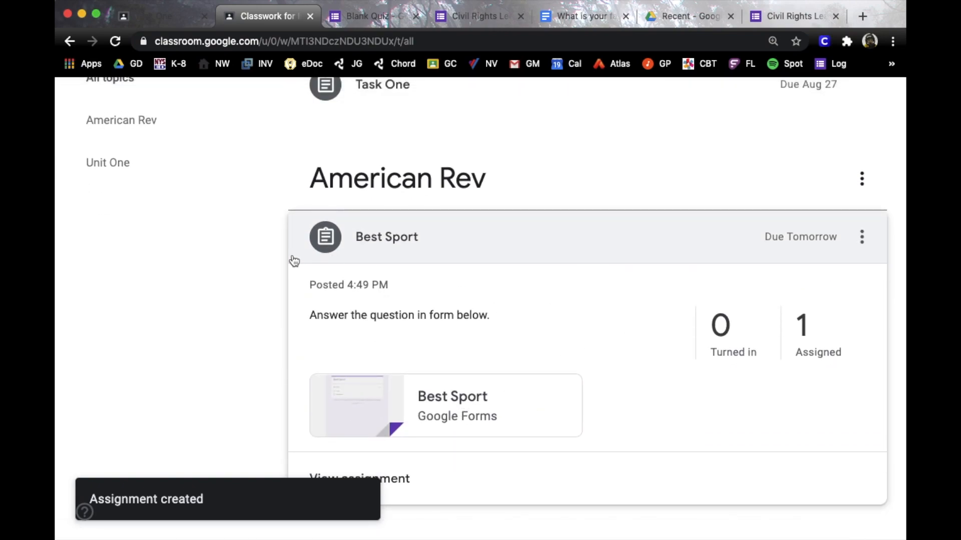
pyautogui.click(226, 290)
pyautogui.scroll(2, 515, 334)
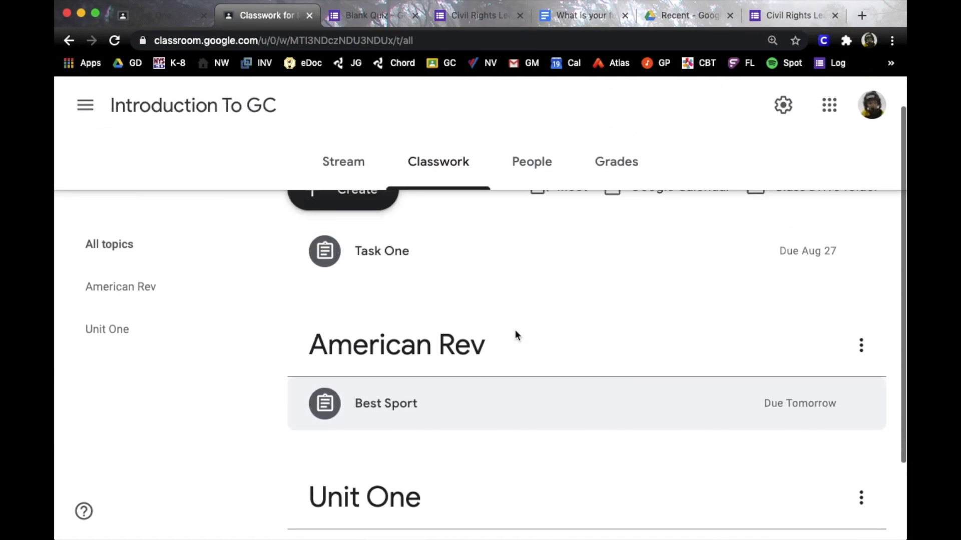
# Create the question 'Who was the most important Civil Rights Leader?' with instructions 'Answer wisely!'
pyautogui.click(368, 233)
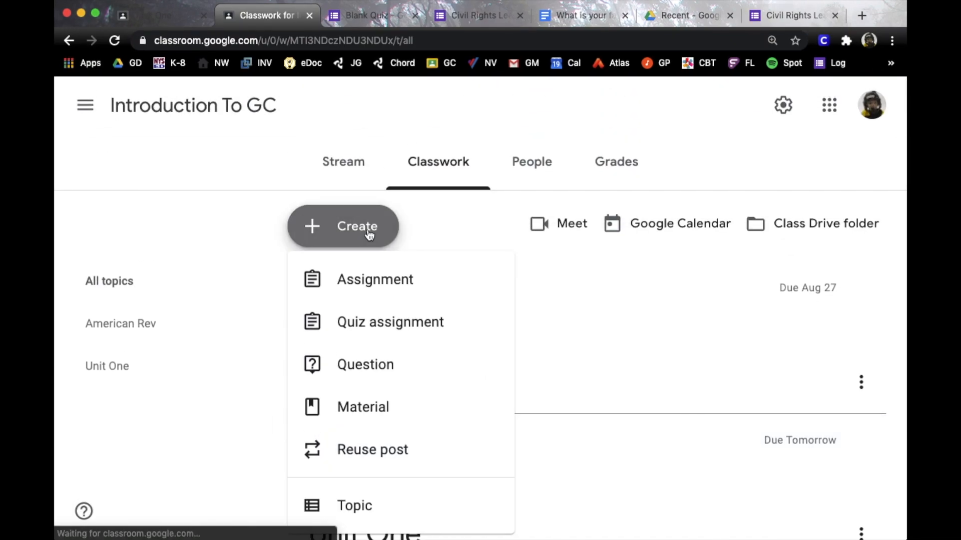
pyautogui.click(362, 359)
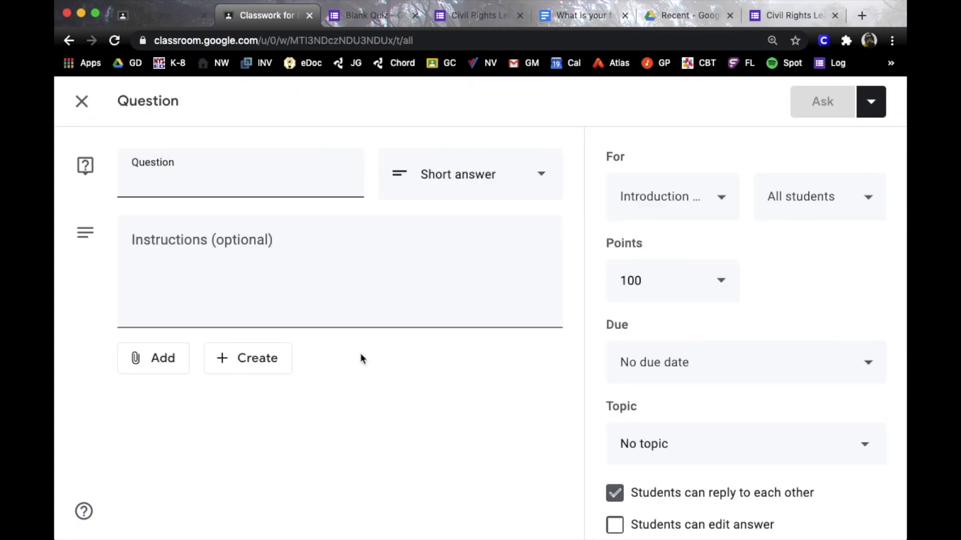
pyautogui.write('Who was')
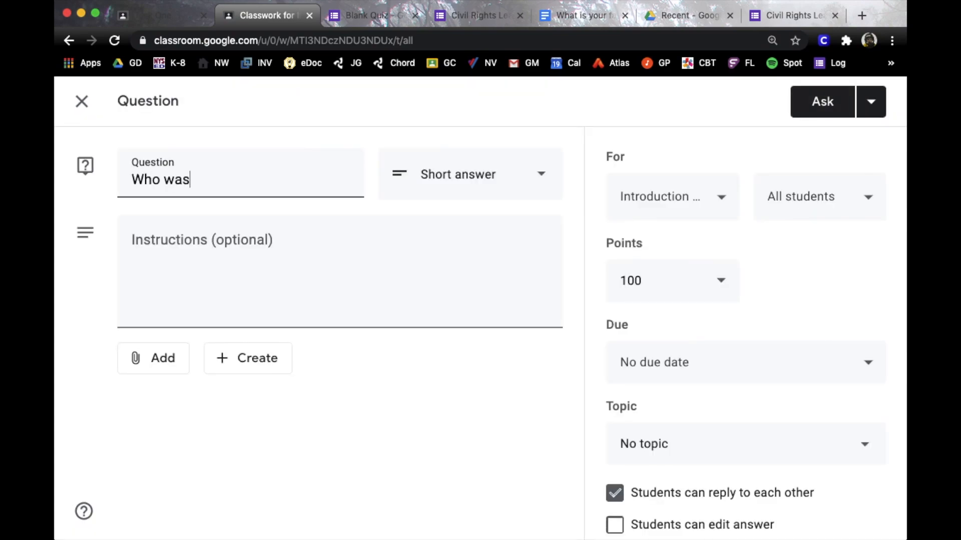
pyautogui.write(' the most important Ci')
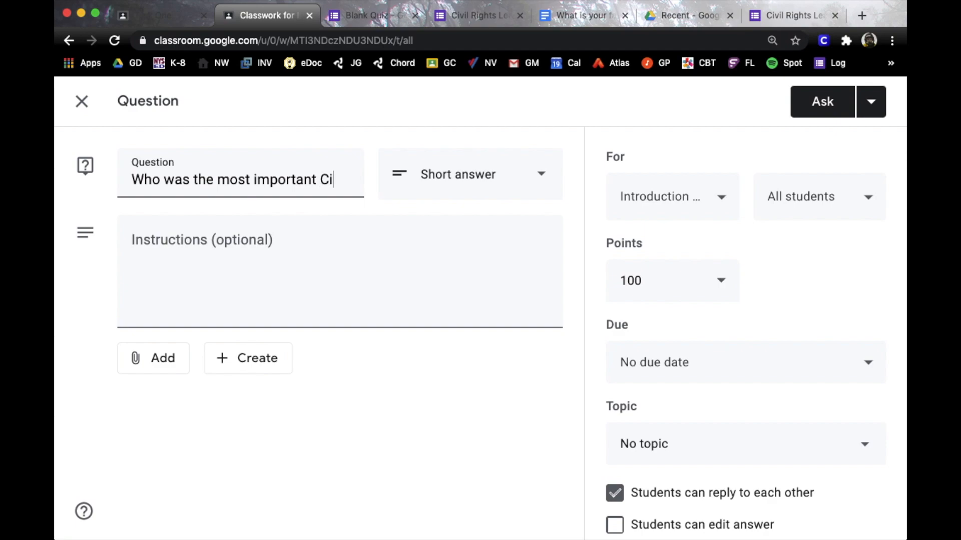
pyautogui.write('vil Rights Leader')
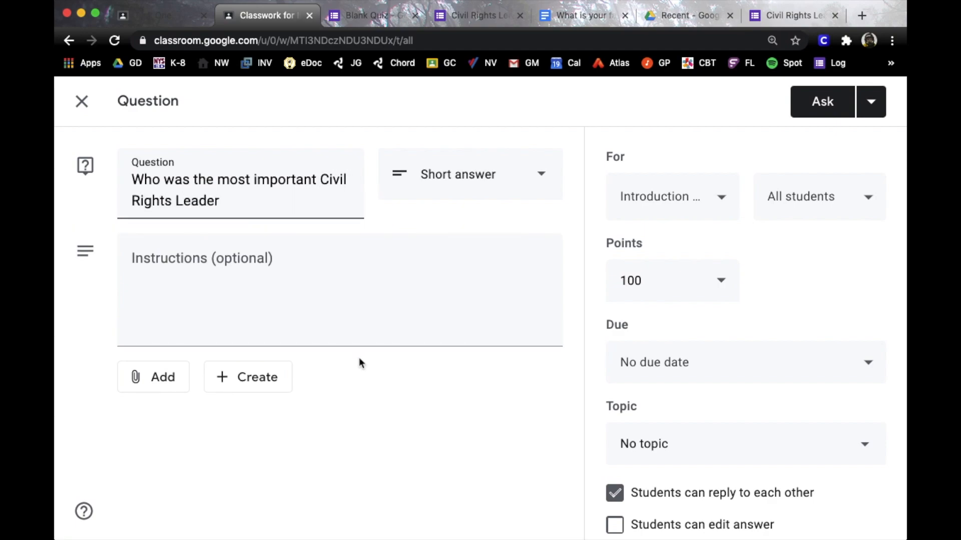
pyautogui.write('?')
pyautogui.click(286, 298)
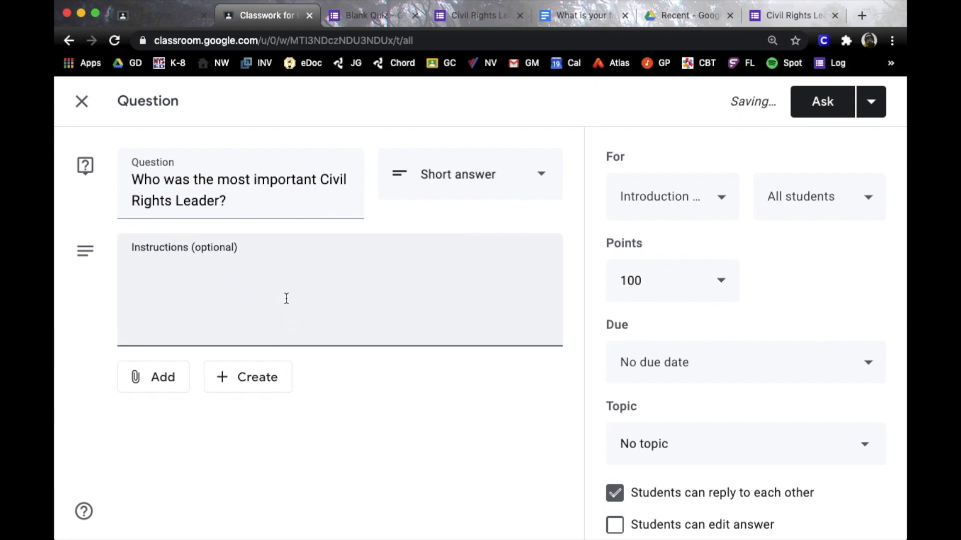
pyautogui.write('Answer wisely!')
# File it under a new Civil Rights topic, allow students to edit answers, and ask it
pyautogui.click(168, 383)
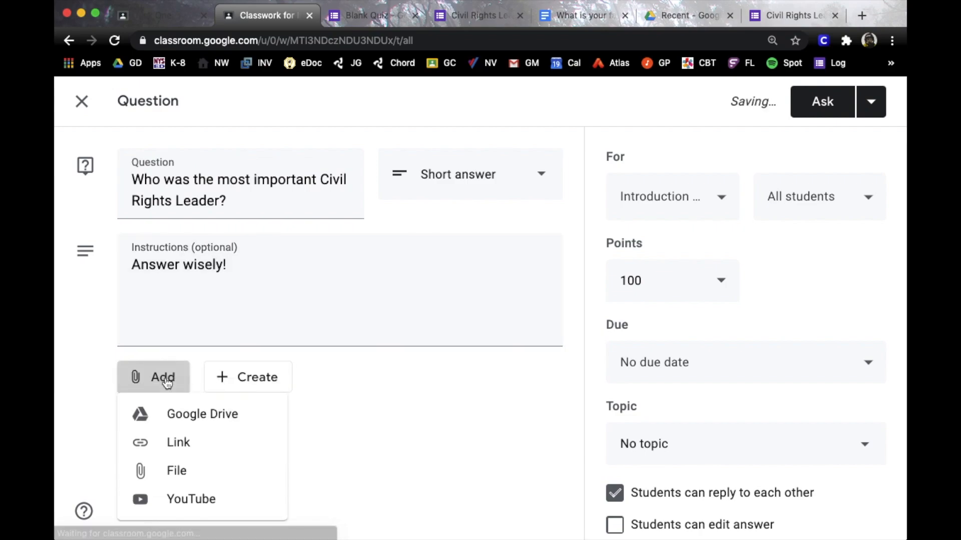
pyautogui.click(376, 434)
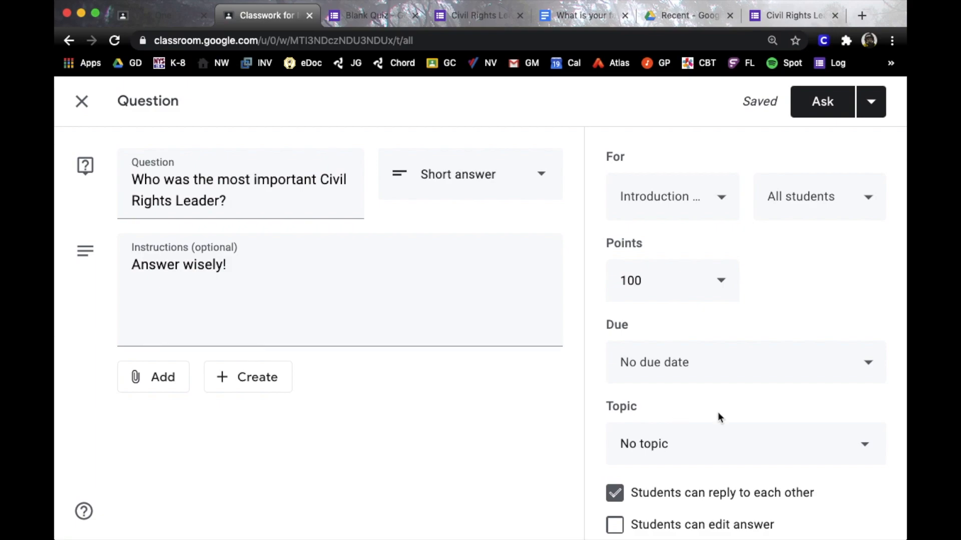
pyautogui.scroll(-1, 719, 429)
pyautogui.click(731, 403)
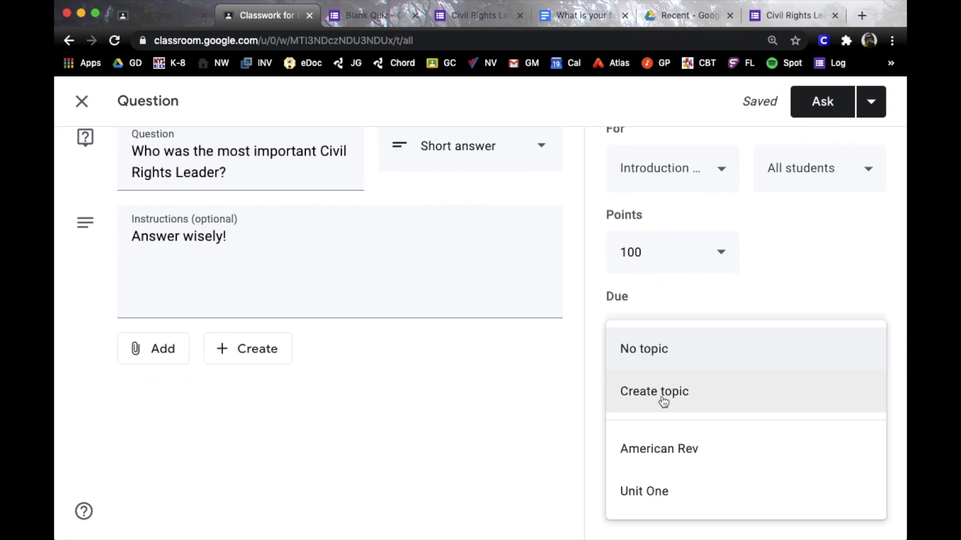
pyautogui.click(663, 400)
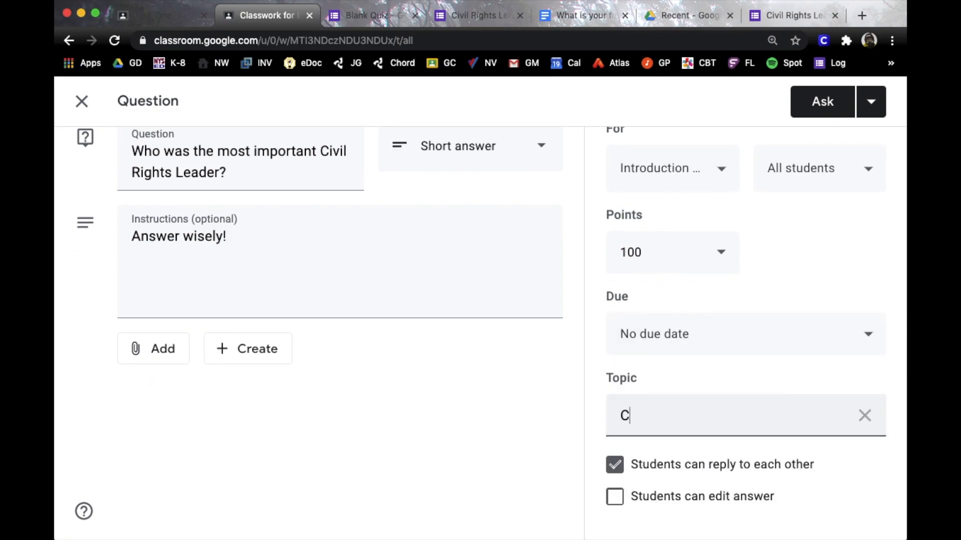
pyautogui.write('Civil Rights')
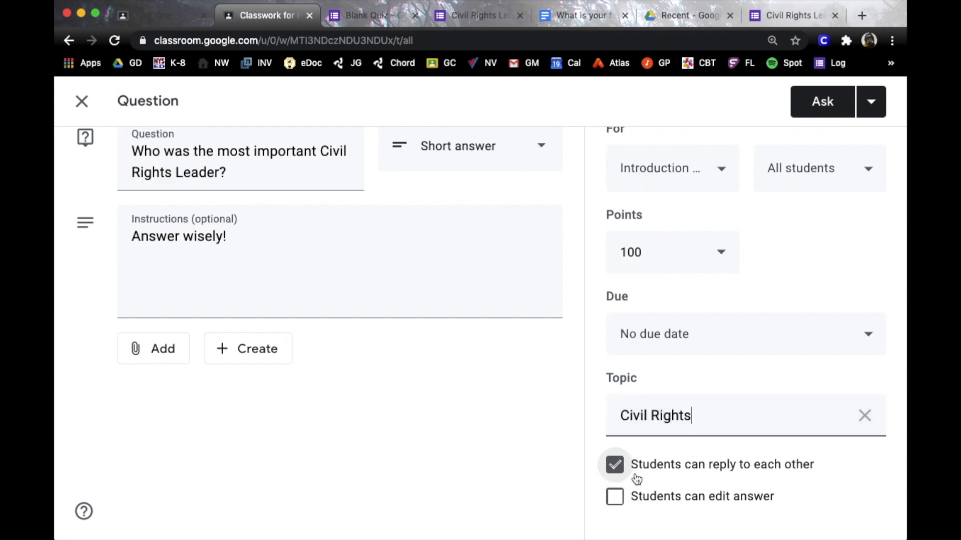
pyautogui.click(614, 498)
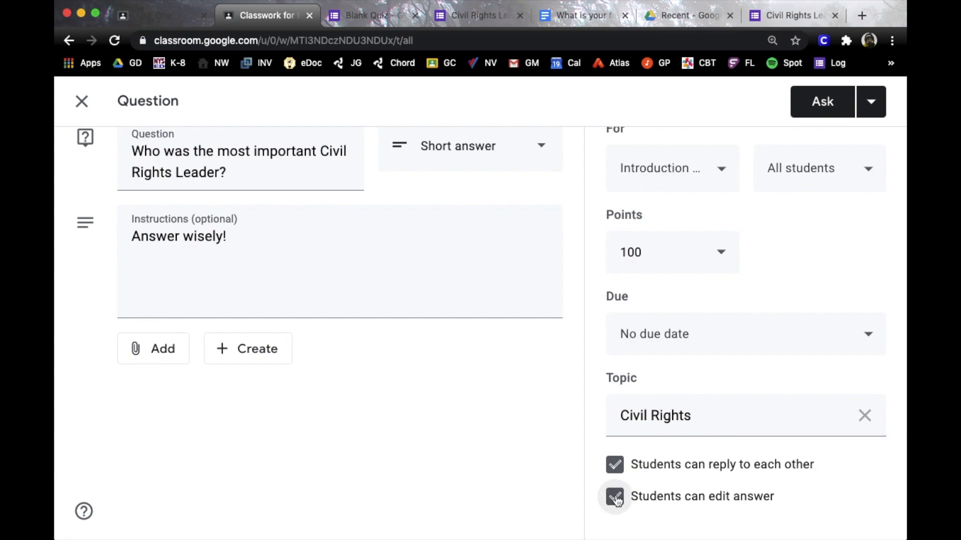
pyautogui.click(823, 106)
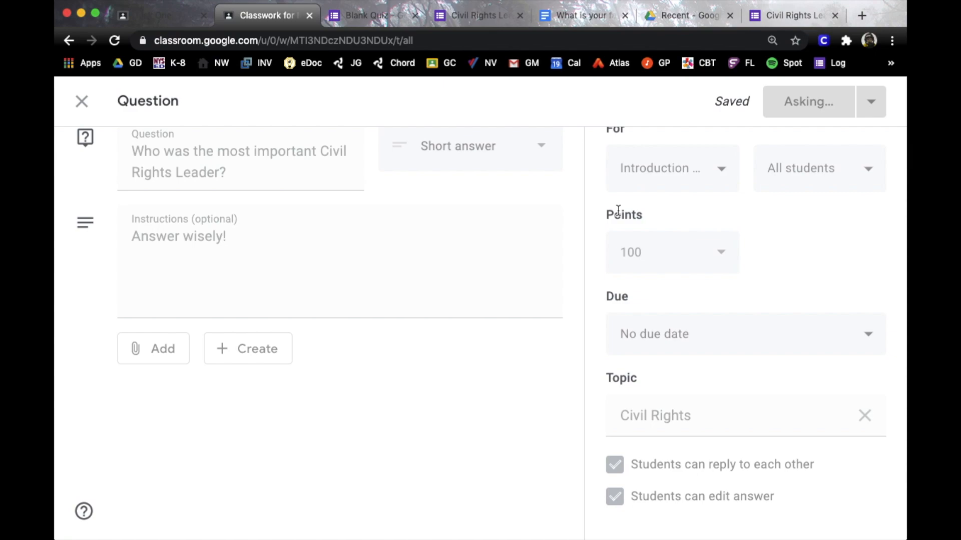
# Open the Civil Rights question page, check its student answers, then return to Classwork
pyautogui.scroll(-5, 555, 369)
pyautogui.scroll(1, 558, 367)
pyautogui.click(525, 272)
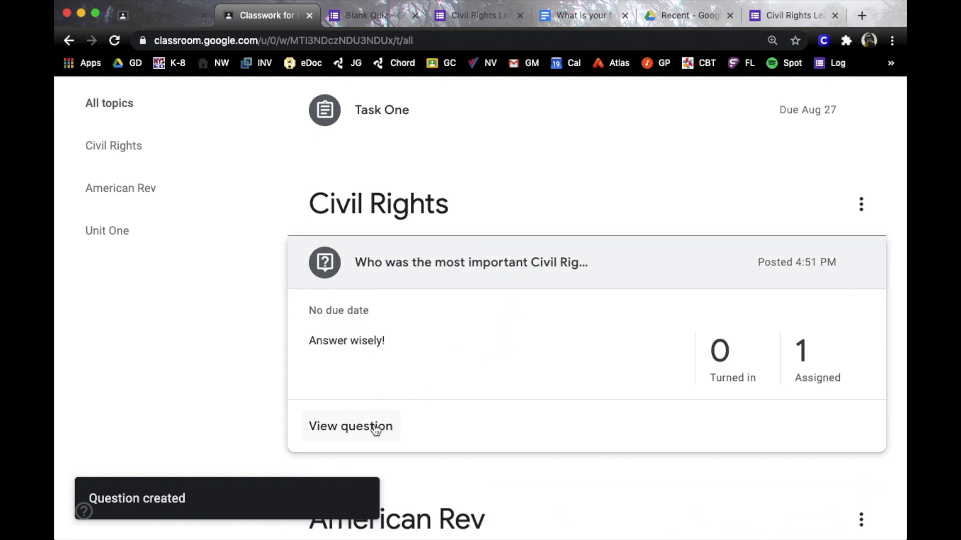
pyautogui.click(376, 430)
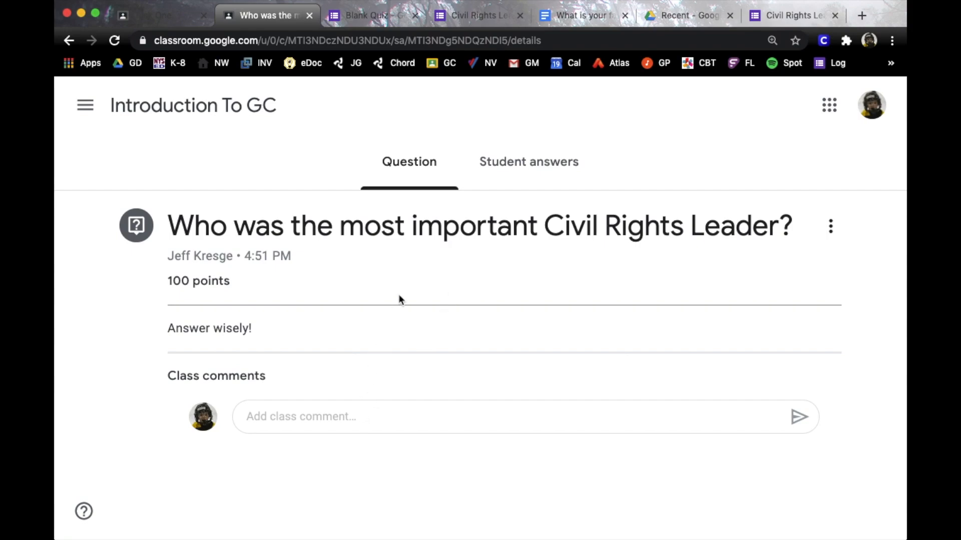
pyautogui.click(508, 177)
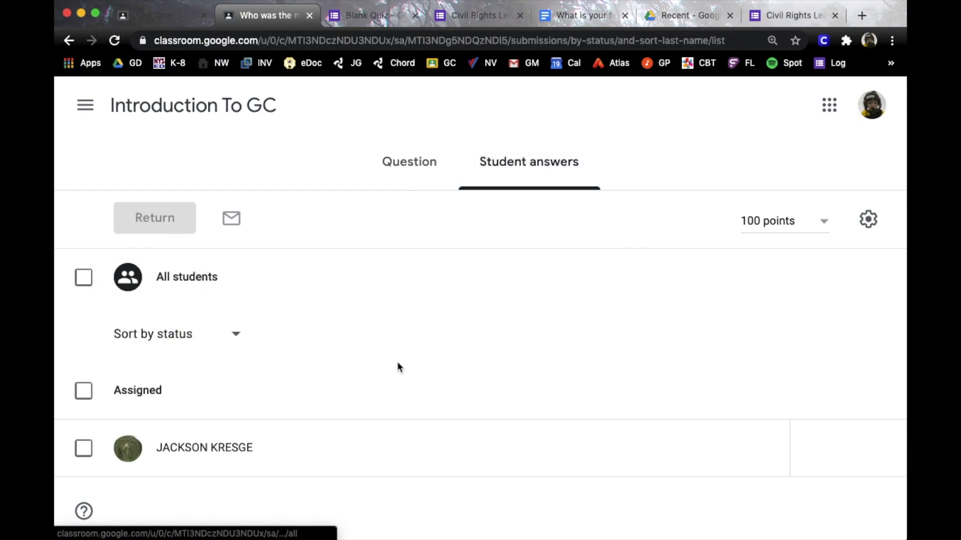
pyautogui.click(392, 161)
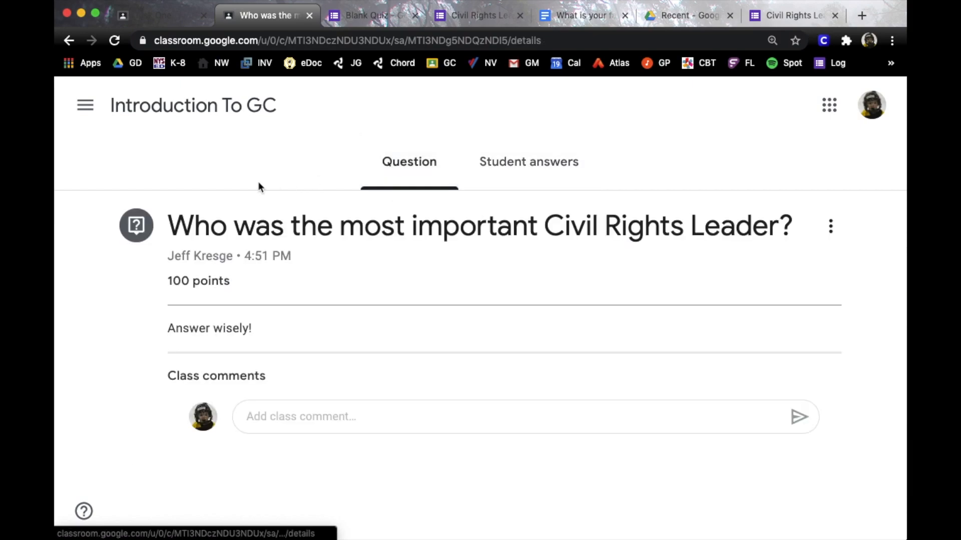
pyautogui.click(185, 112)
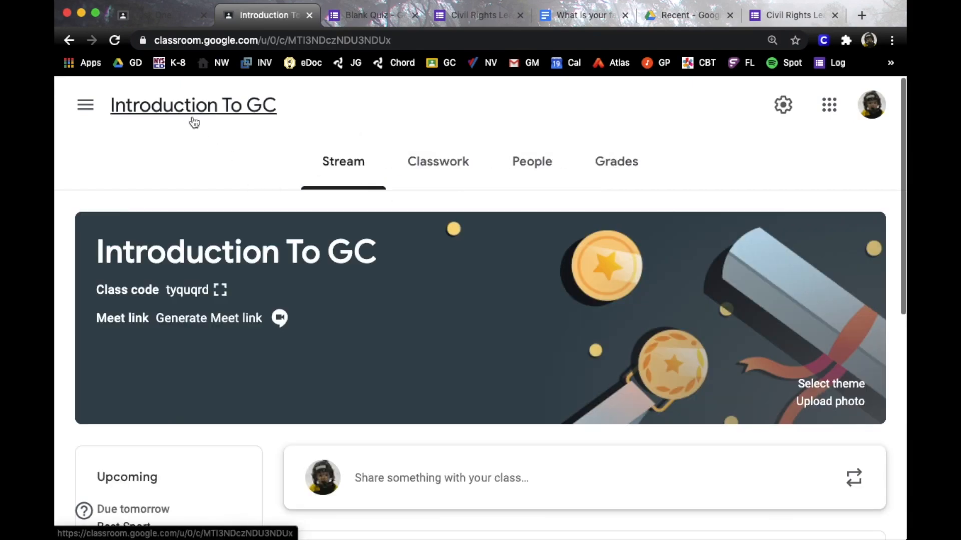
pyautogui.click(413, 173)
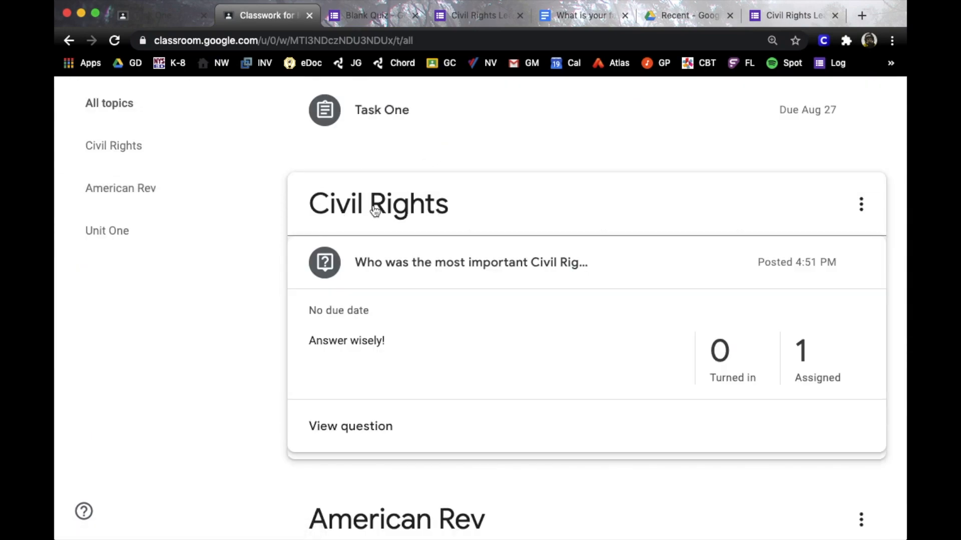
# Start a 'Civil Rights Photos' material, describe choosing three photos from the link, and add a link
pyautogui.scroll(3, 369, 208)
pyautogui.scroll(1, 383, 248)
pyautogui.click(356, 237)
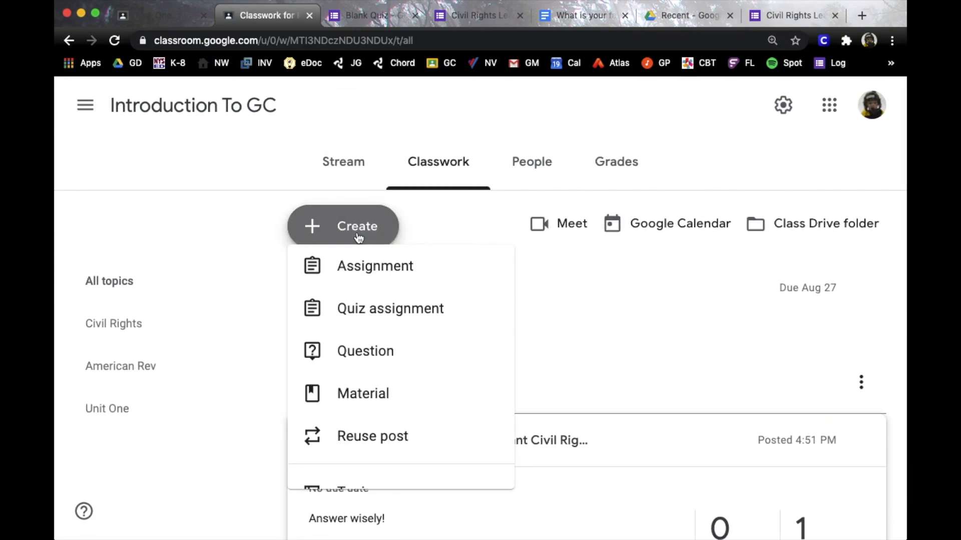
pyautogui.click(358, 404)
pyautogui.write('Civil Rights Photos')
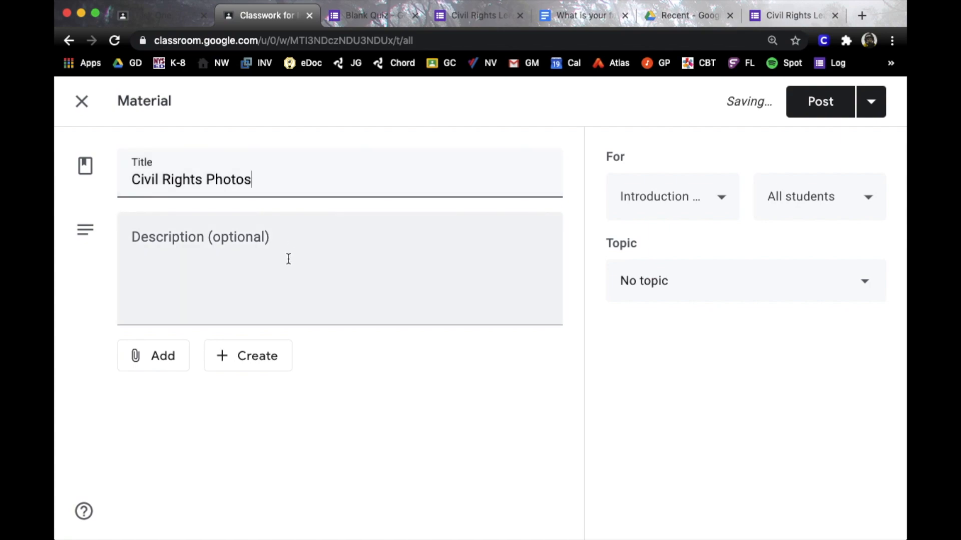
pyautogui.click(288, 259)
pyautogui.write('Cl')
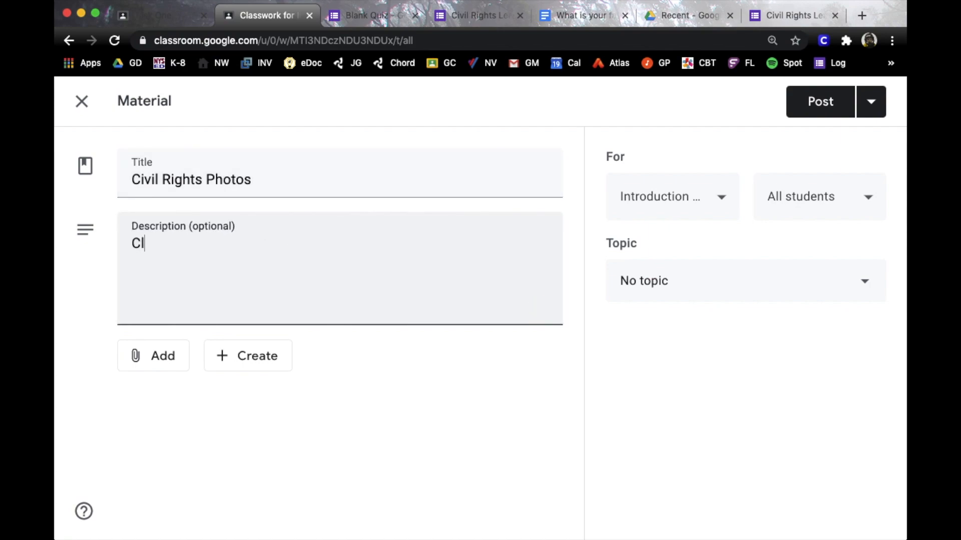
pyautogui.write('ick on the link below ')
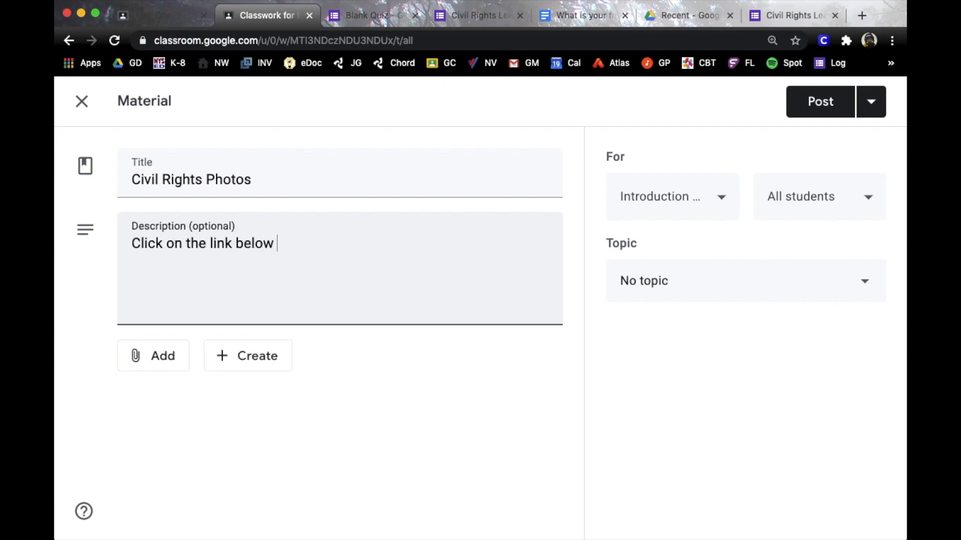
pyautogui.write('and choose ')
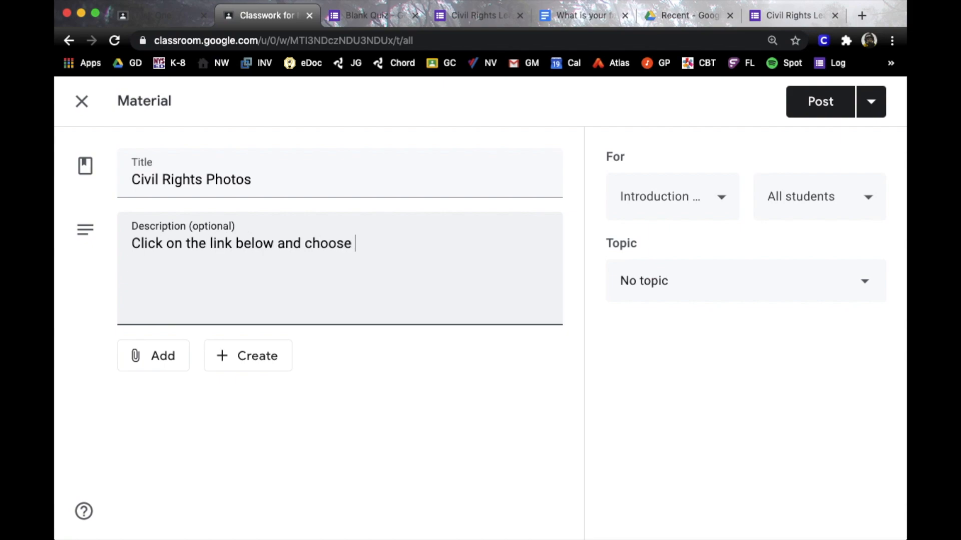
pyautogui.write('three photos you like.')
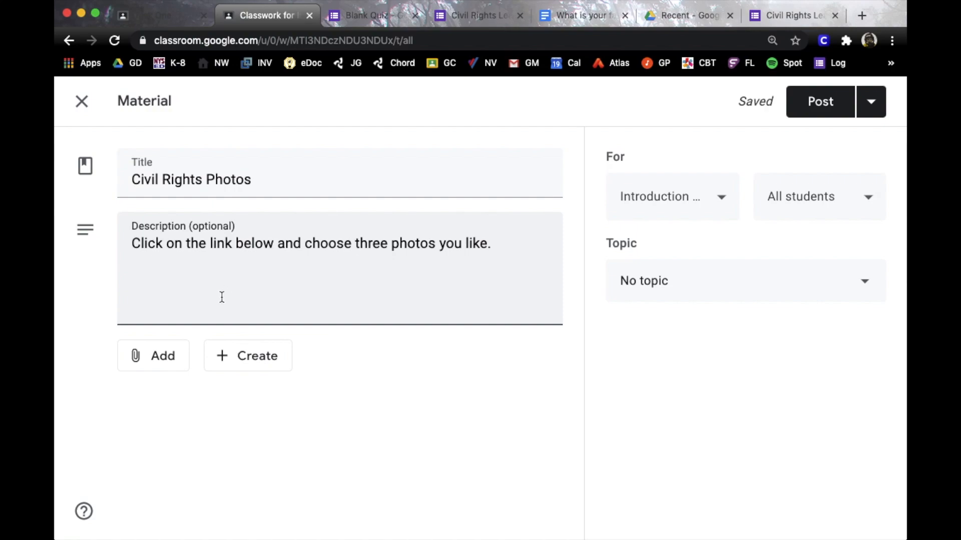
pyautogui.click(168, 358)
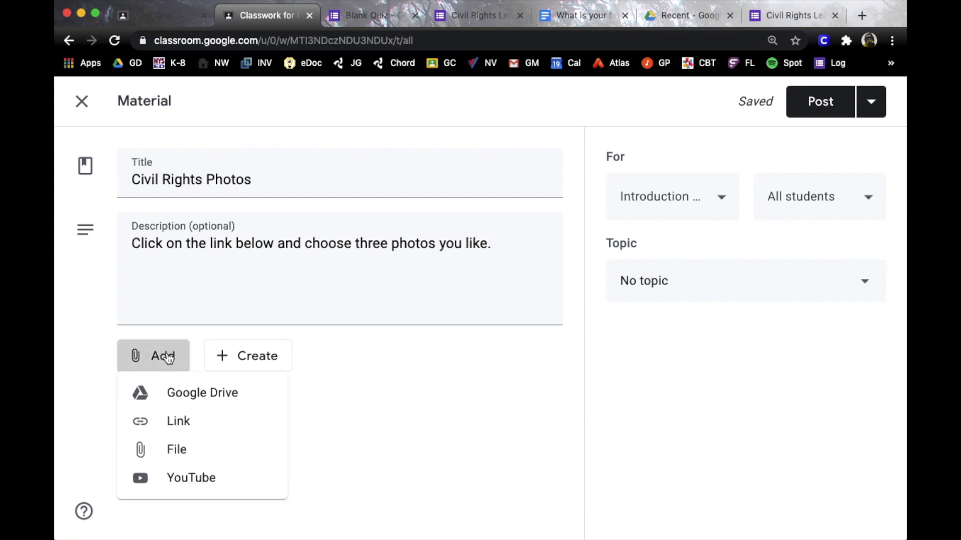
pyautogui.click(176, 422)
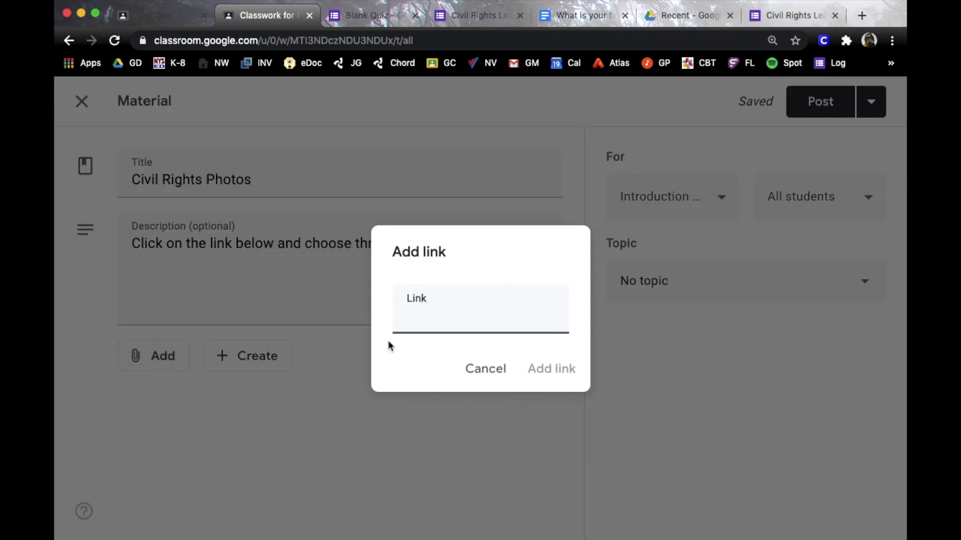
# Search 'civil rights photographs' in a new tab, open the Arts & Culture exhibit, and copy its URL
pyautogui.click(861, 15)
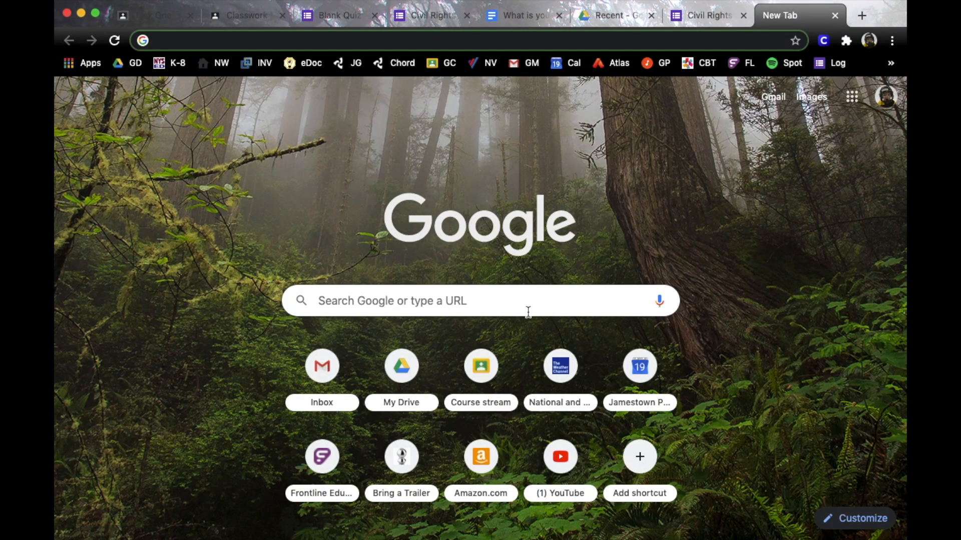
pyautogui.click(532, 302)
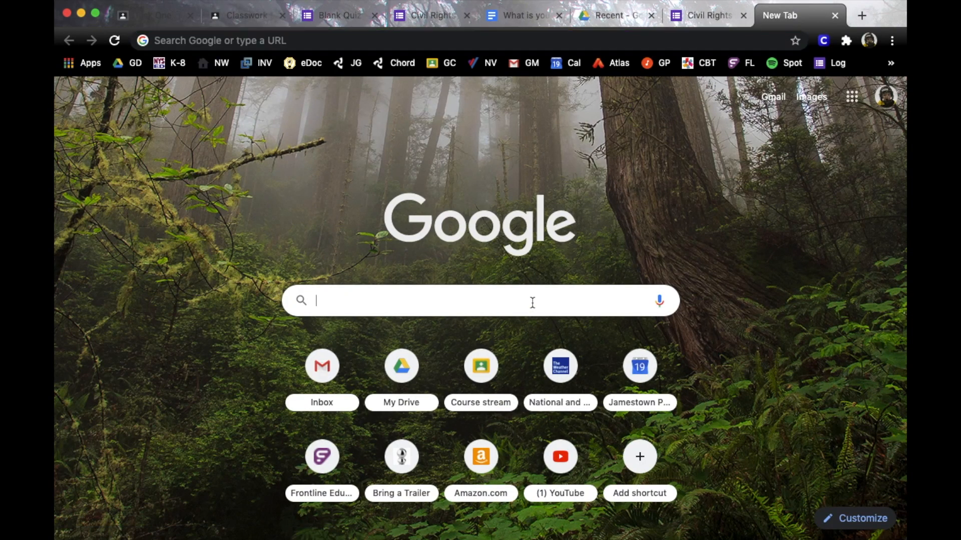
pyautogui.write('civil')
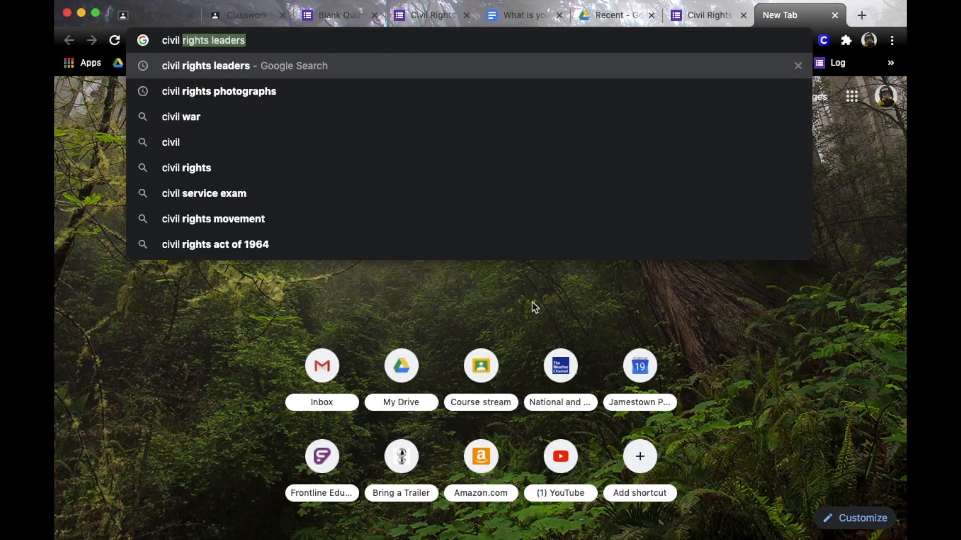
pyautogui.press('Down')
pyautogui.press('Return')
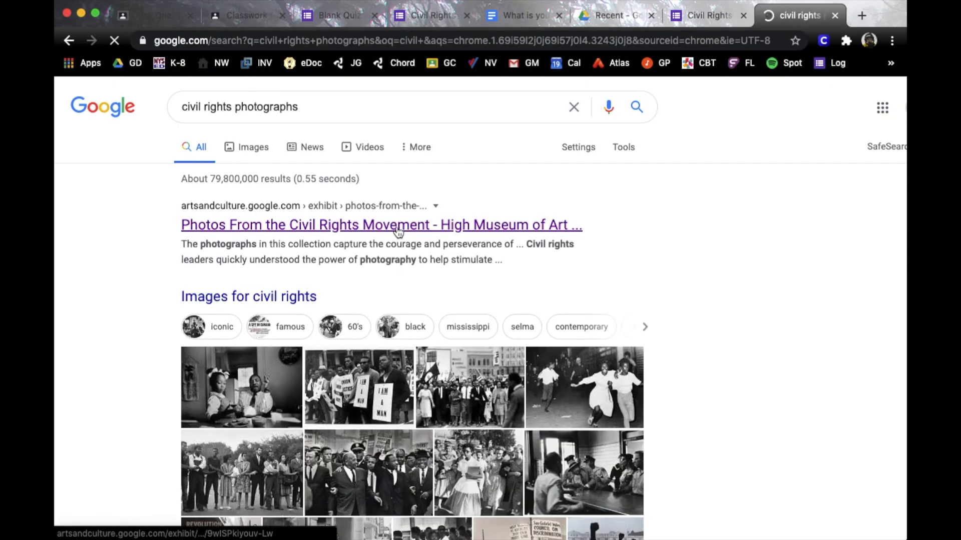
pyautogui.click(398, 231)
pyautogui.click(588, 39)
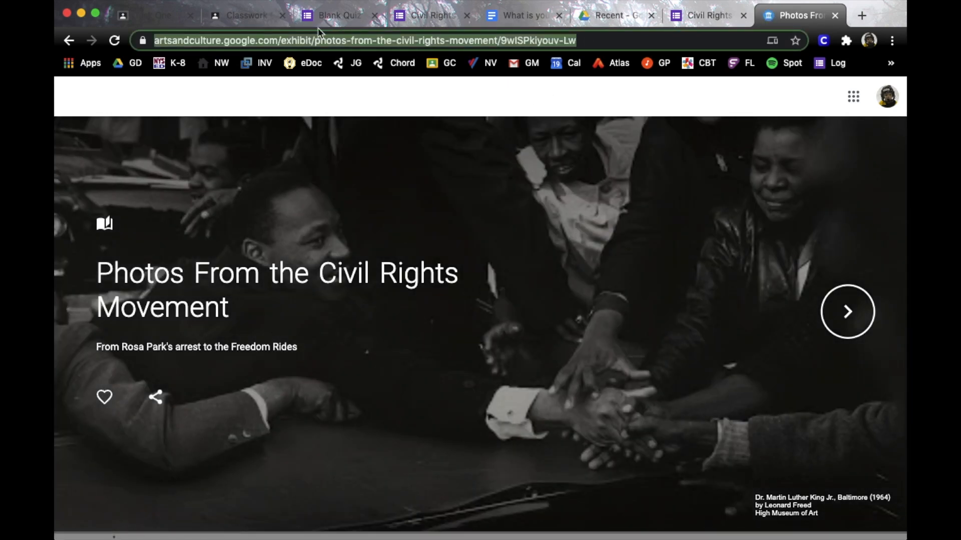
pyautogui.click(245, 16)
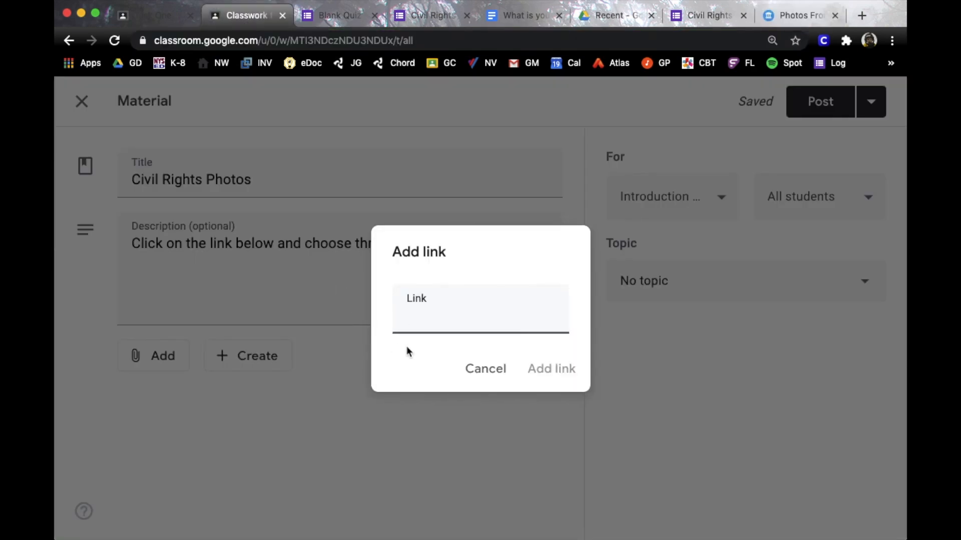
# Attach the pasted exhibit URL as a link to Civil Rights Photos and save the material
pyautogui.write('https://artsandculture.google.com/exhibit/photos-from-the-civil-rights-movement/9wISPkiyouv-Lw')
pyautogui.click(545, 369)
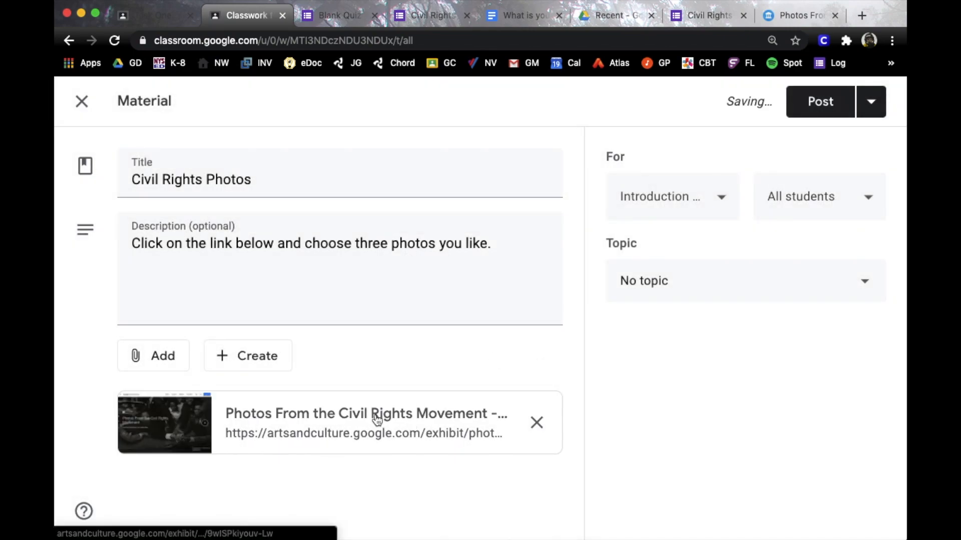
pyautogui.click(815, 113)
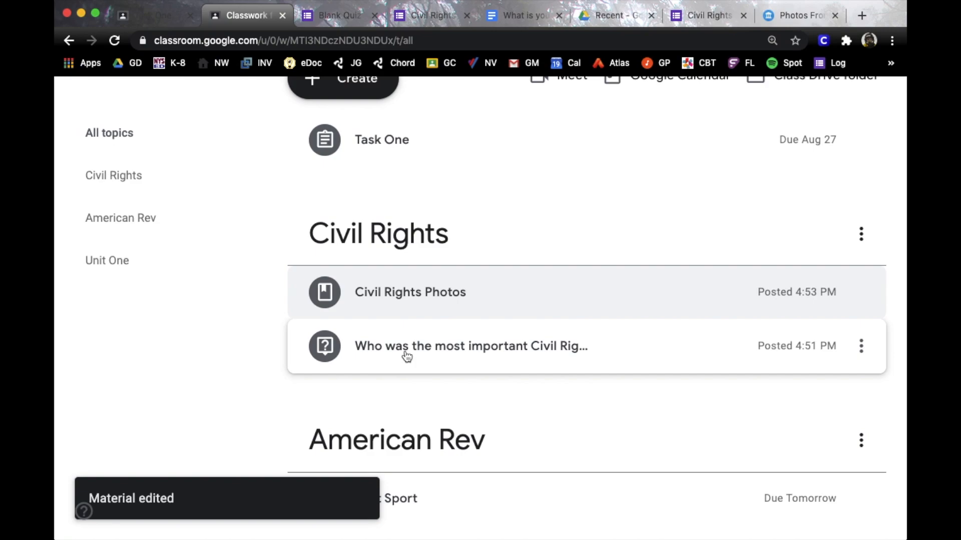
# Preview the Civil Rights question's details, then expand the Civil Rights Photos material
pyautogui.click(406, 351)
pyautogui.scroll(-1, 451, 363)
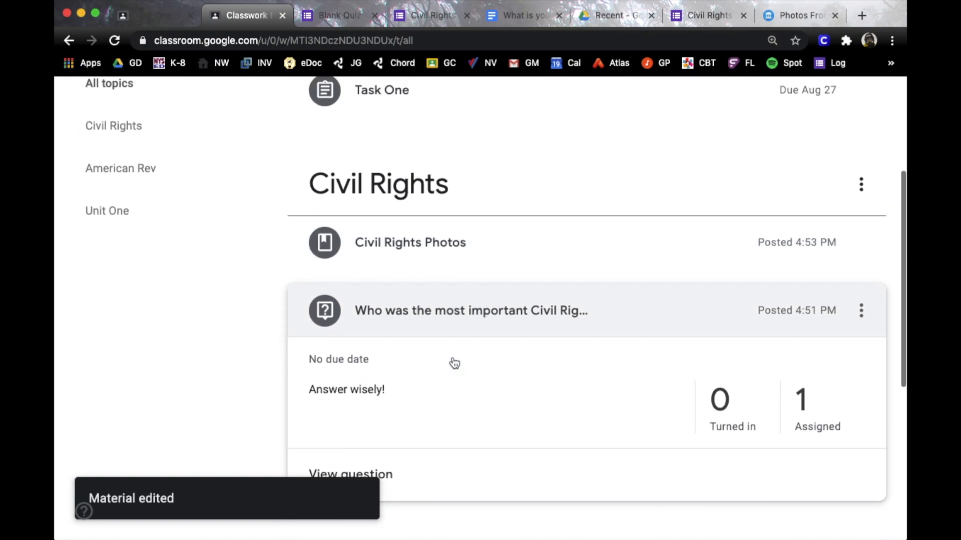
pyautogui.scroll(1, 452, 358)
pyautogui.click(447, 332)
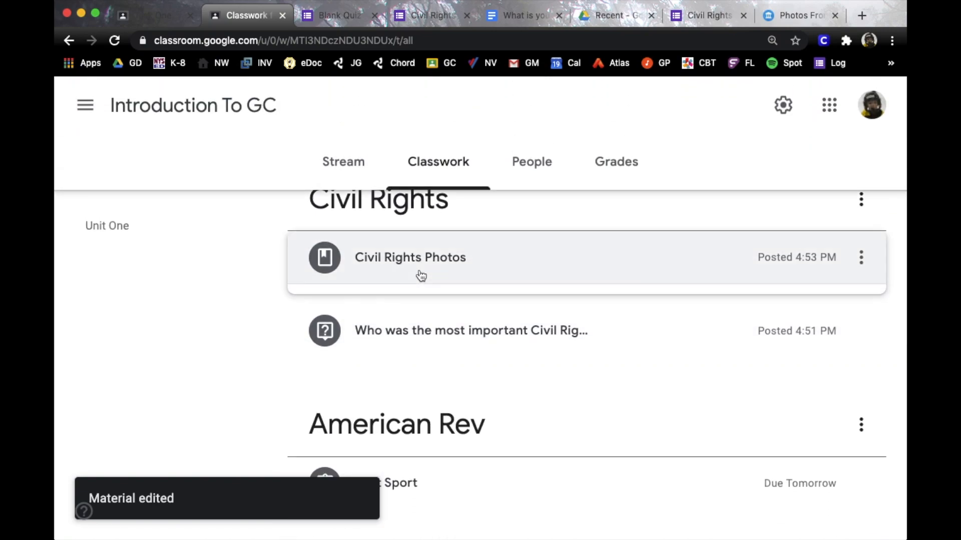
pyautogui.click(421, 276)
# Open the material's linked civil rights exhibit, browse five photos, and return to Classwork
pyautogui.click(446, 370)
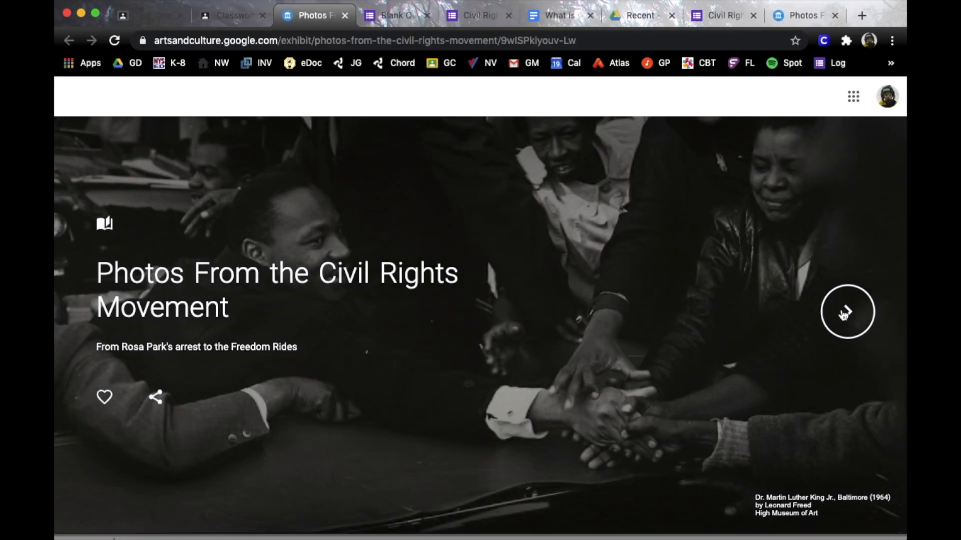
pyautogui.click(845, 315)
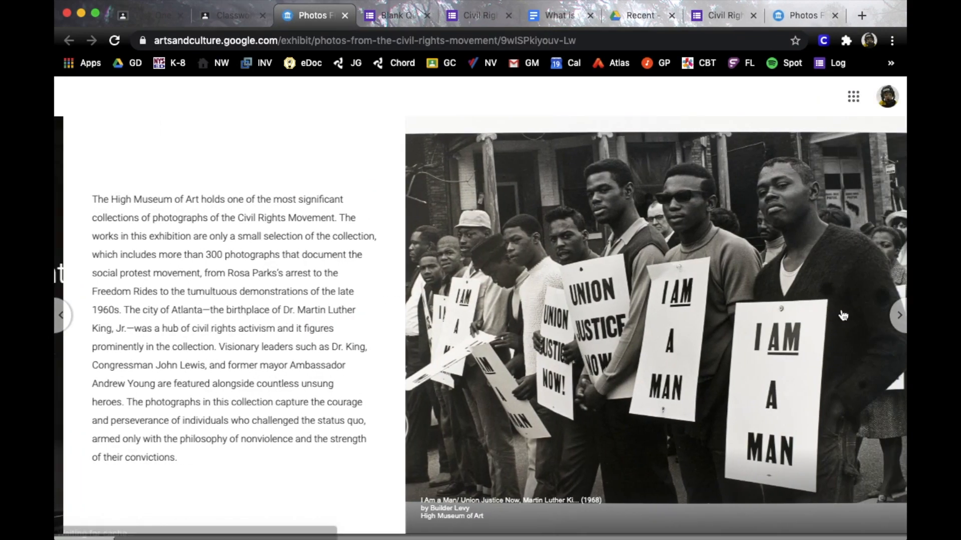
pyautogui.click(898, 320)
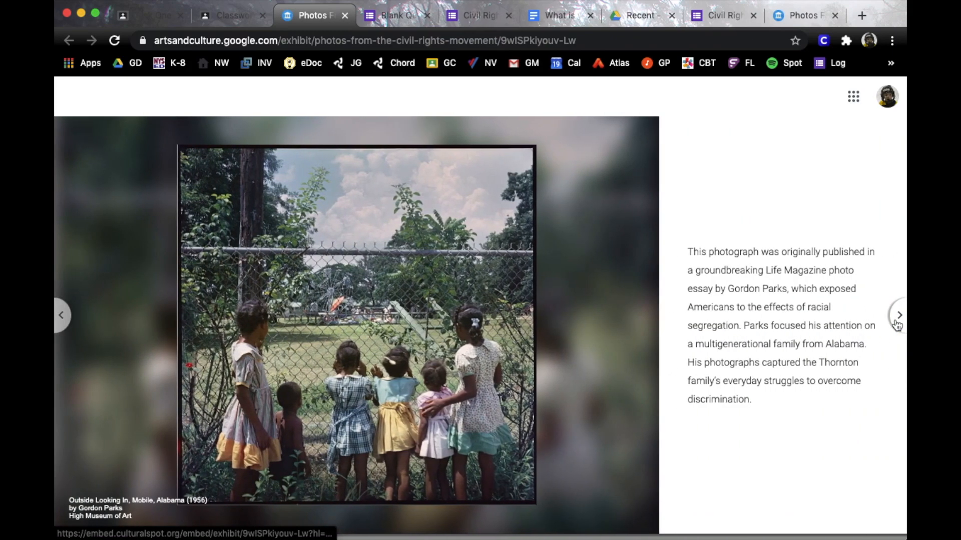
pyautogui.click(898, 320)
pyautogui.click(897, 321)
pyautogui.click(897, 320)
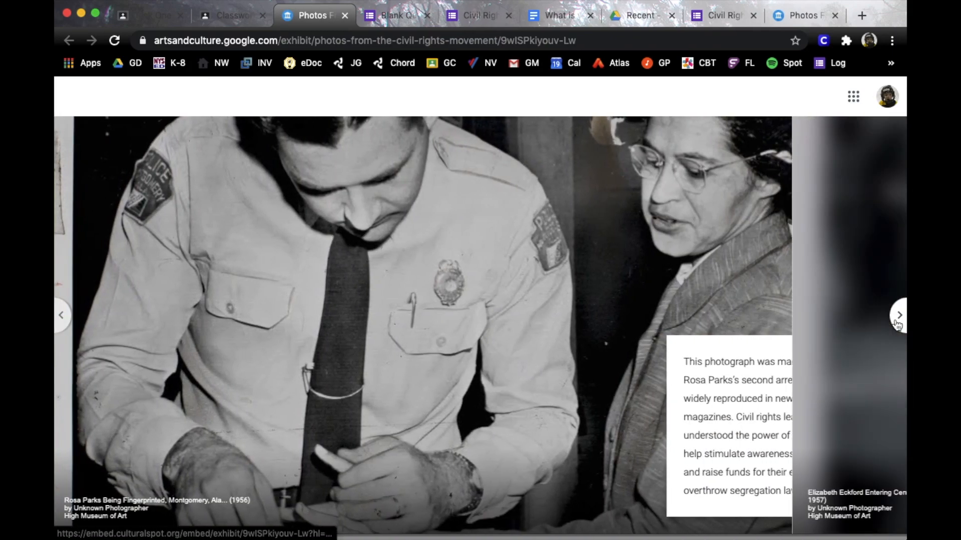
pyautogui.click(241, 22)
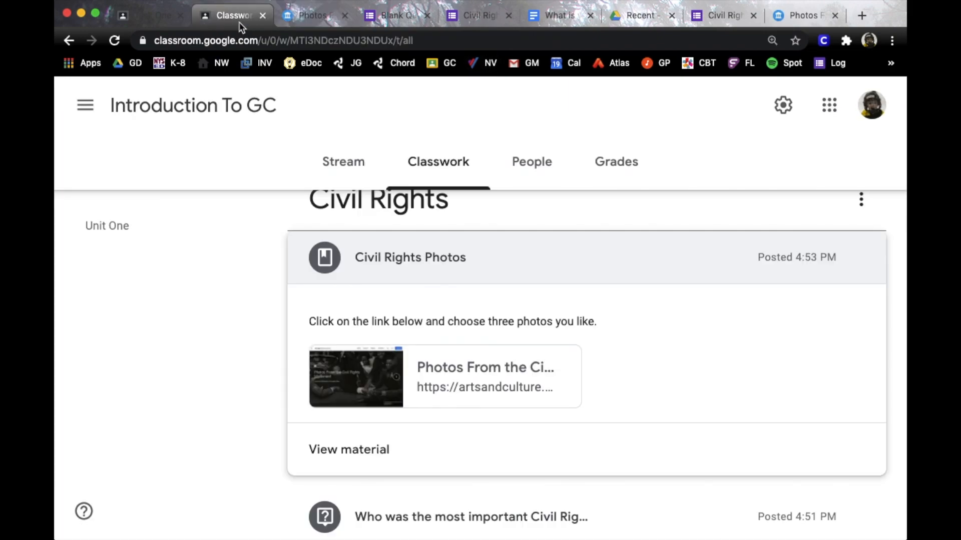
# Collapse Civil Rights Photos and show the Create menu's classwork options
pyautogui.click(373, 258)
pyautogui.scroll(5, 232, 336)
pyautogui.click(332, 243)
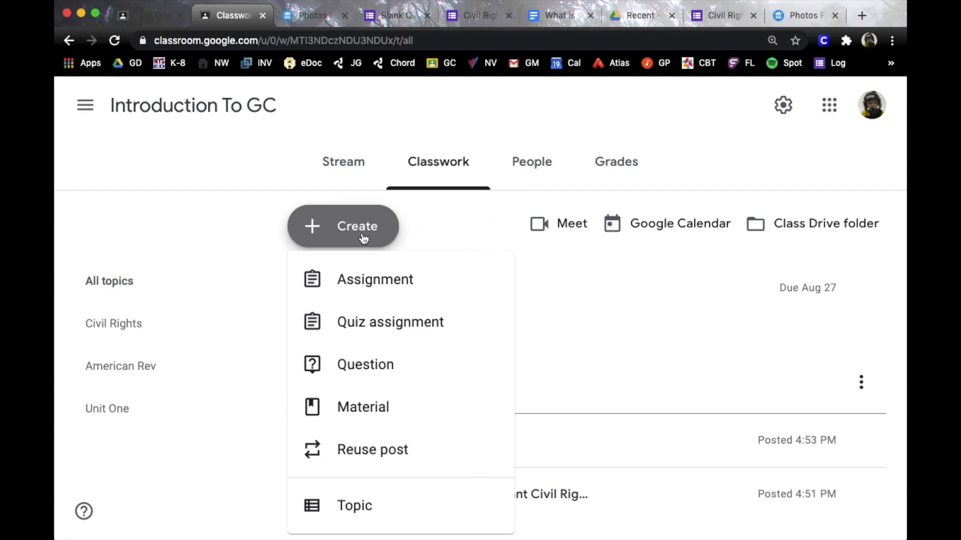
# On the People page, search for the colleague by first name and invite them as co-teacher
pyautogui.click(523, 159)
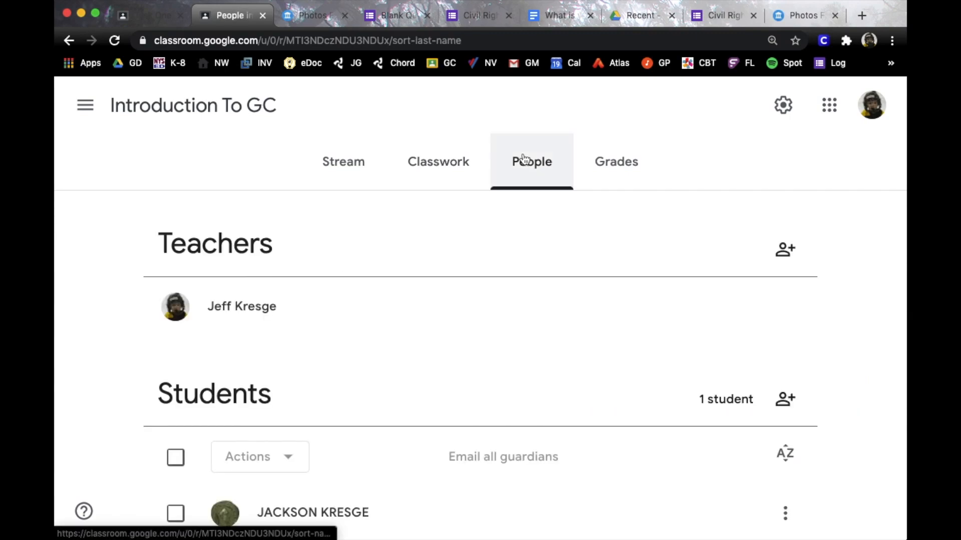
pyautogui.scroll(-1, 502, 249)
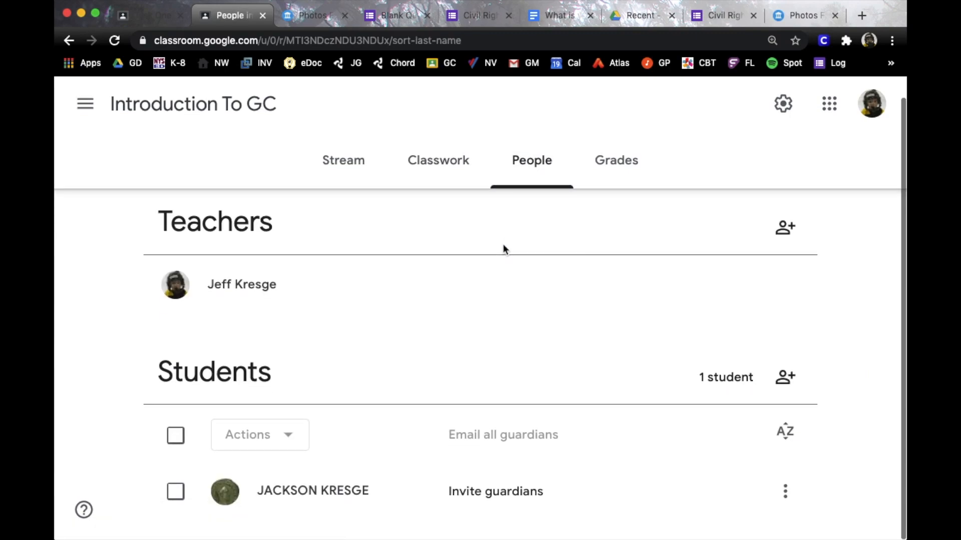
pyautogui.click(786, 230)
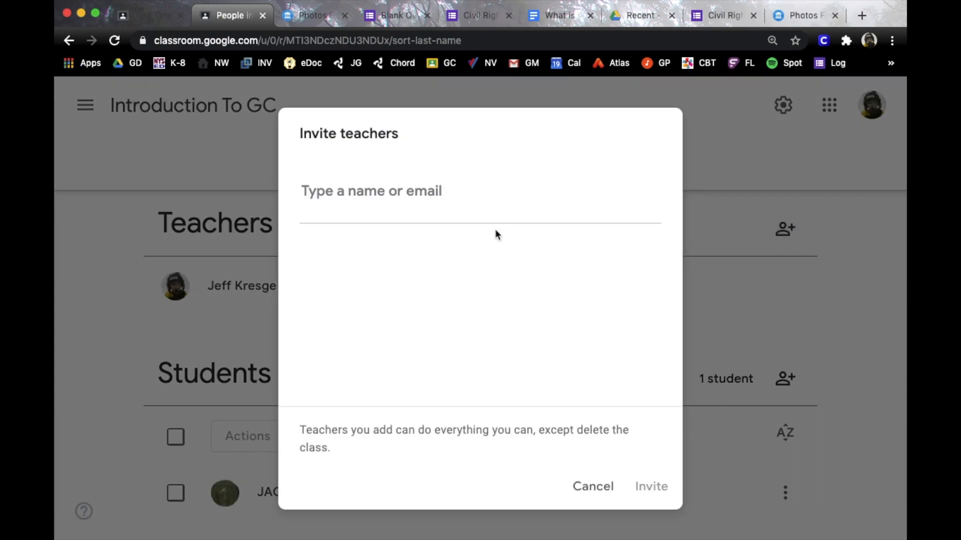
pyautogui.write('Jason')
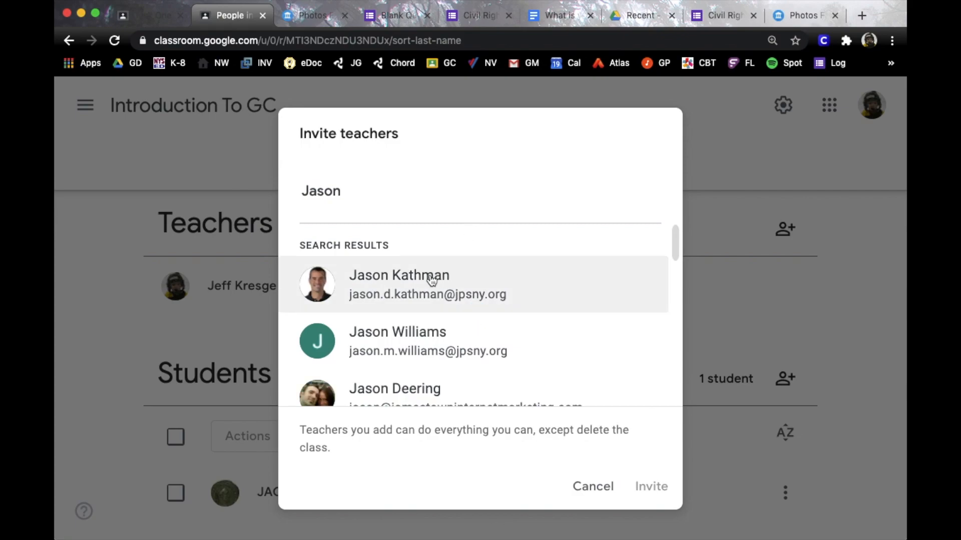
pyautogui.click(435, 279)
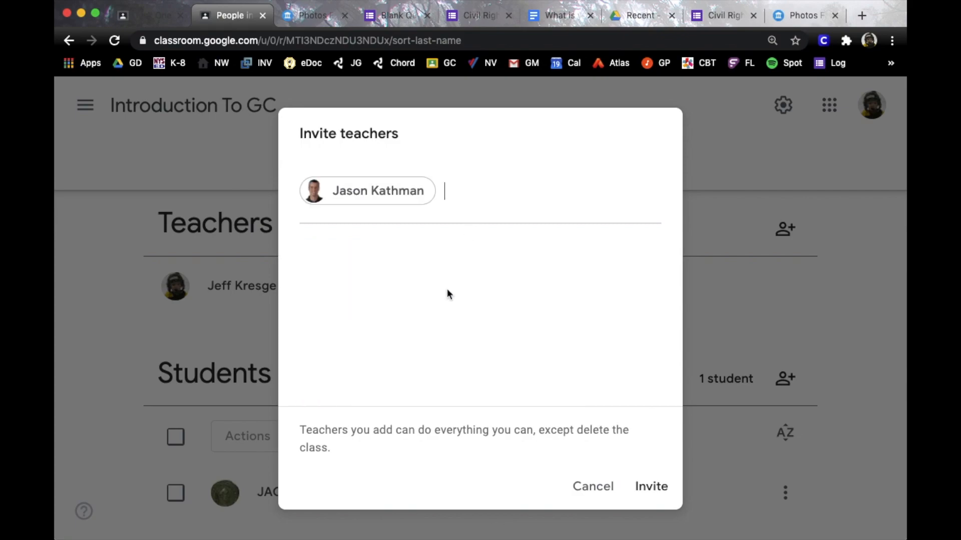
pyautogui.click(645, 486)
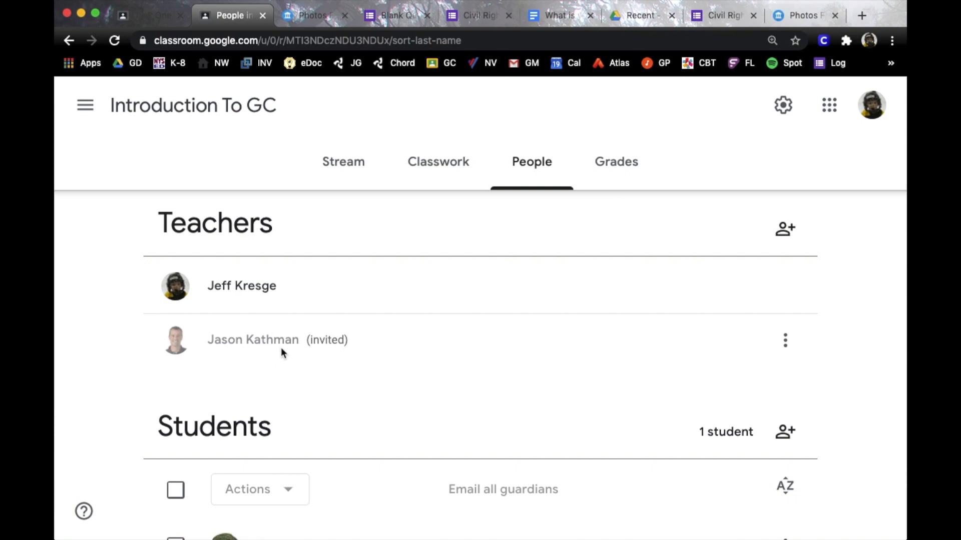
pyautogui.scroll(-1, 389, 349)
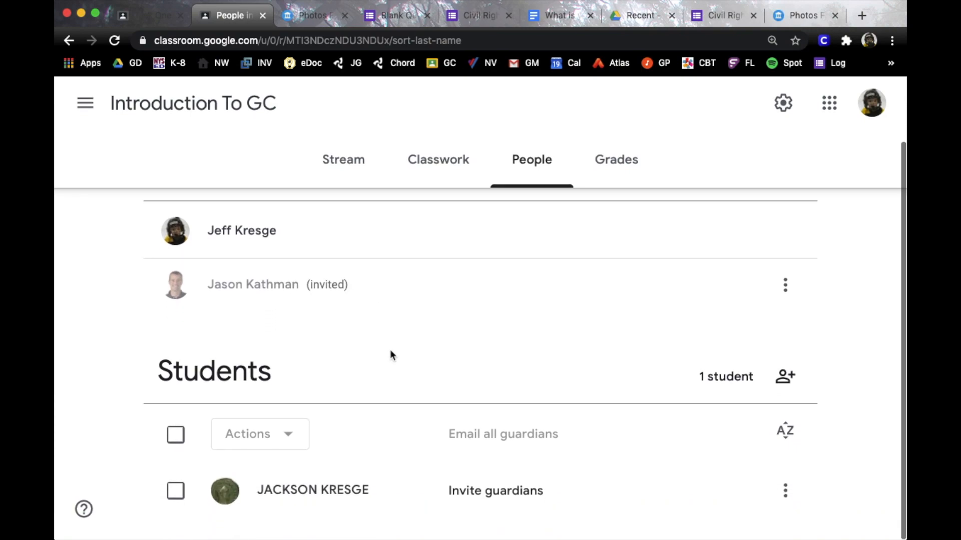
pyautogui.click(784, 379)
pyautogui.click(464, 264)
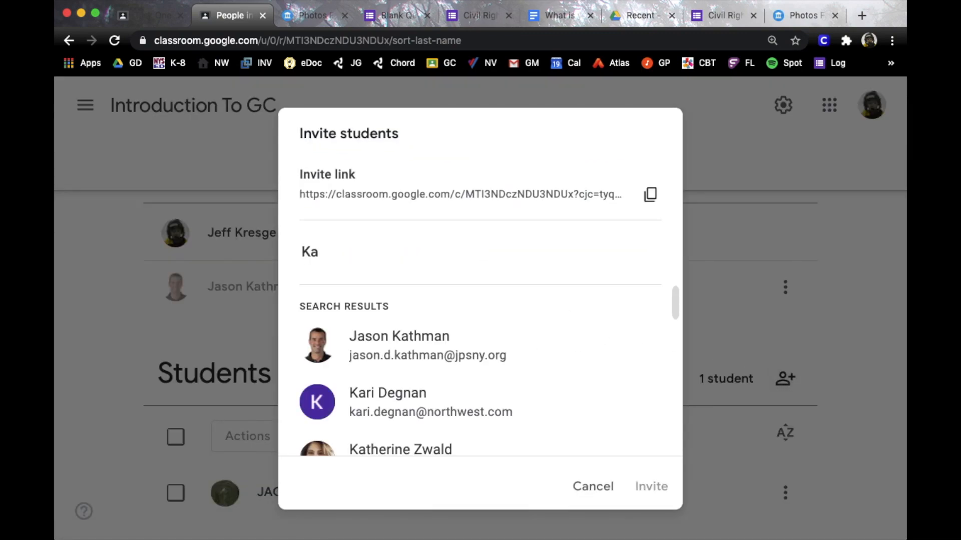
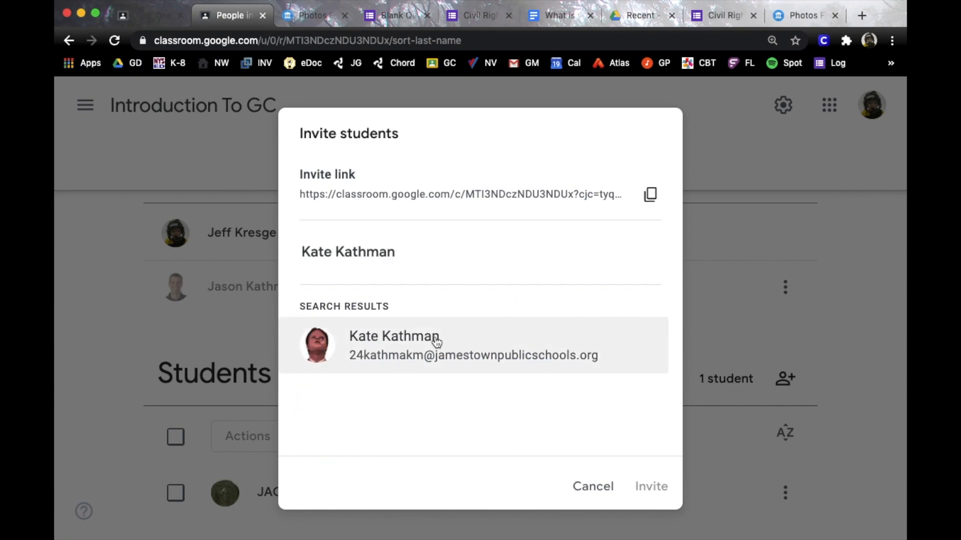
pyautogui.click(436, 342)
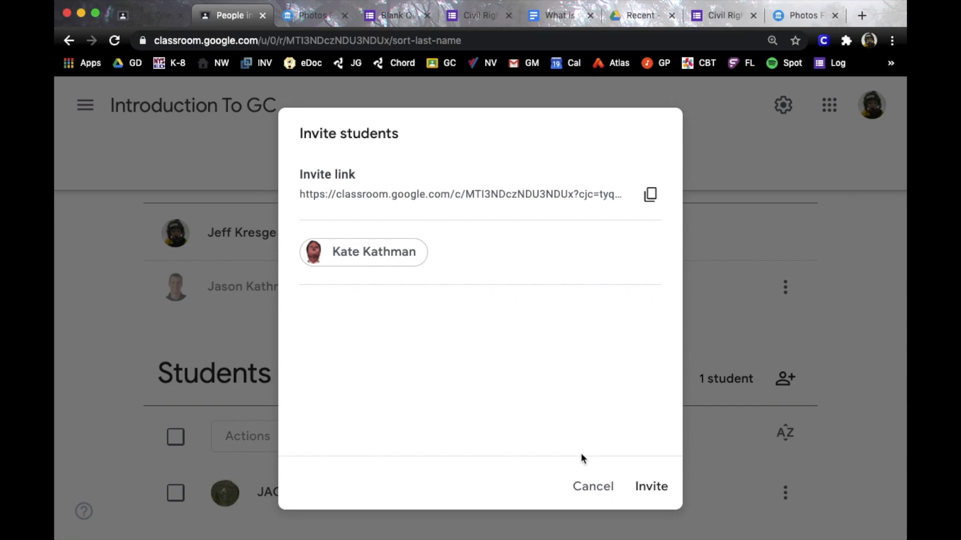
pyautogui.click(592, 488)
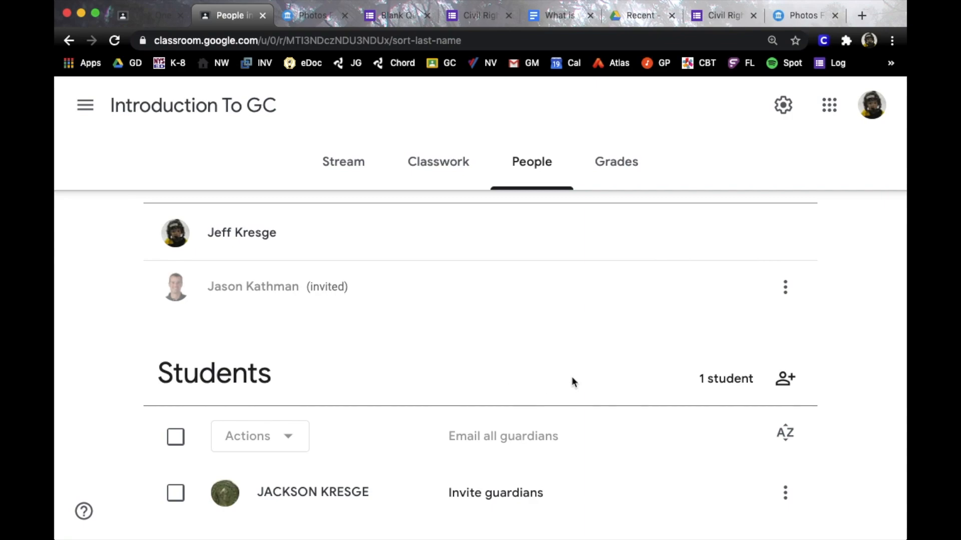
pyautogui.click(191, 115)
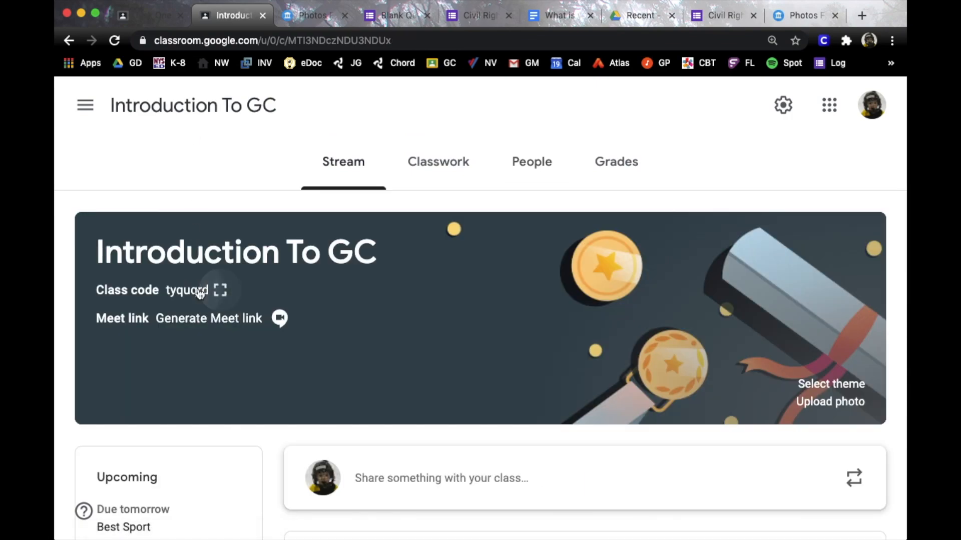
pyautogui.click(221, 291)
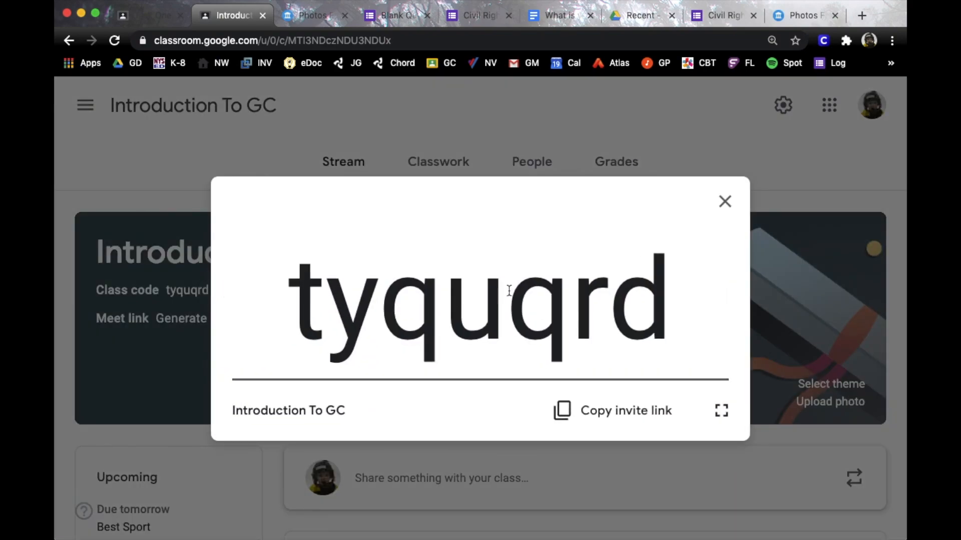
pyautogui.moveTo(663, 296); pyautogui.dragTo(289, 306)
pyautogui.click(725, 201)
pyautogui.click(550, 161)
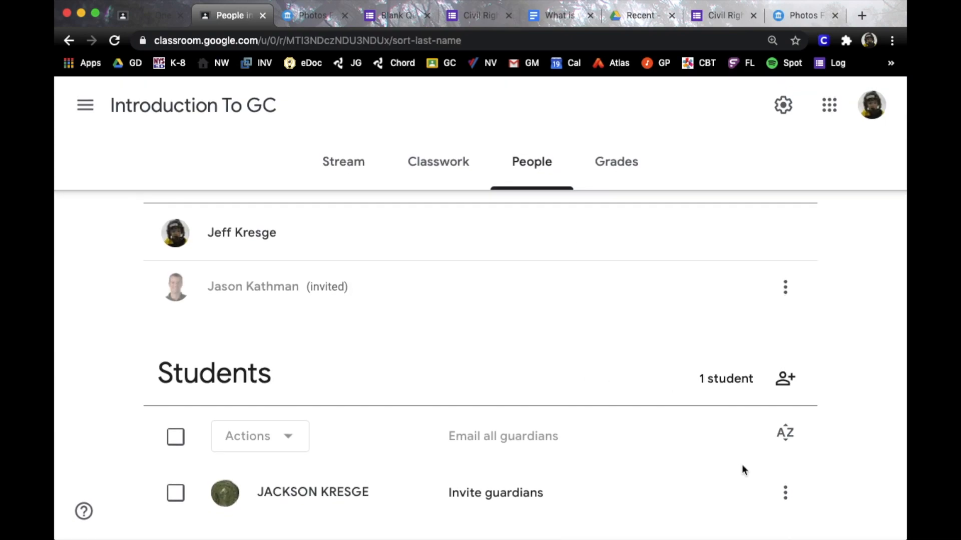
# Check the Grades page showing Task One at 0/3, then return to the Introduction To GC stream
pyautogui.click(785, 493)
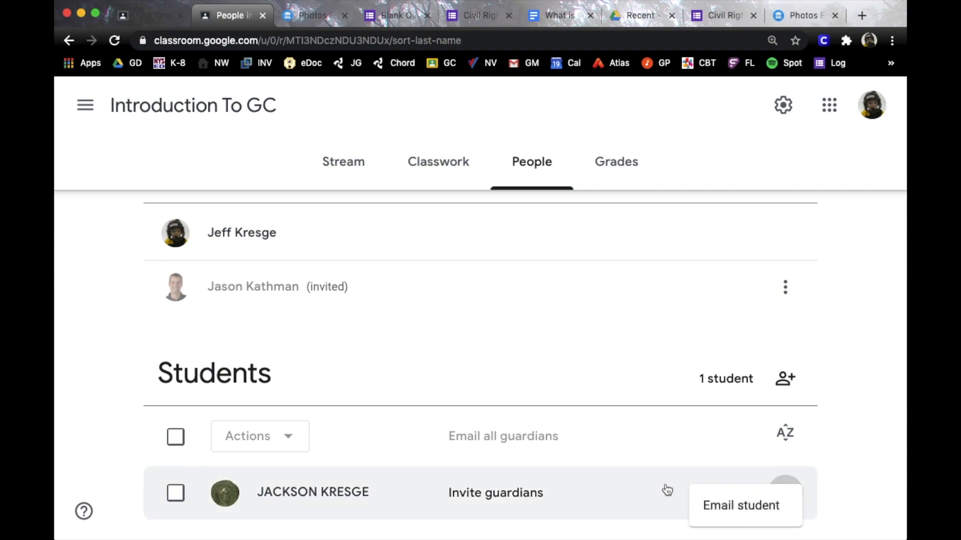
pyautogui.click(620, 159)
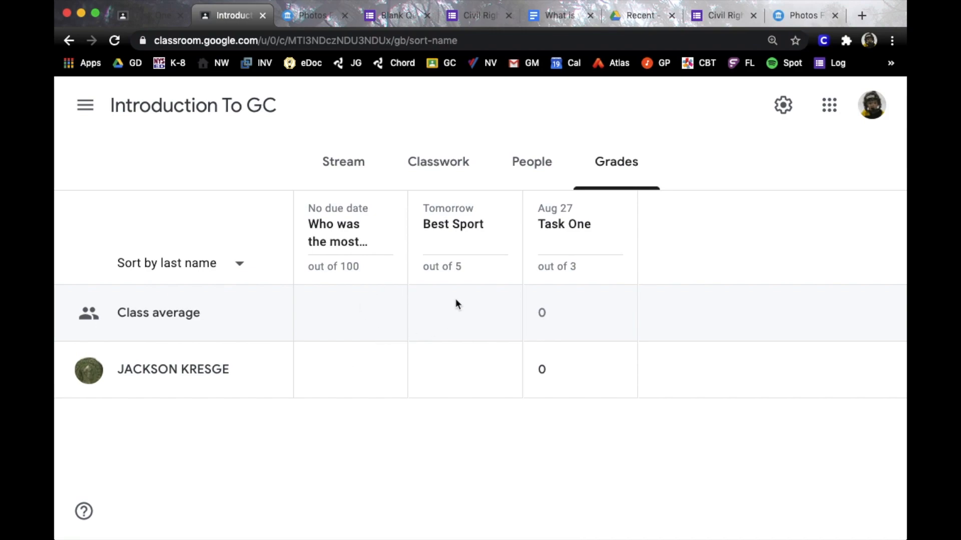
pyautogui.click(228, 116)
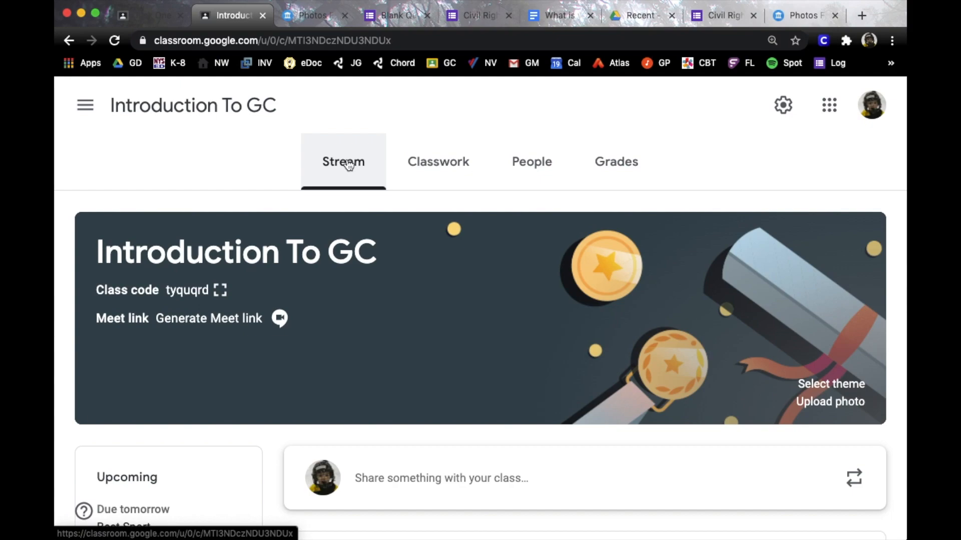
pyautogui.click(448, 166)
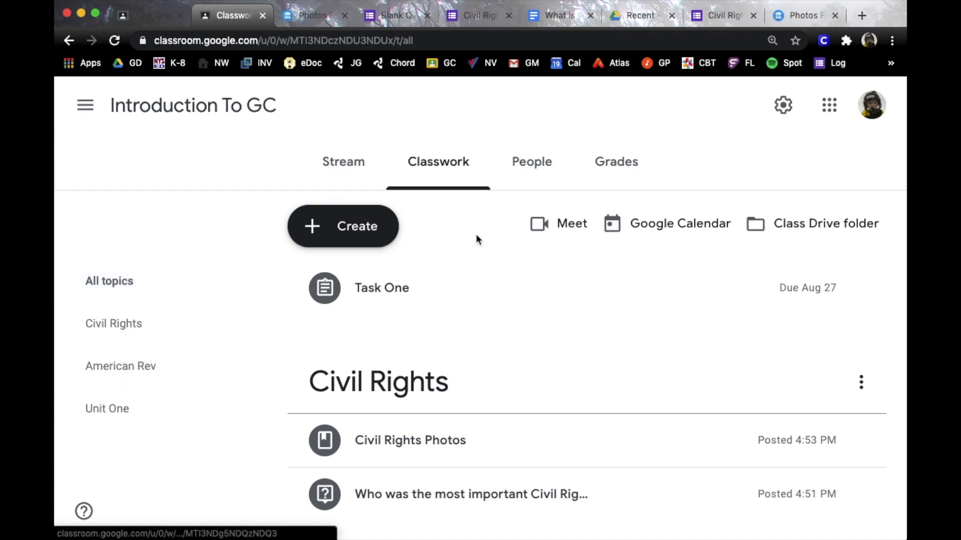
pyautogui.click(534, 165)
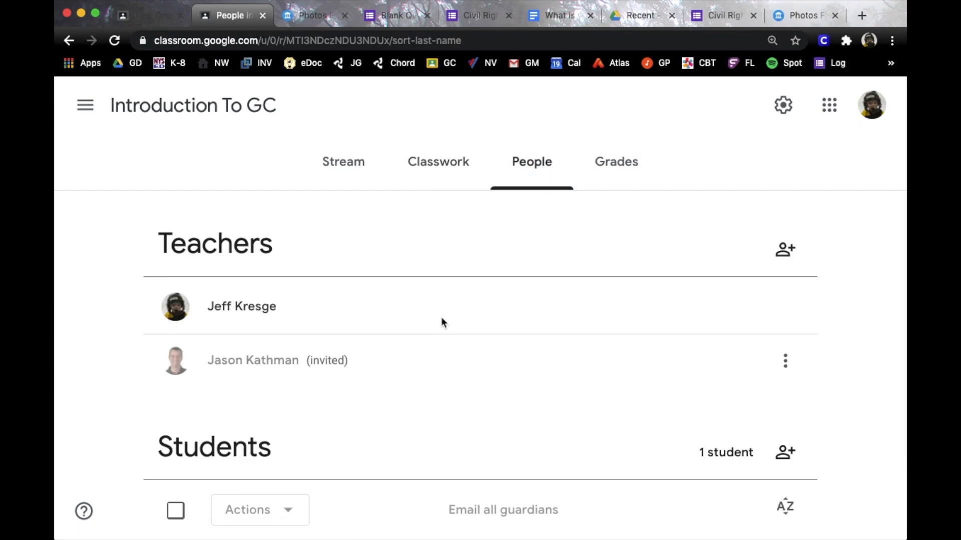
pyautogui.click(603, 178)
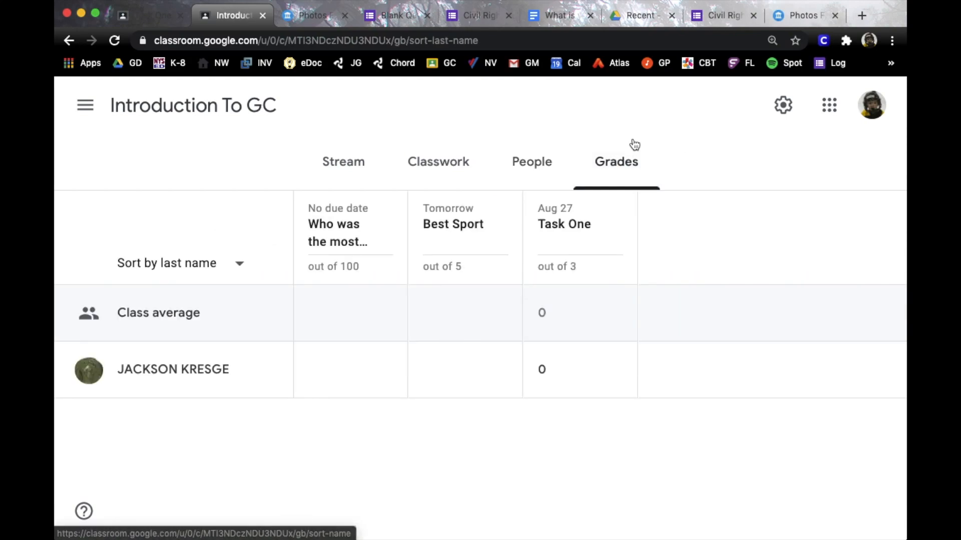
pyautogui.click(346, 161)
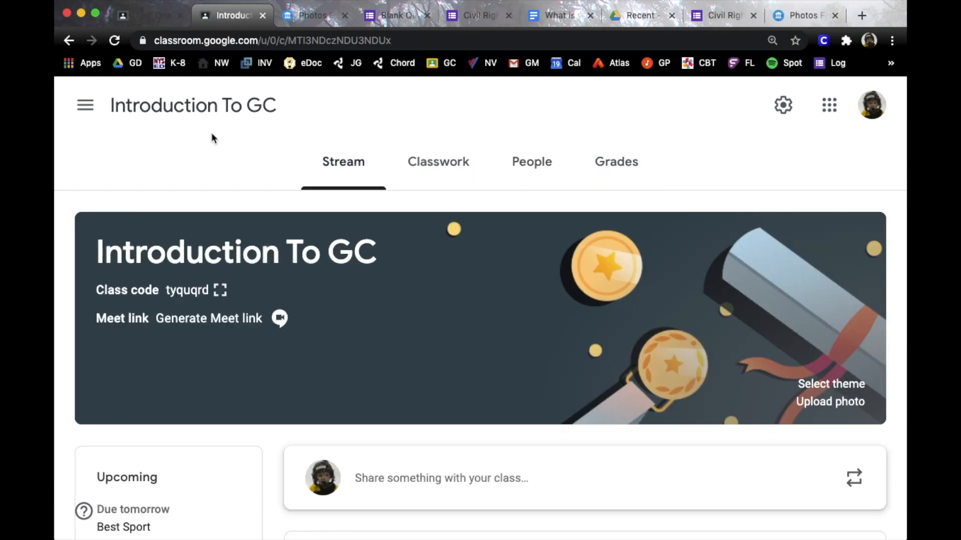